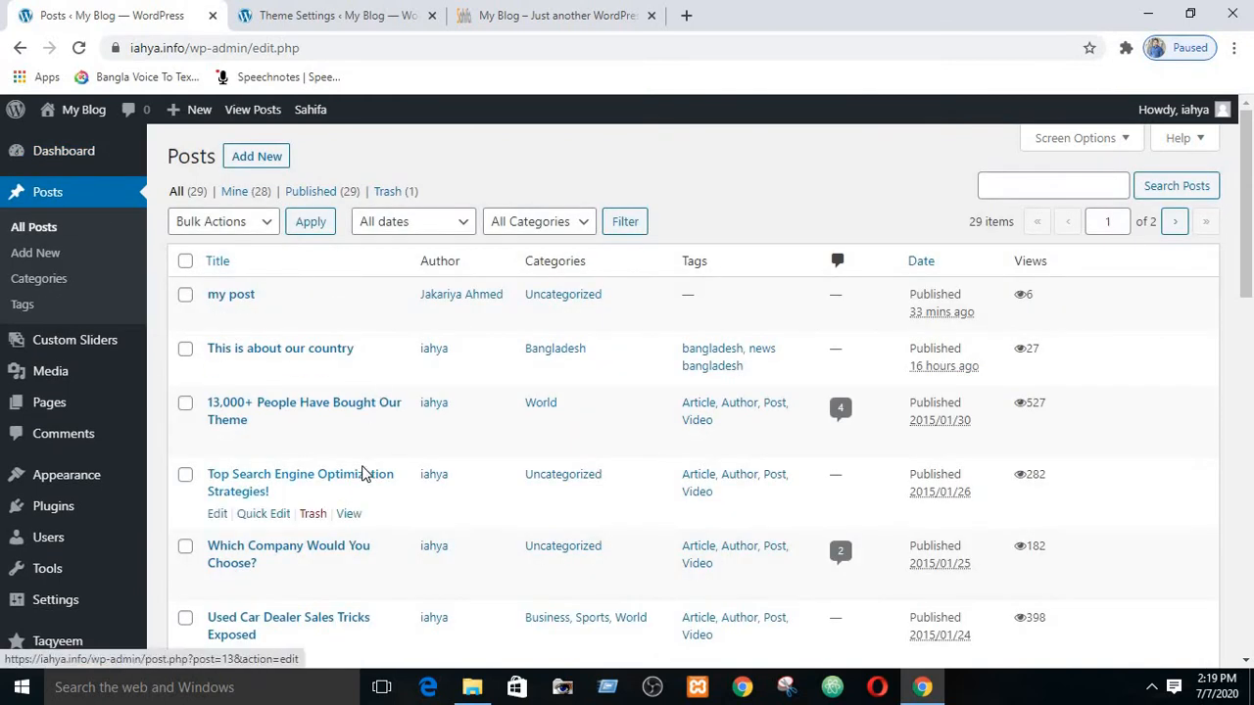
# Open the post "Used Car Dealer Sales Tricks Exposed" for quick editing and review its slug, author, password and category fields
pyautogui.scroll(-3, 364, 470)
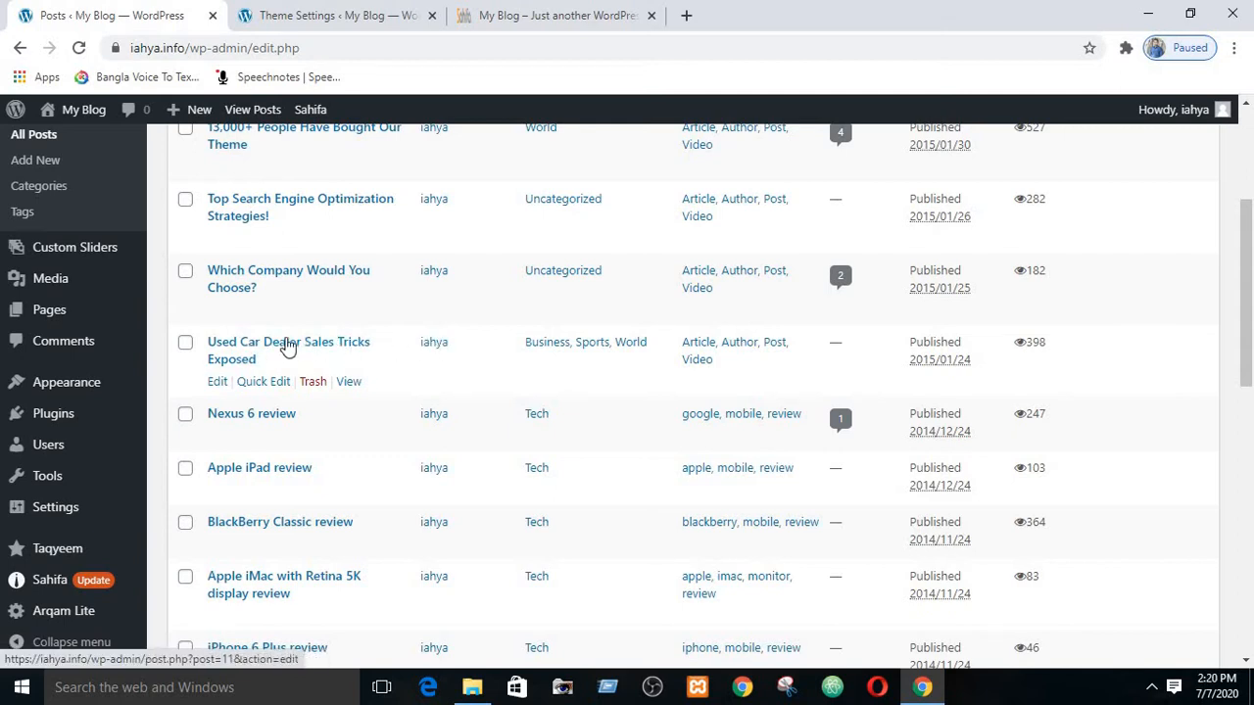
pyautogui.click(262, 383)
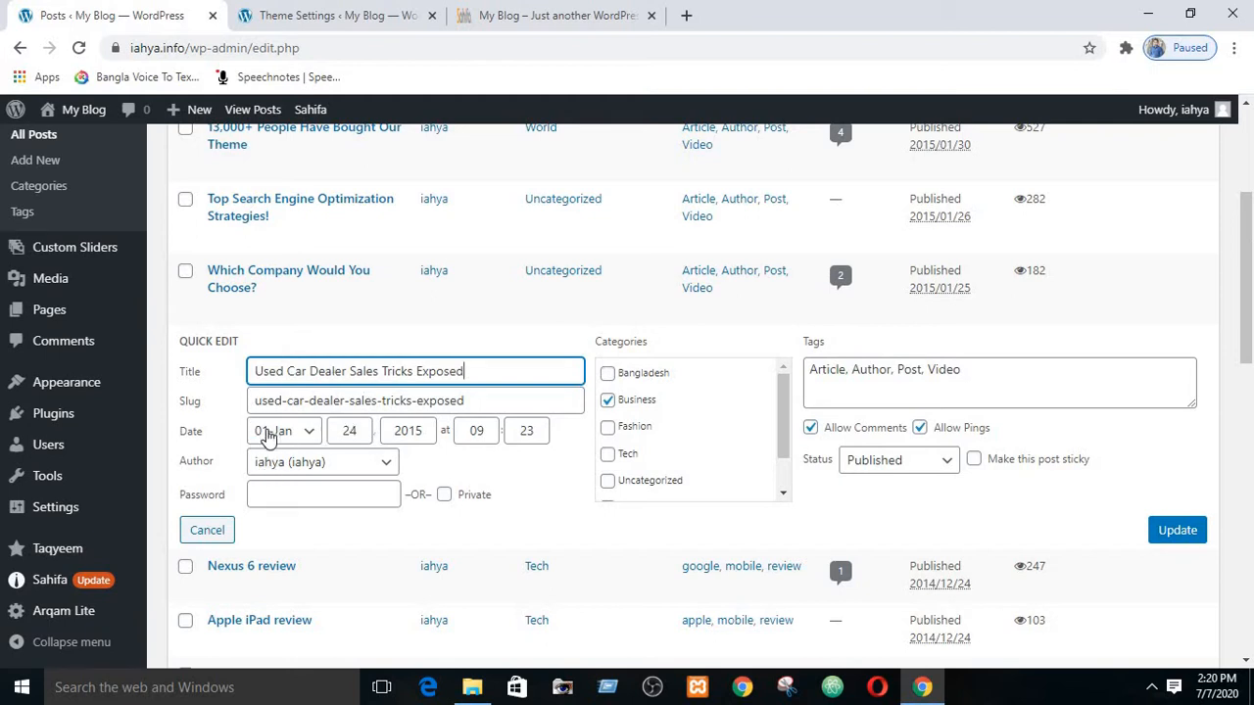
pyautogui.click(290, 402)
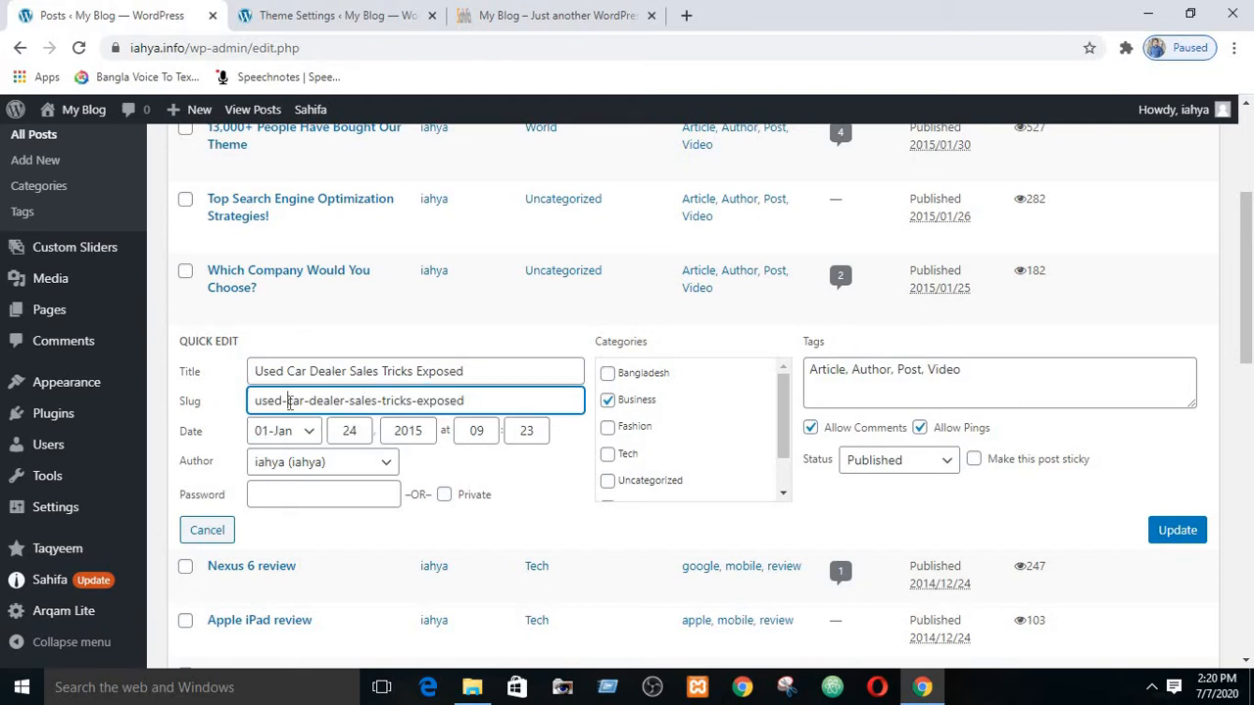
pyautogui.click(282, 468)
pyautogui.click(282, 463)
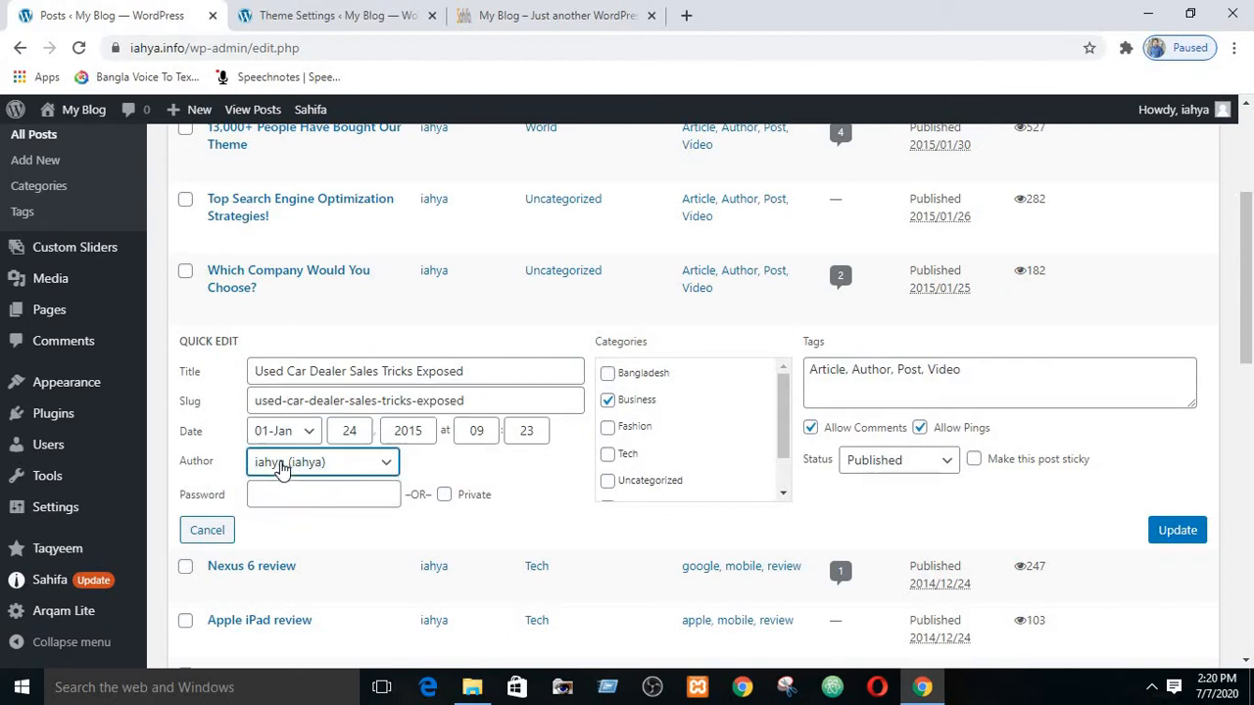
pyautogui.click(279, 493)
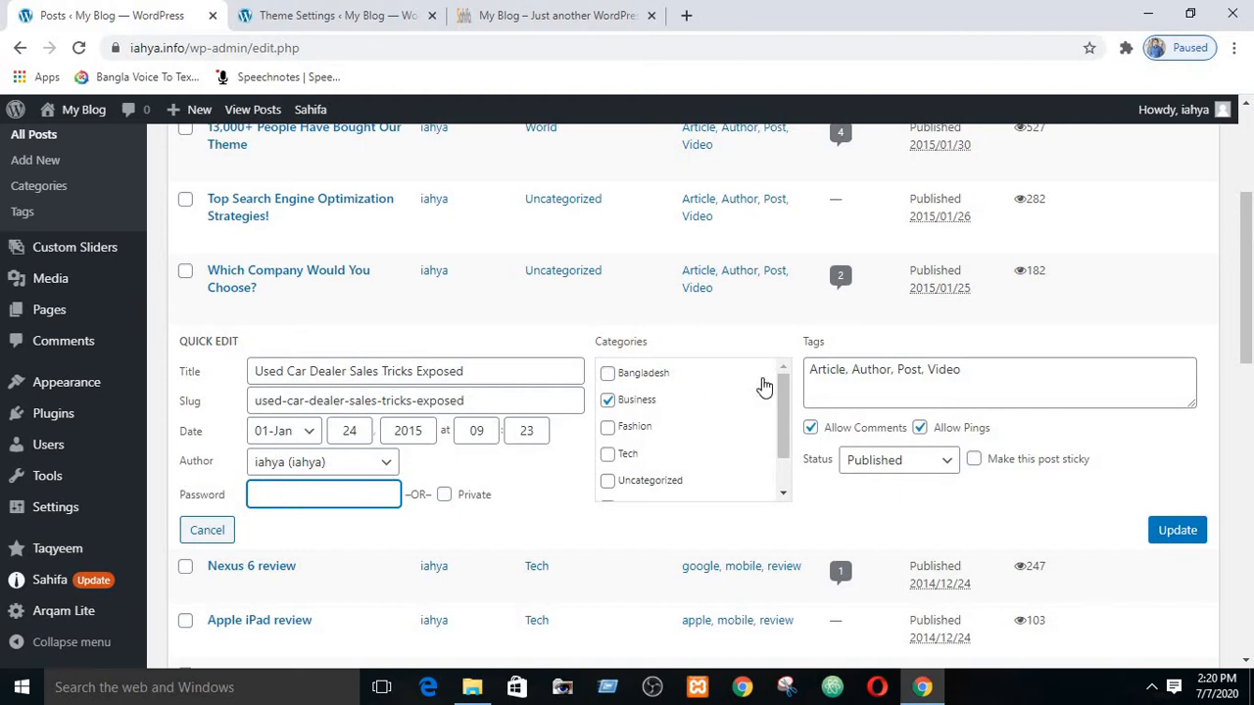
pyautogui.moveTo(783, 386)
pyautogui.mouseDown()
pyautogui.moveTo(784, 434)
pyautogui.moveTo(788, 371)
pyautogui.mouseUp()
# Review the post's tags and publication status options, keep the status Published, and update the post
pyautogui.click(990, 371)
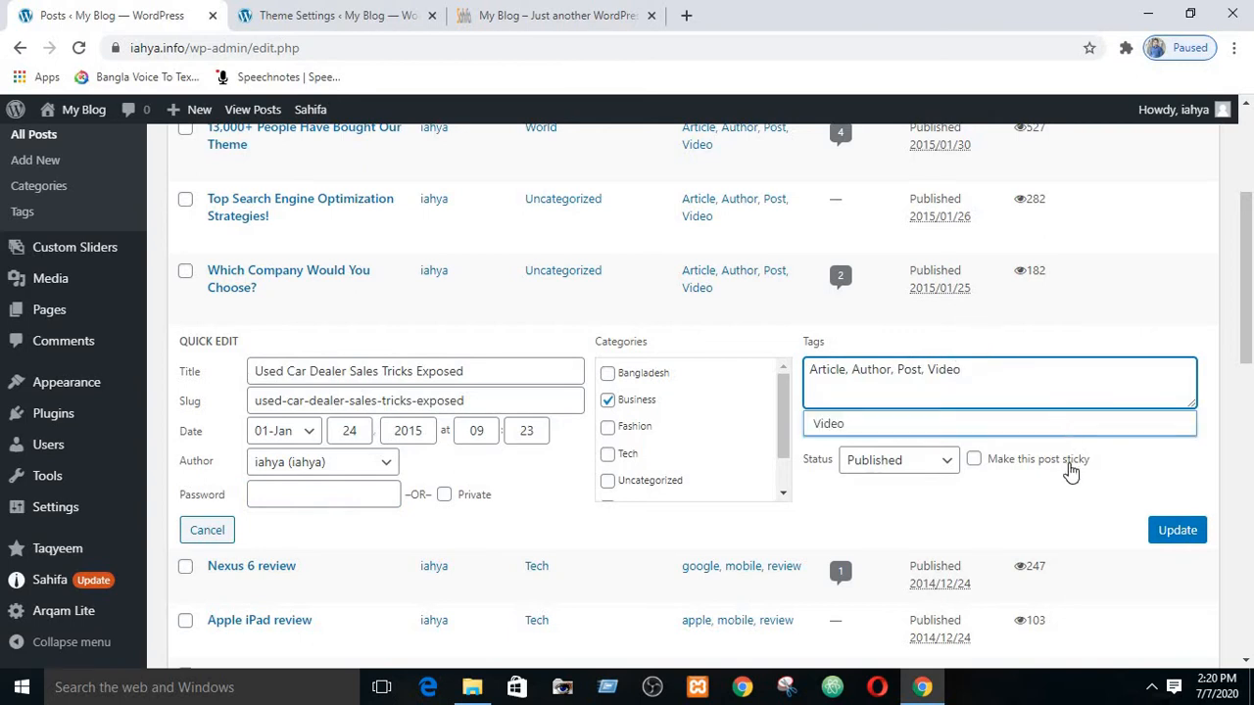
pyautogui.click(1139, 459)
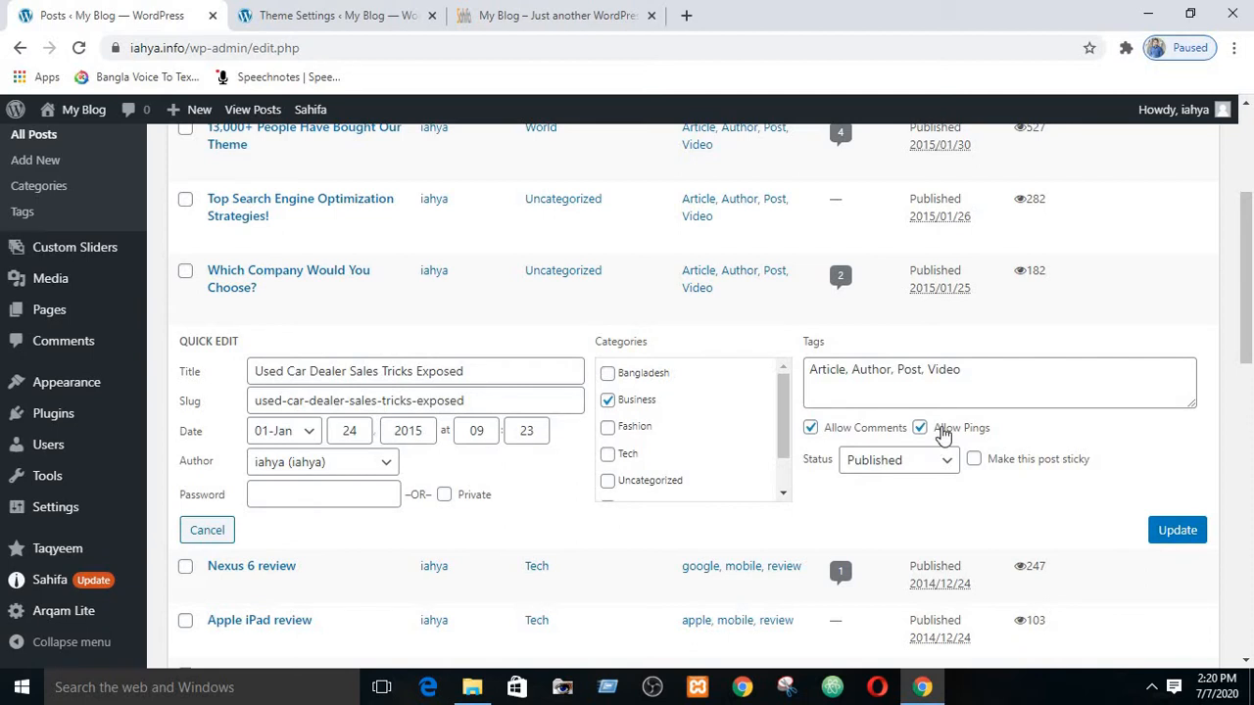
pyautogui.click(921, 462)
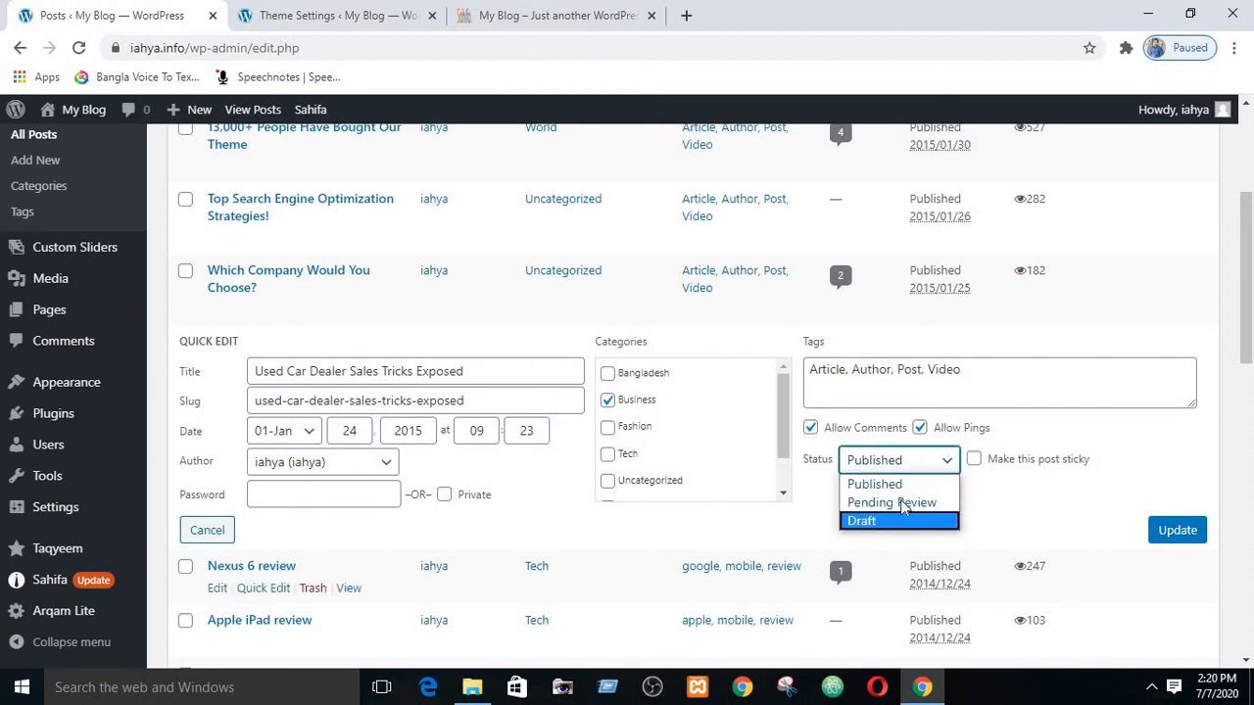
pyautogui.click(914, 462)
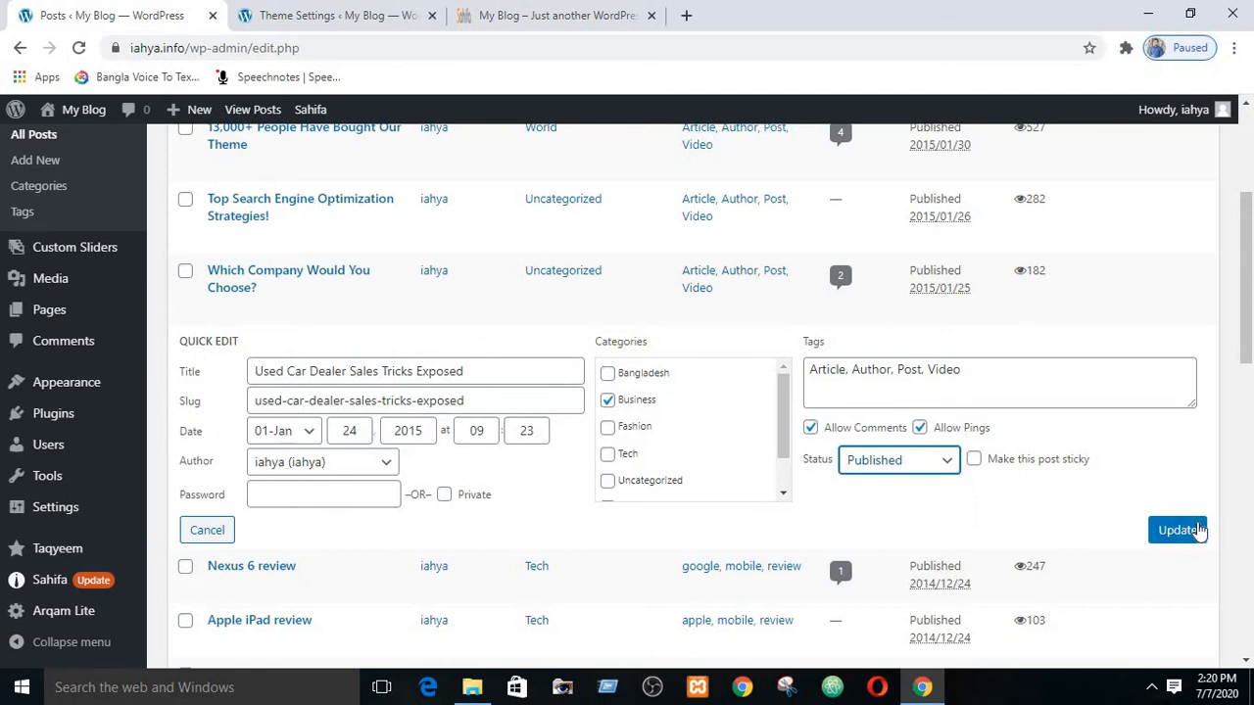
pyautogui.click(1198, 530)
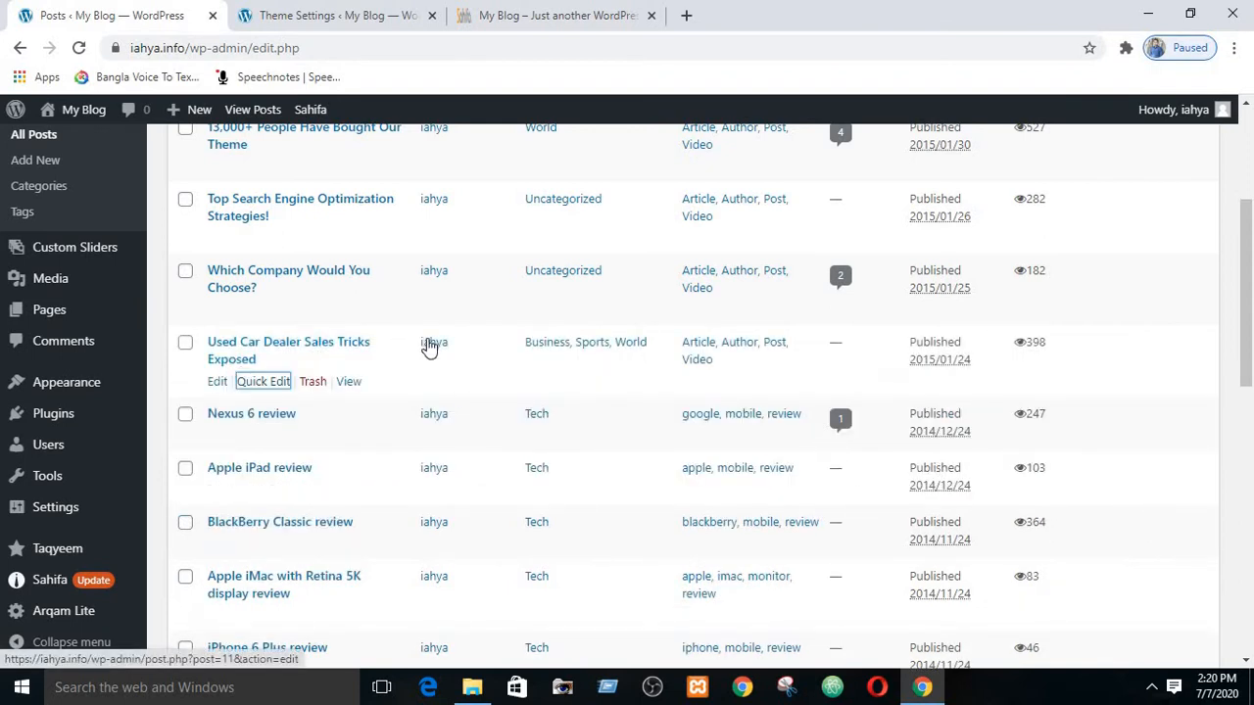
# Switch to the Sahifa theme settings and look over the Posts Settings section
pyautogui.scroll(3, 186, 349)
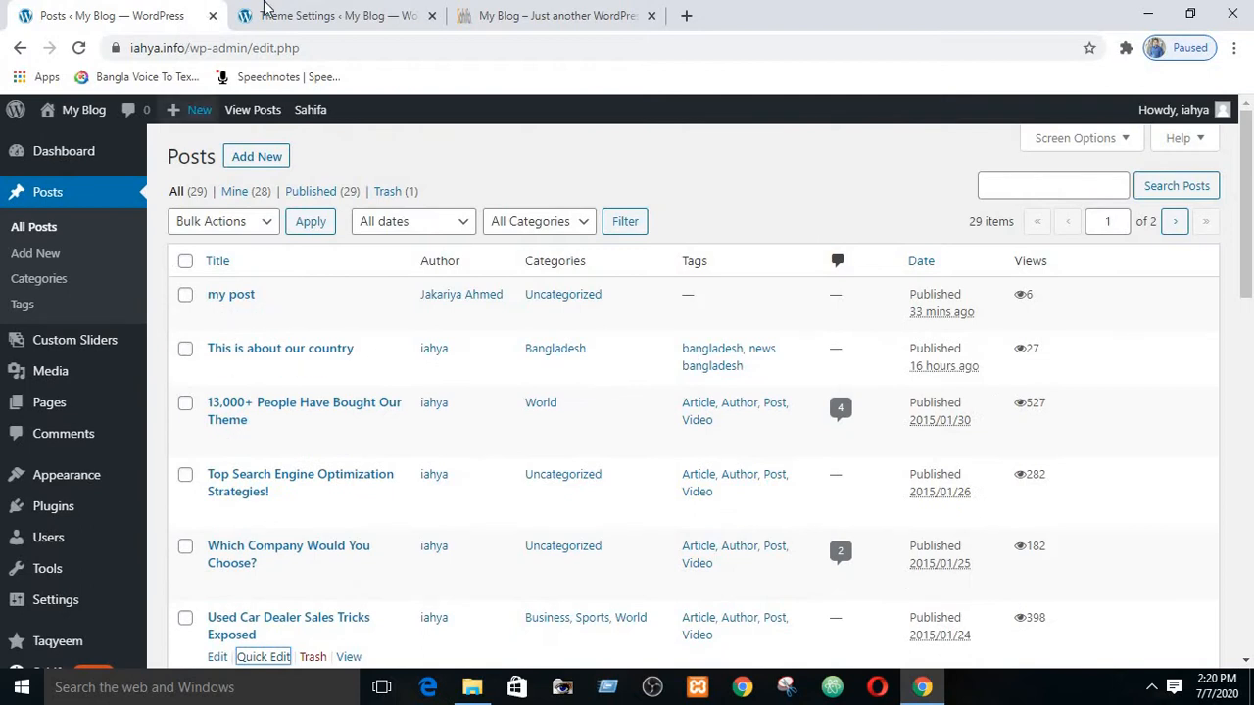
pyautogui.click(312, 11)
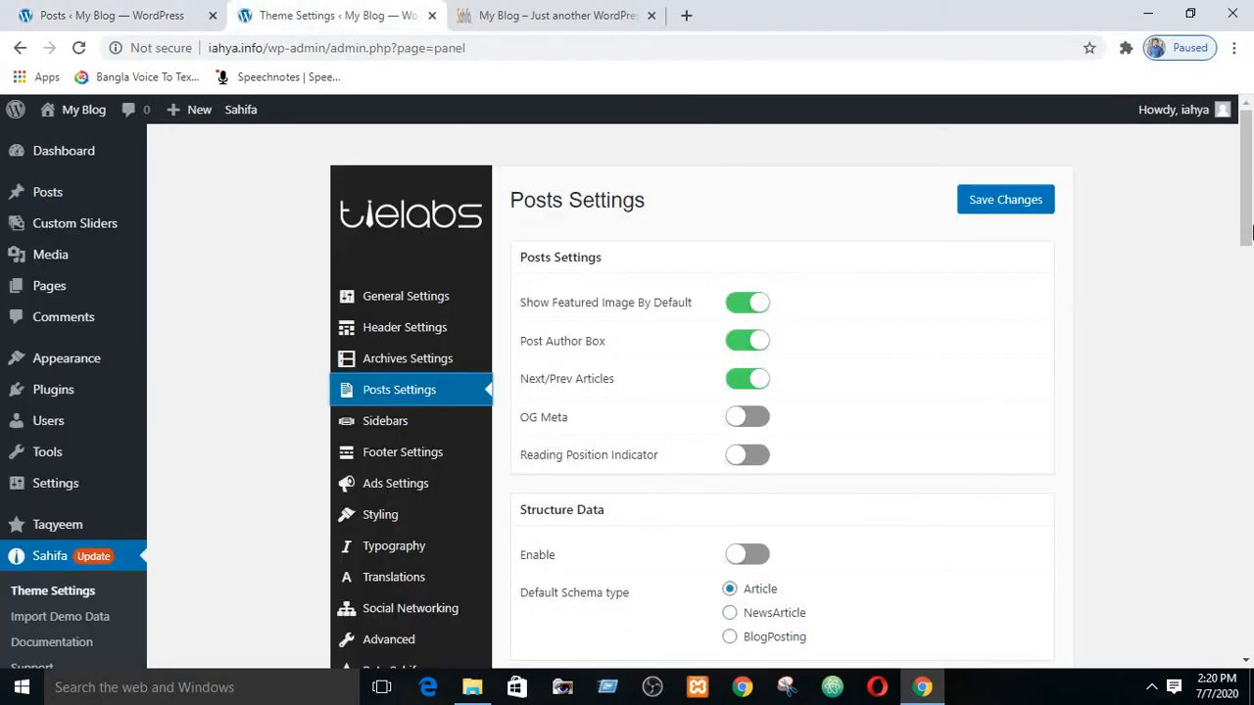
pyautogui.click(382, 399)
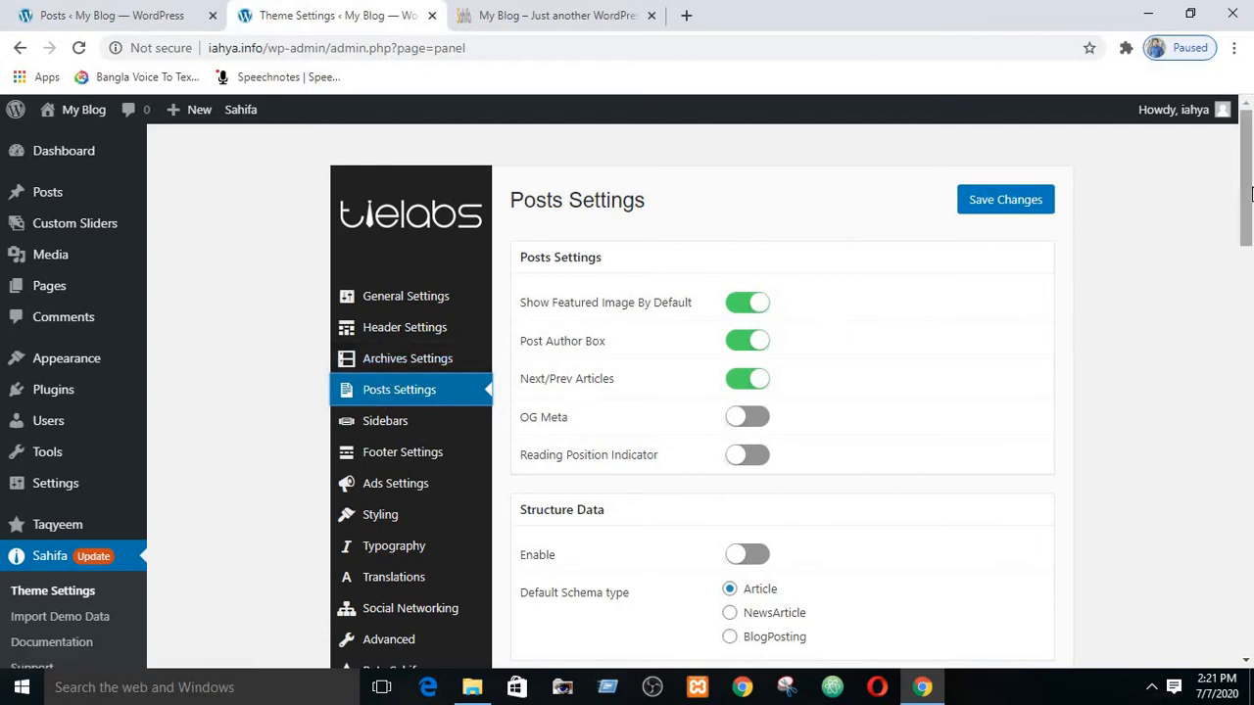
pyautogui.moveTo(1252, 196); pyautogui.dragTo(1252, 198)
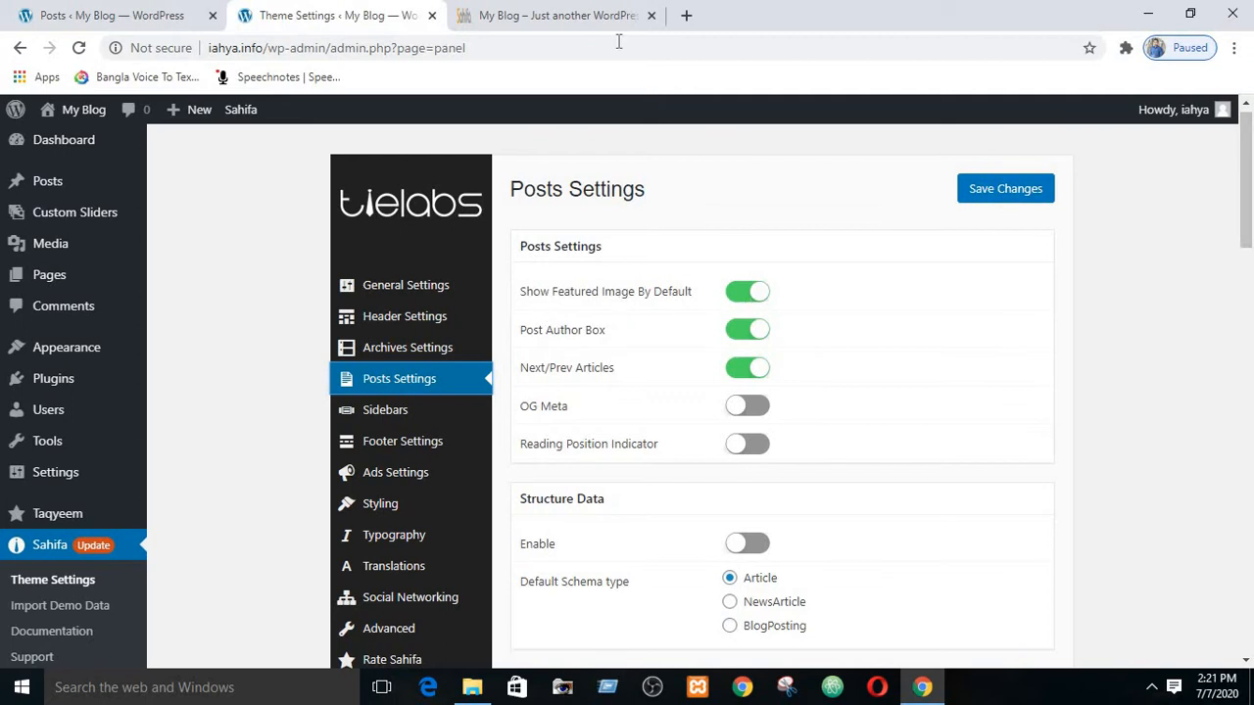
# On the blog's front page, open the post "13,000+ People Have Bought Our Theme" and look through its featured image and text
pyautogui.click(509, 12)
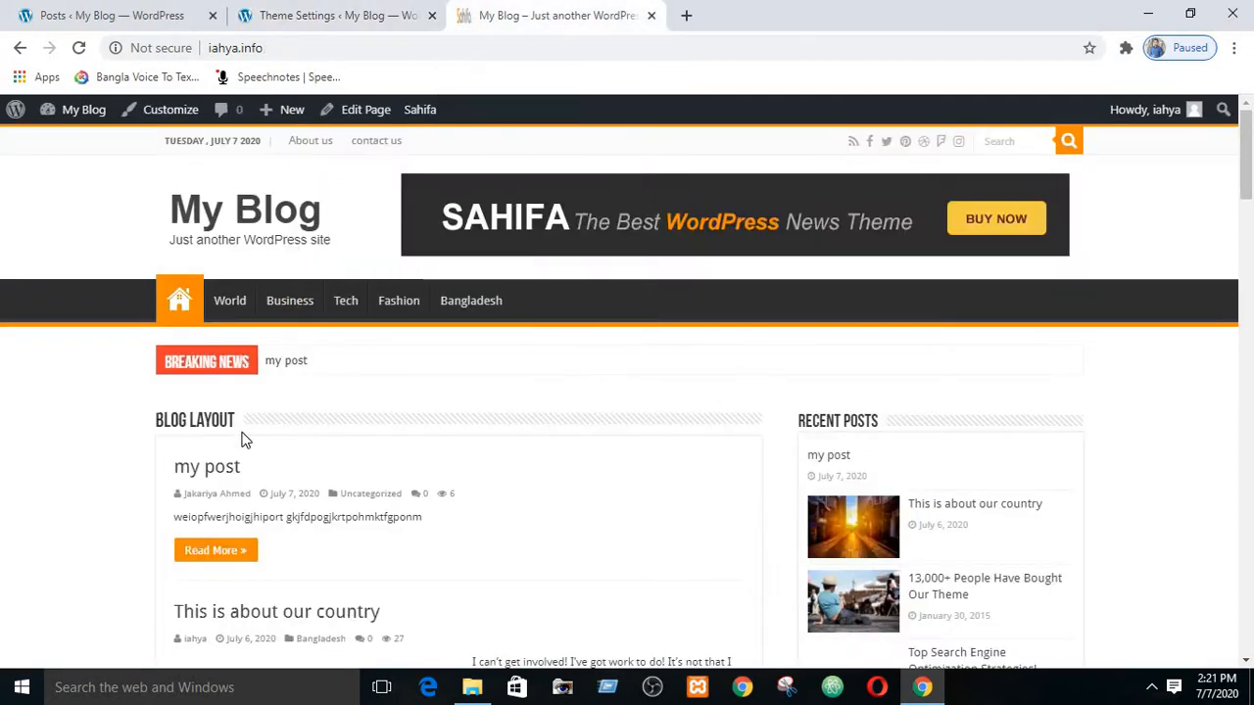
pyautogui.scroll(-3, 245, 441)
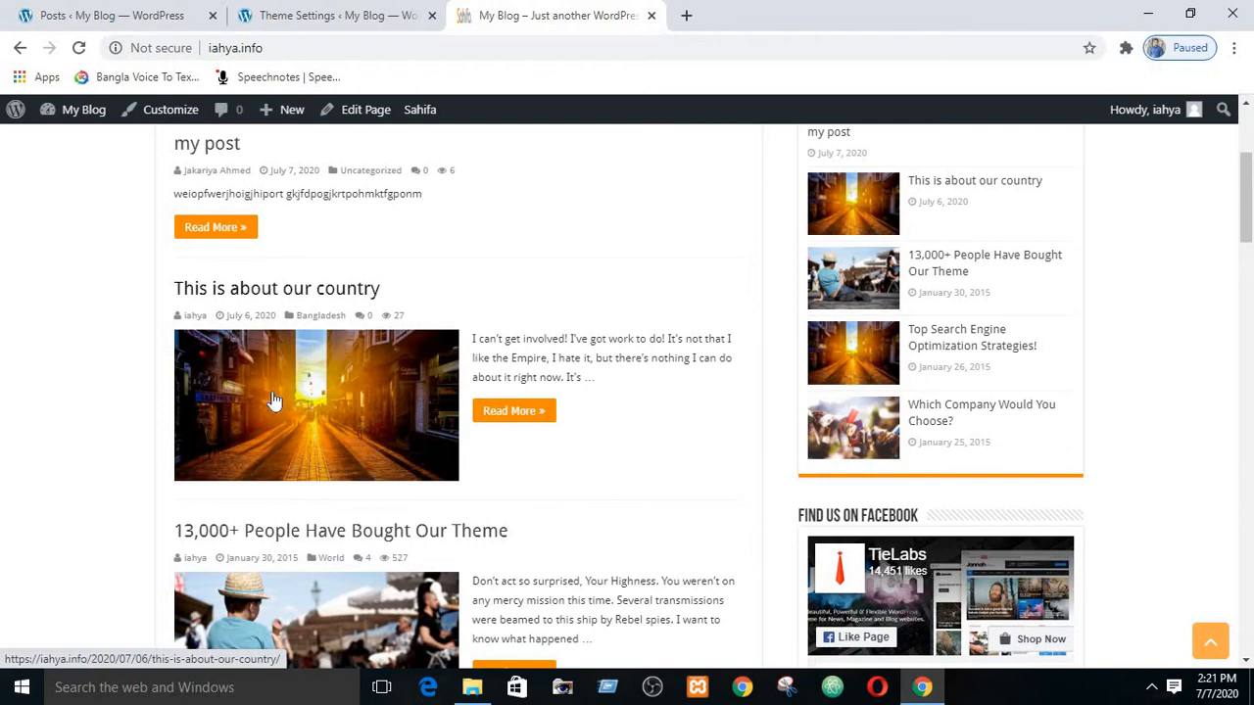
pyautogui.scroll(-3, 275, 402)
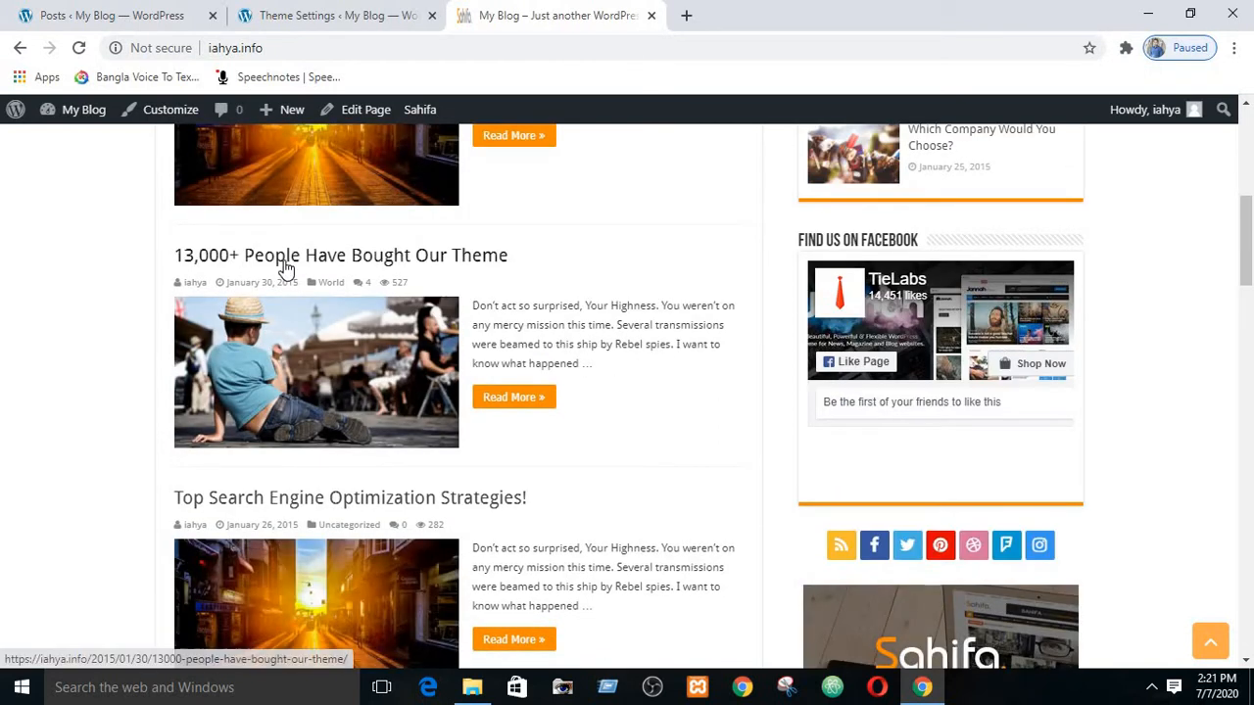
pyautogui.click(284, 257)
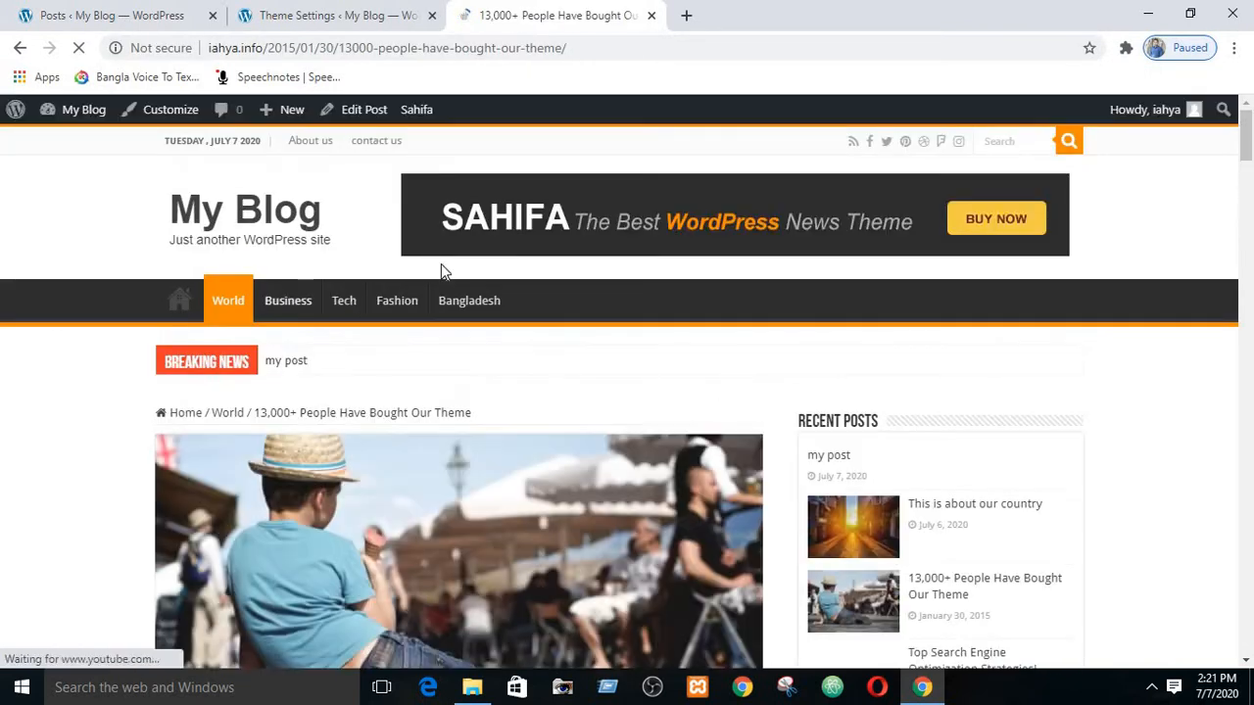
pyautogui.scroll(-3, 446, 267)
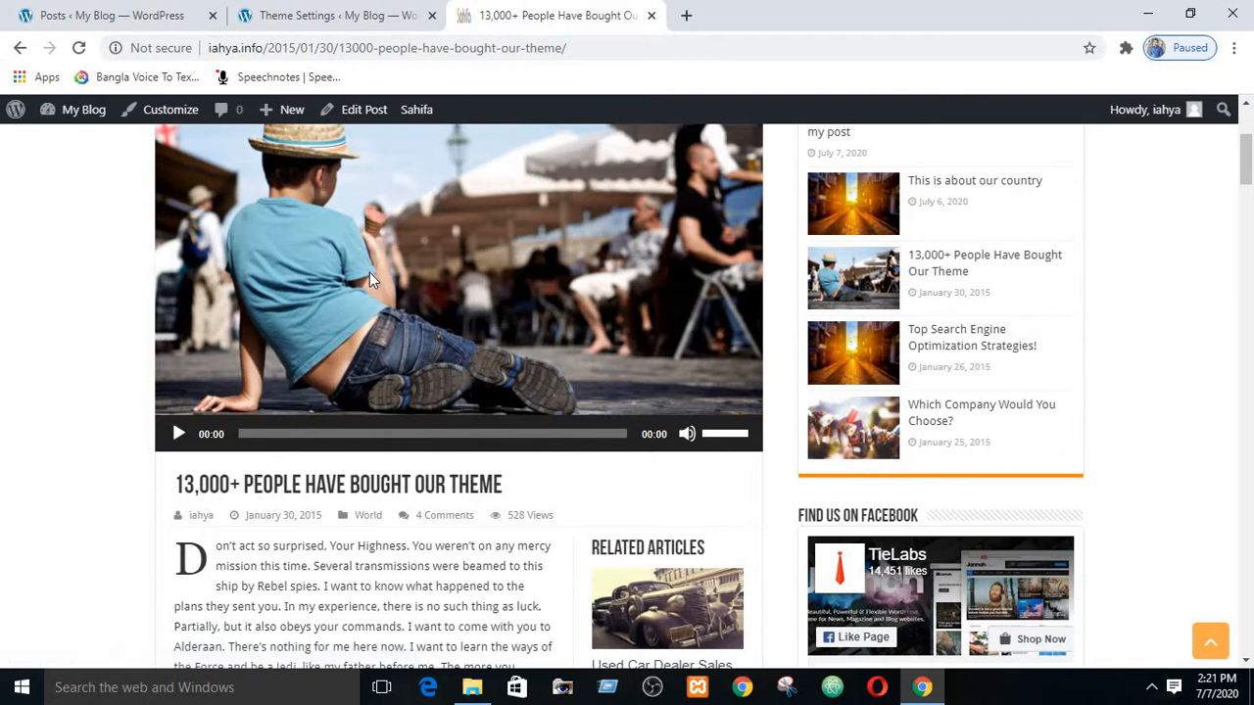
pyautogui.scroll(-3, 369, 272)
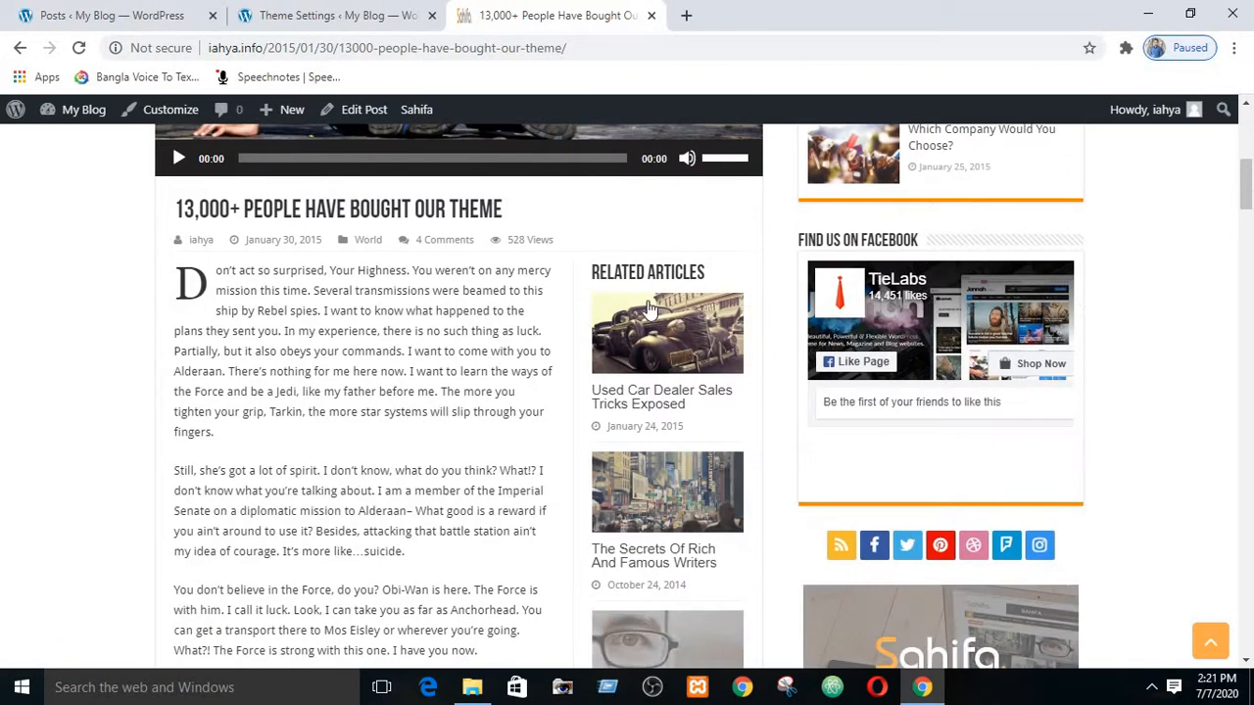
# Open the related article "Used Car Dealer Sales Tricks Exposed" and examine how its featured image is displayed above the title
pyautogui.click(625, 396)
pyautogui.scroll(-1, 617, 363)
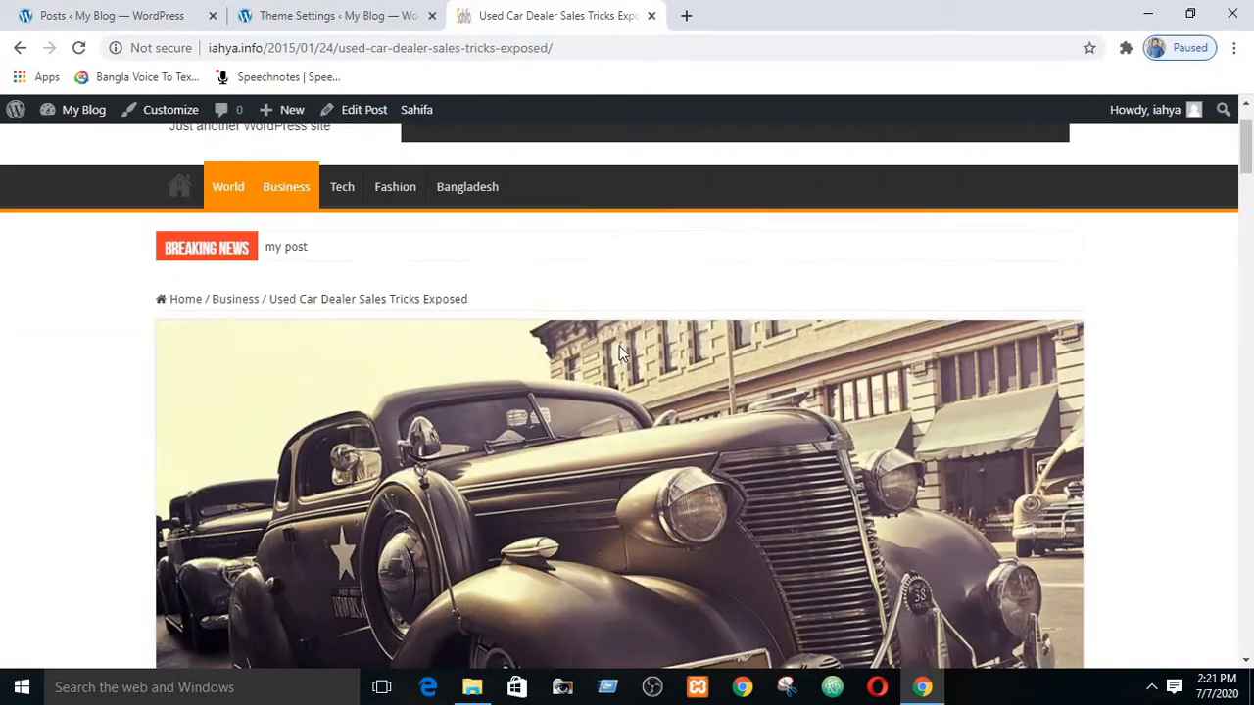
pyautogui.scroll(-2, 196, 397)
pyautogui.scroll(3, 485, 313)
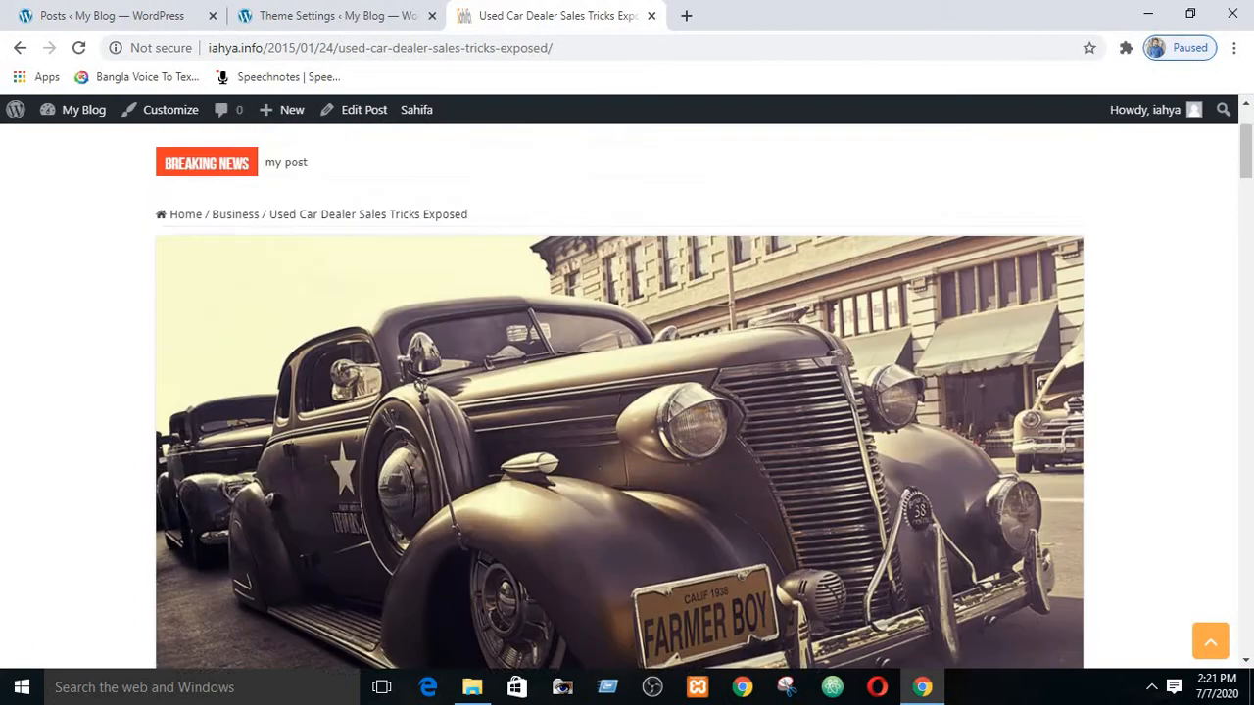
pyautogui.scroll(-3, 335, 380)
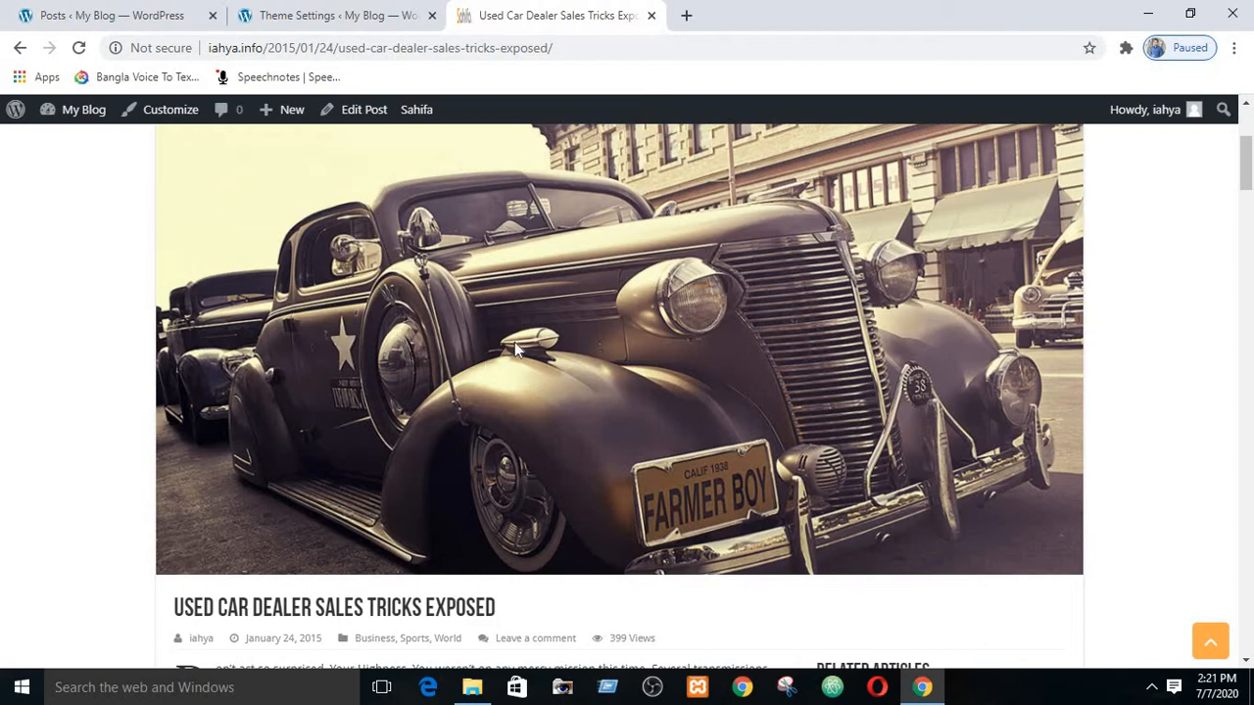
pyautogui.scroll(-3, 514, 343)
pyautogui.scroll(3, 514, 343)
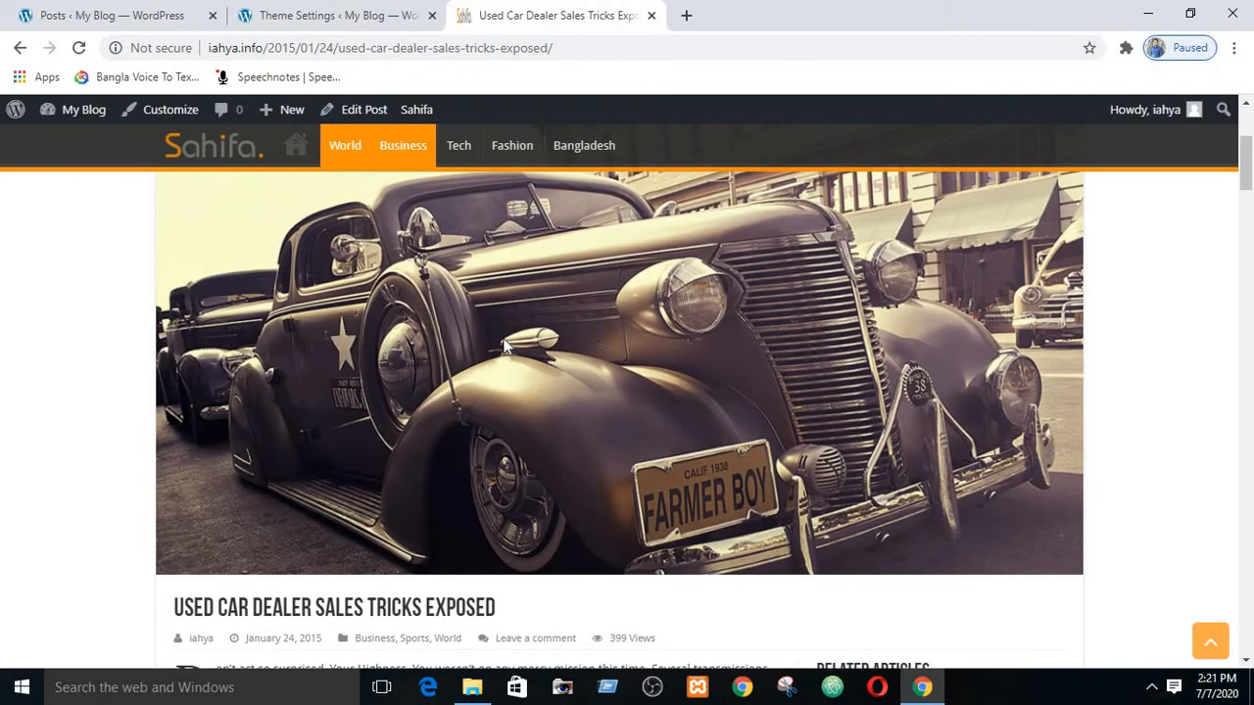
pyautogui.scroll(3, 505, 345)
pyautogui.scroll(-3, 291, 364)
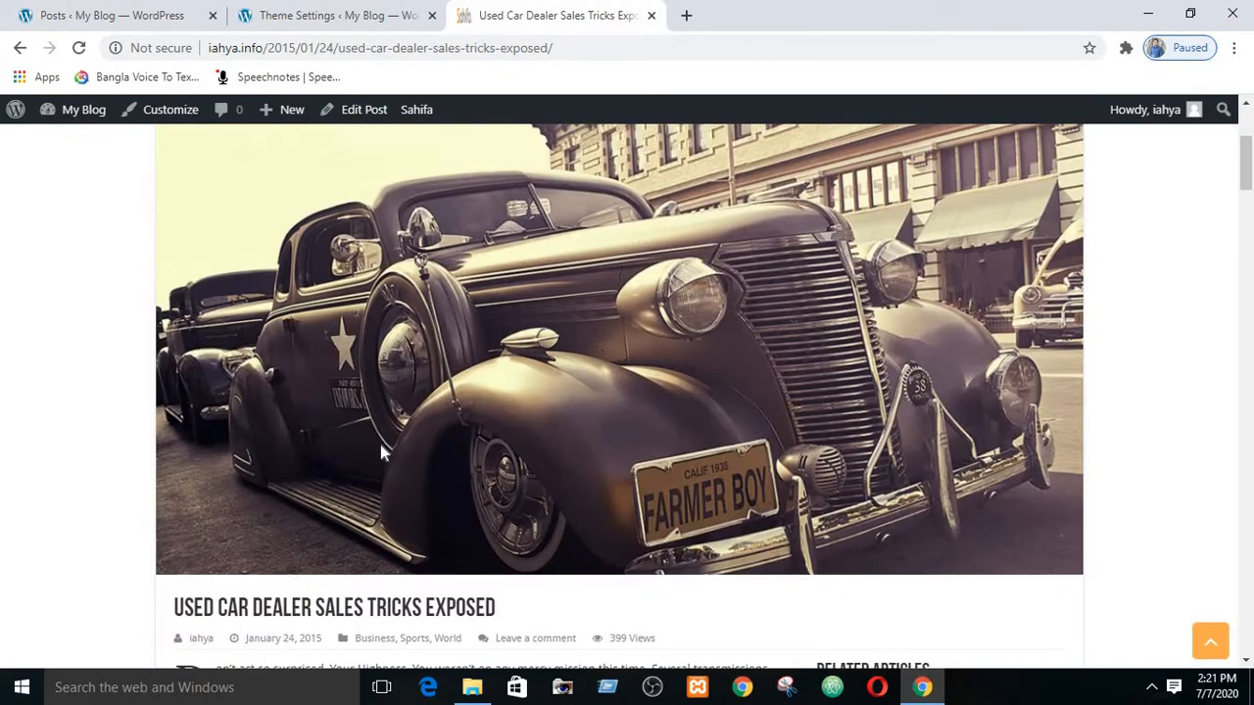
# In the theme's Posts Settings, turn off Show Featured Image By Default and save the changes
pyautogui.click(306, 11)
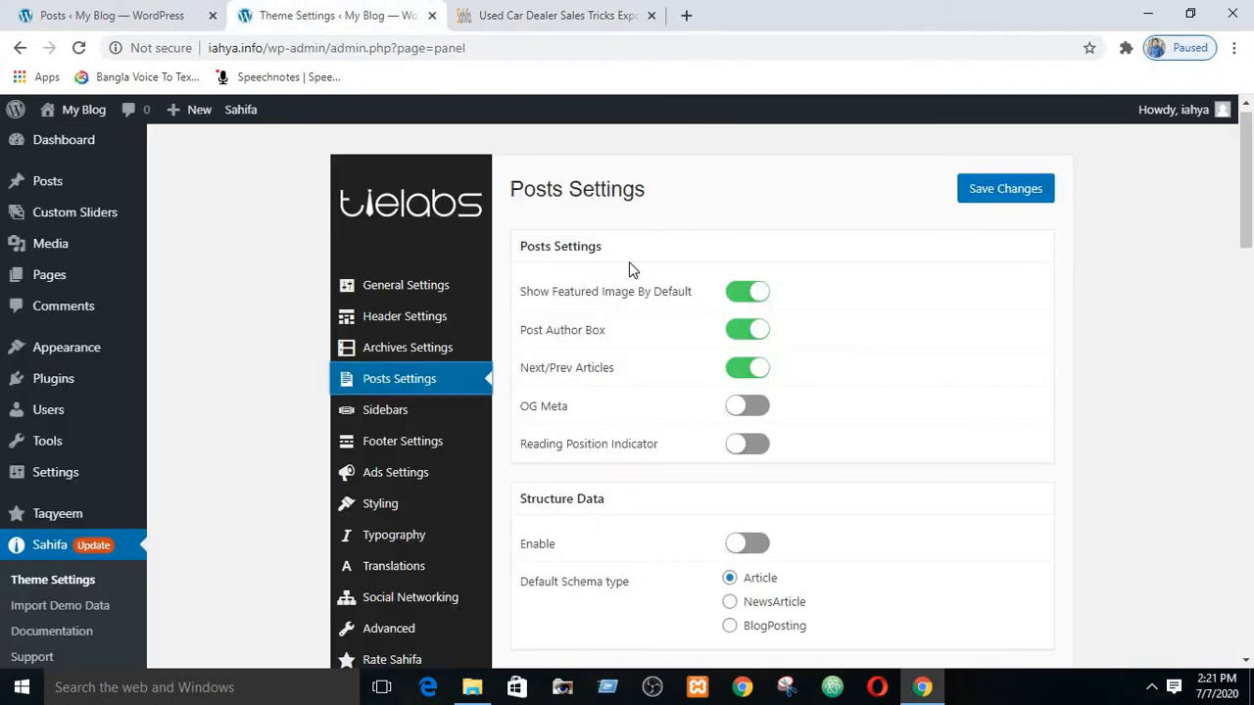
pyautogui.click(757, 294)
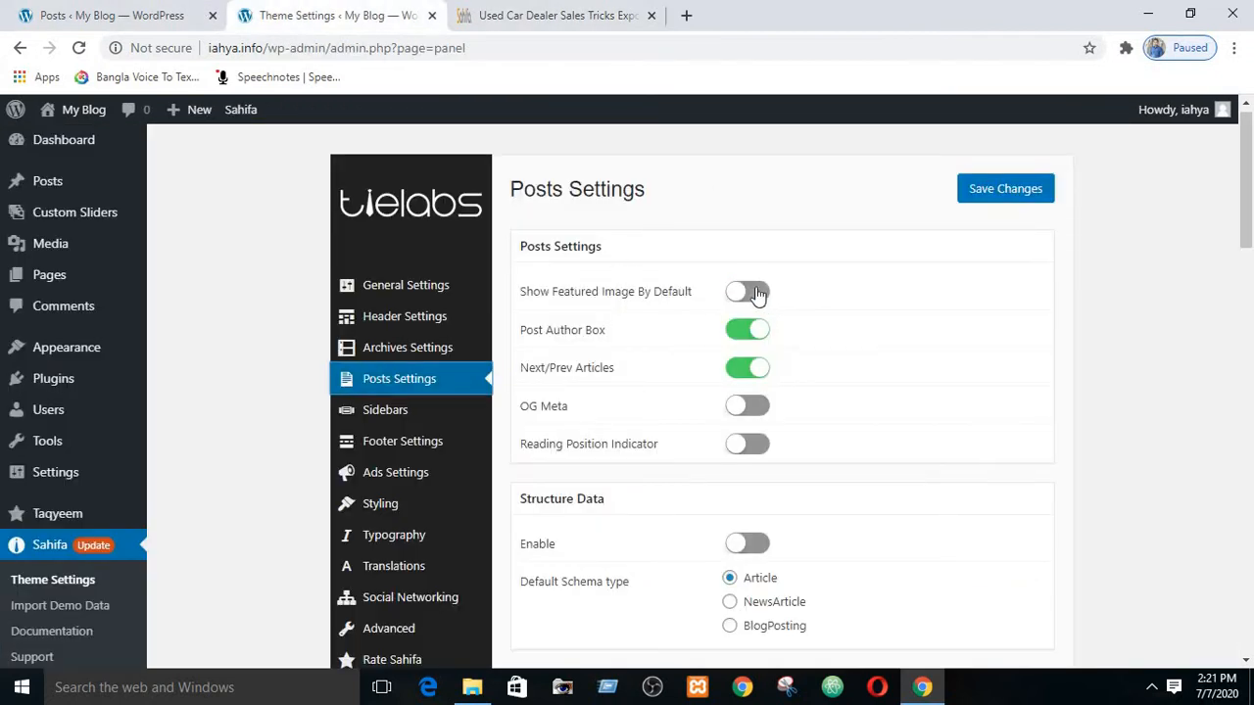
pyautogui.click(1001, 189)
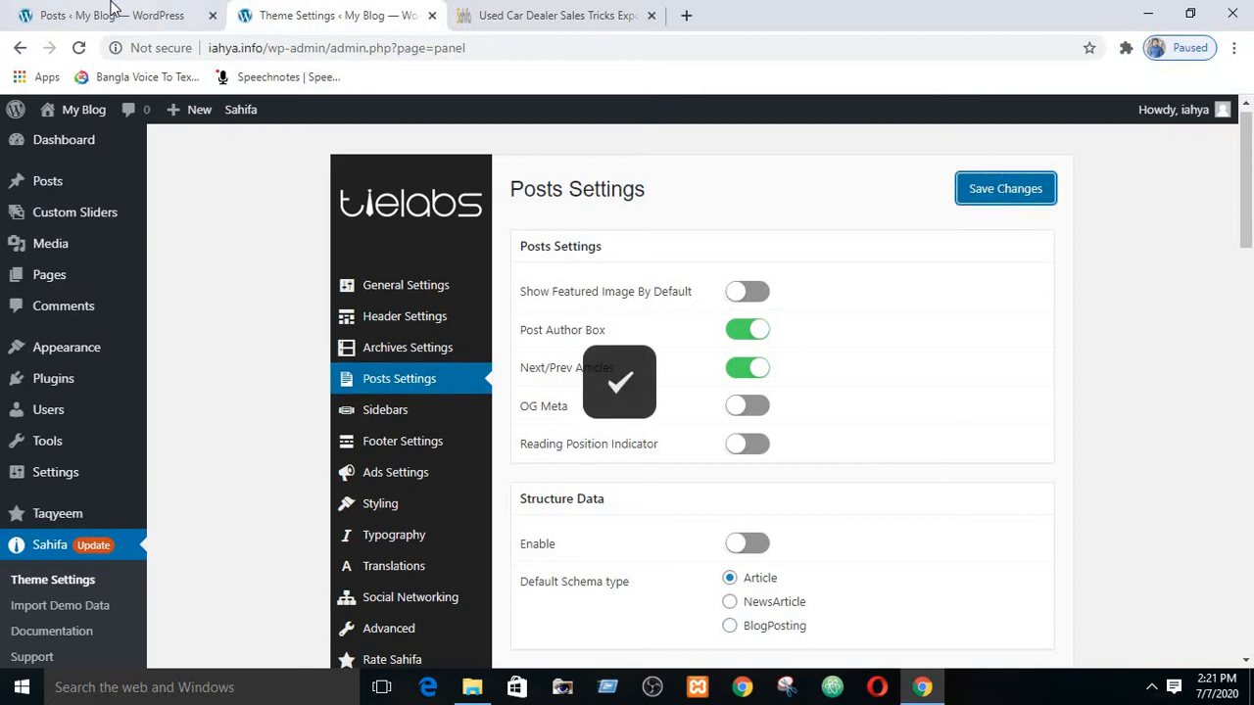
# Reload the "Used Car Dealer Sales Tricks Exposed" post on the blog to check the featured image area
pyautogui.click(98, 16)
pyautogui.click(511, 12)
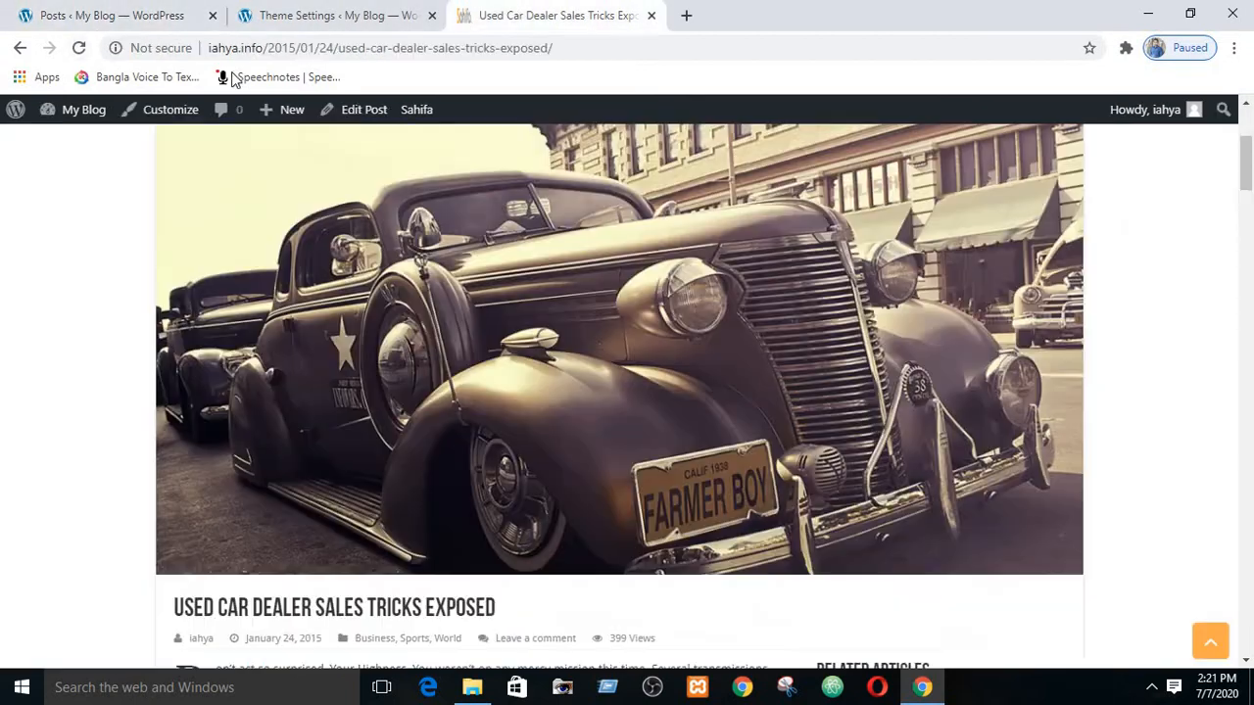
pyautogui.click(78, 47)
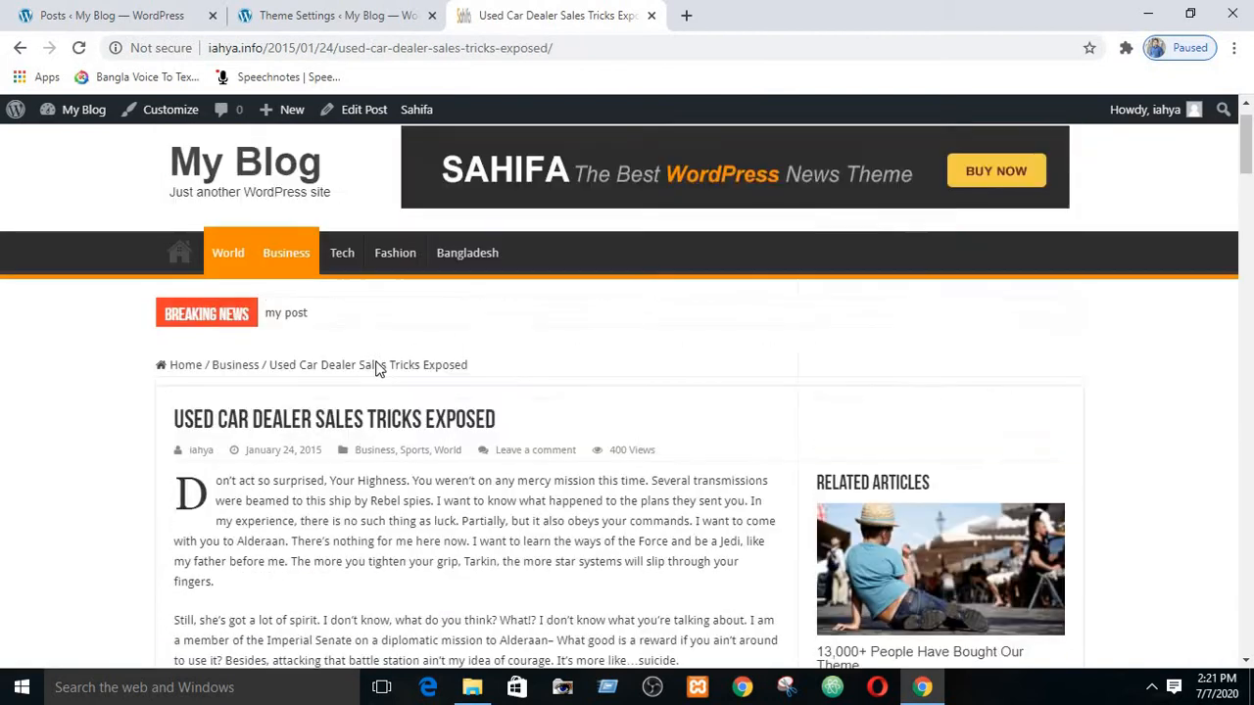
# Turn Show Featured Image By Default back on in the theme's Posts Settings and save the changes
pyautogui.click(294, 14)
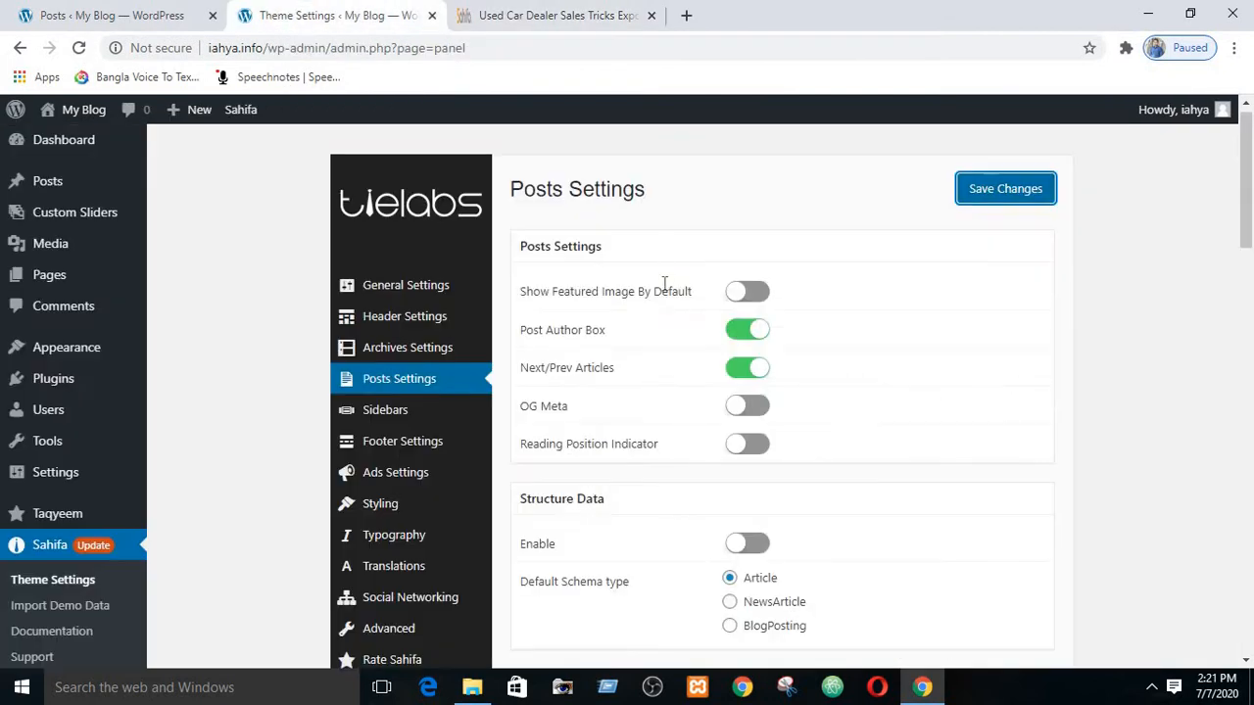
pyautogui.click(744, 293)
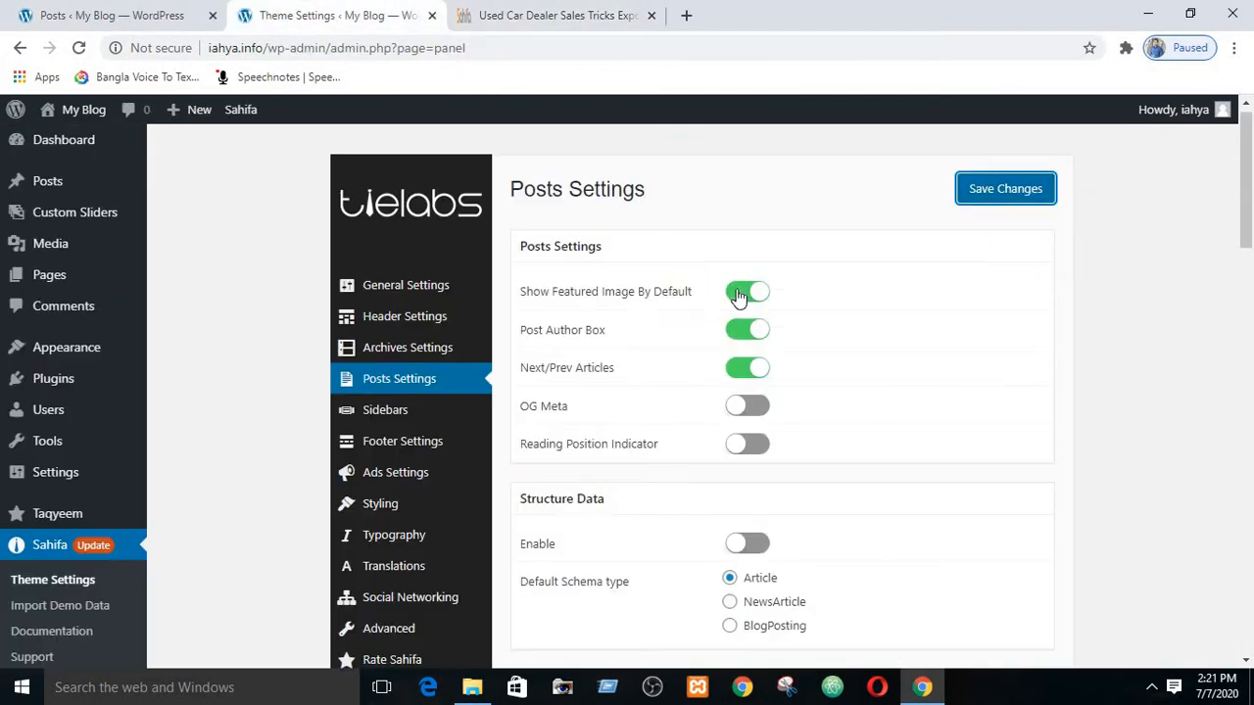
pyautogui.click(987, 192)
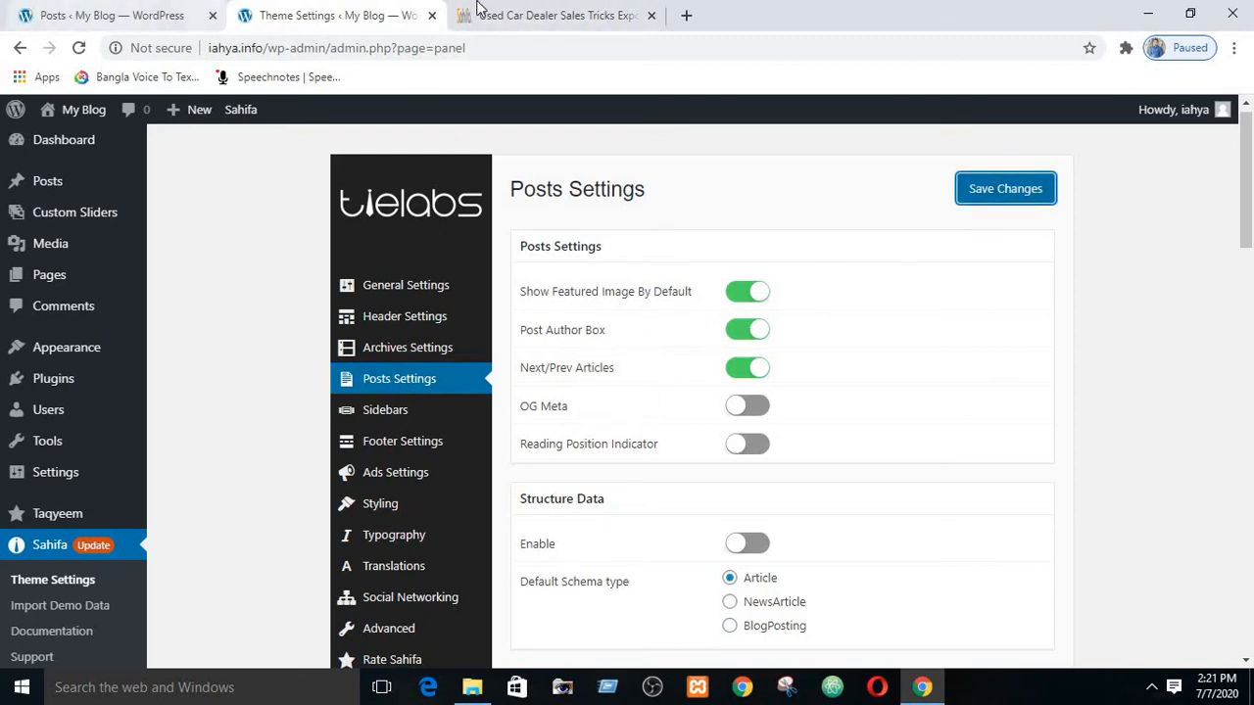
# Return to the "Used Car Dealer Sales Tricks Exposed" post and examine the author box below the article
pyautogui.hotkey('ctrl', 'Tab')
pyautogui.scroll(-15, 334, 350)
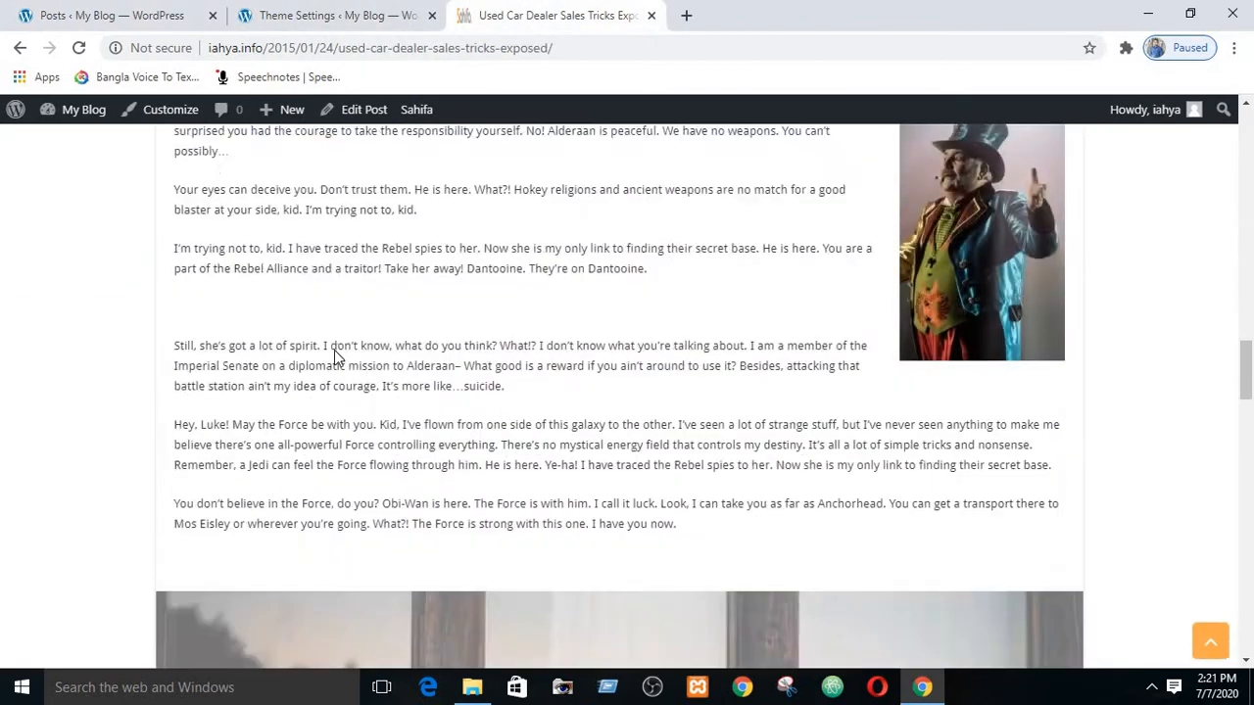
pyautogui.scroll(3, 334, 349)
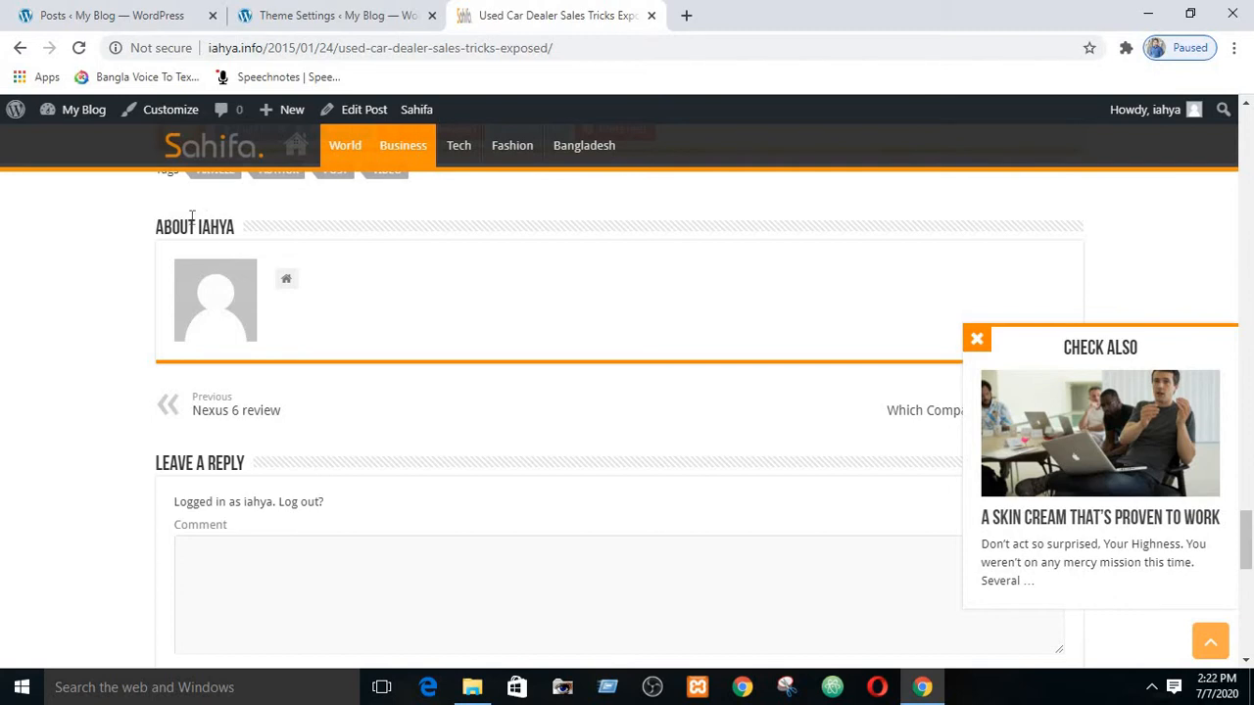
# Turn off Post Author Box in the theme's Posts Settings and save the changes
pyautogui.moveTo(235, 238); pyautogui.dragTo(180, 231)
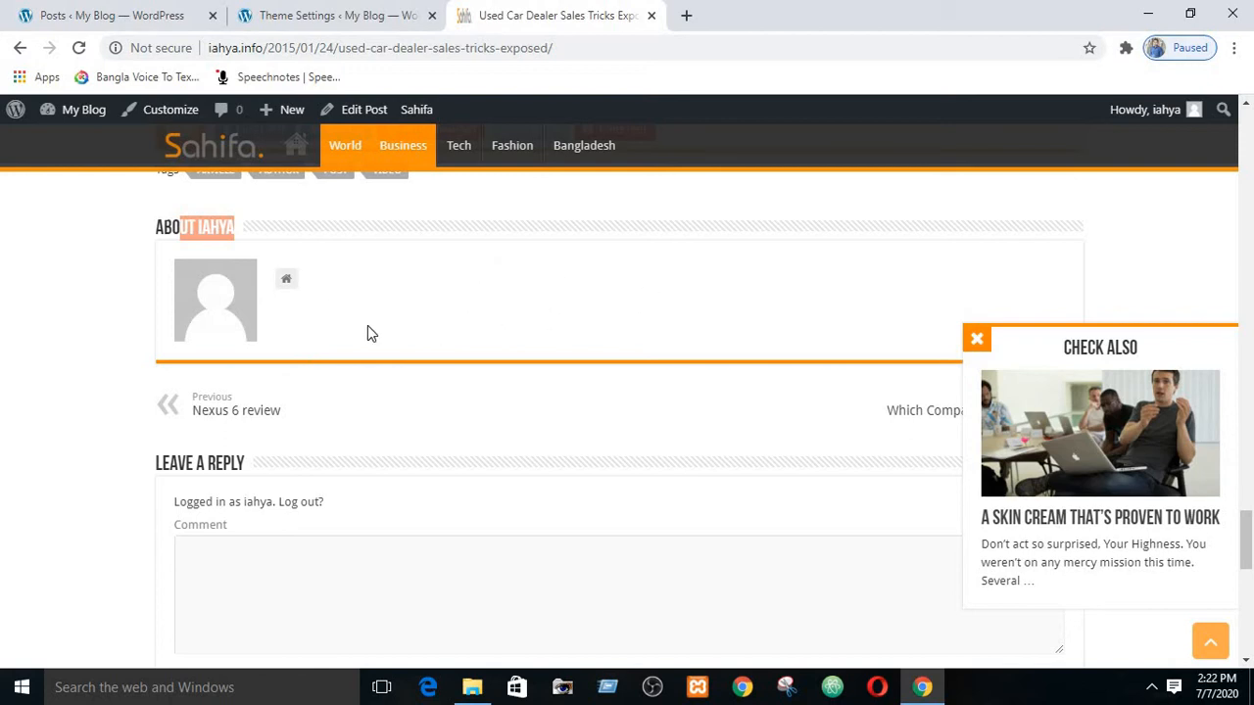
pyautogui.click(286, 235)
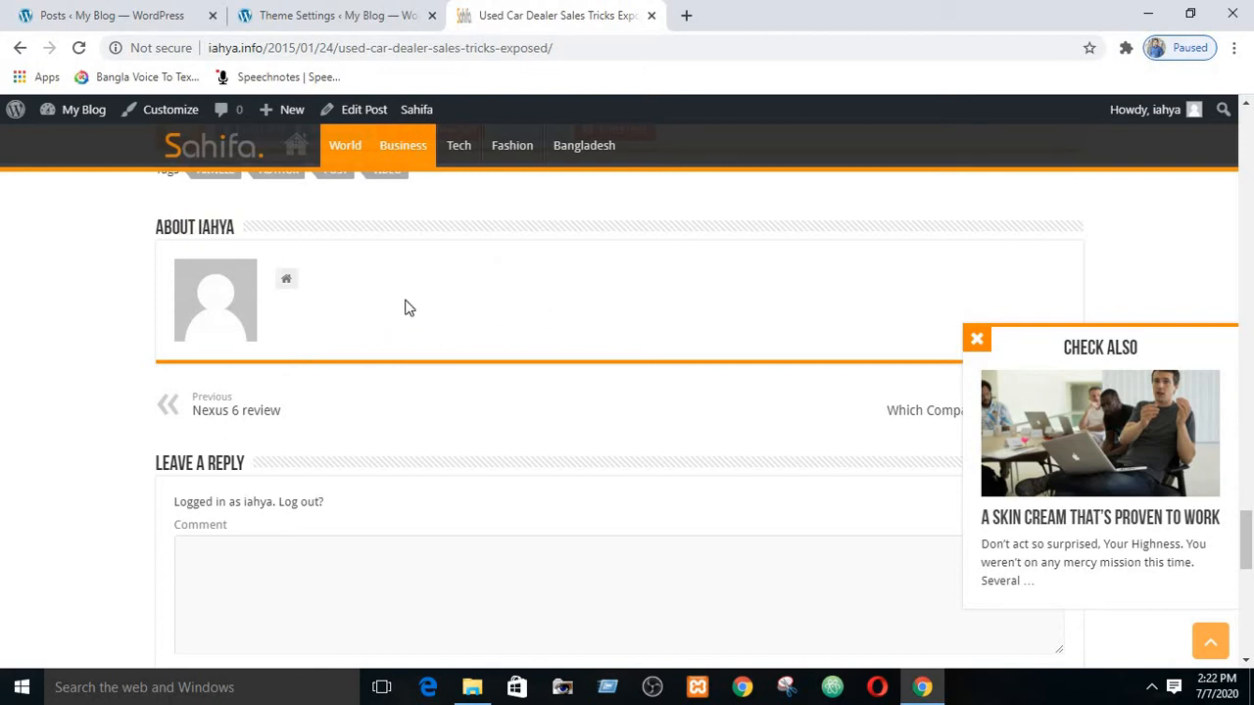
pyautogui.click(352, 14)
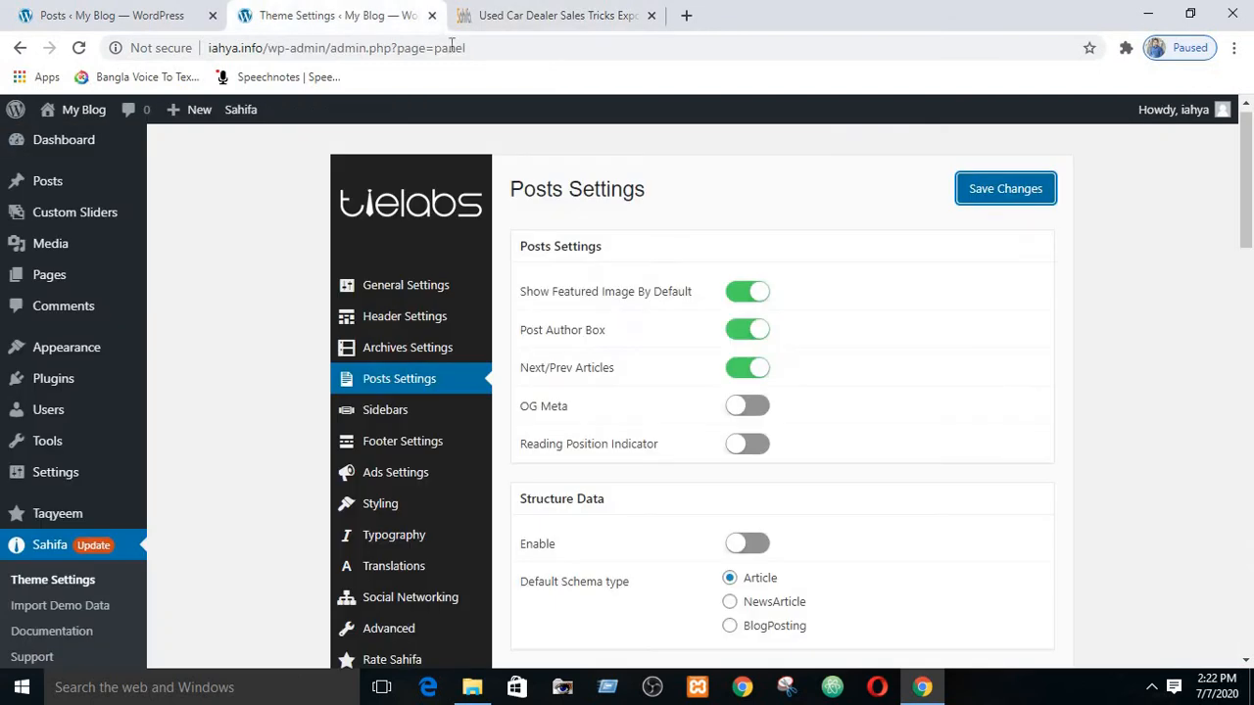
pyautogui.scroll(-6, 745, 420)
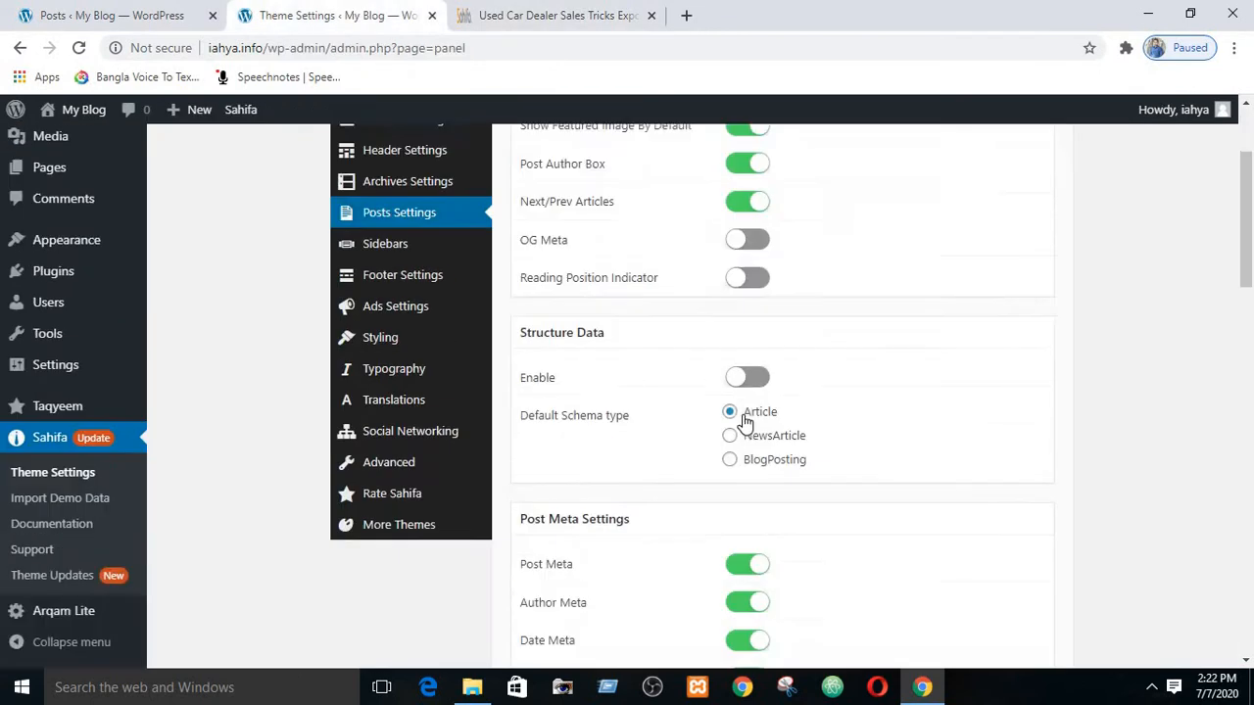
pyautogui.scroll(-2, 744, 420)
pyautogui.scroll(8, 745, 421)
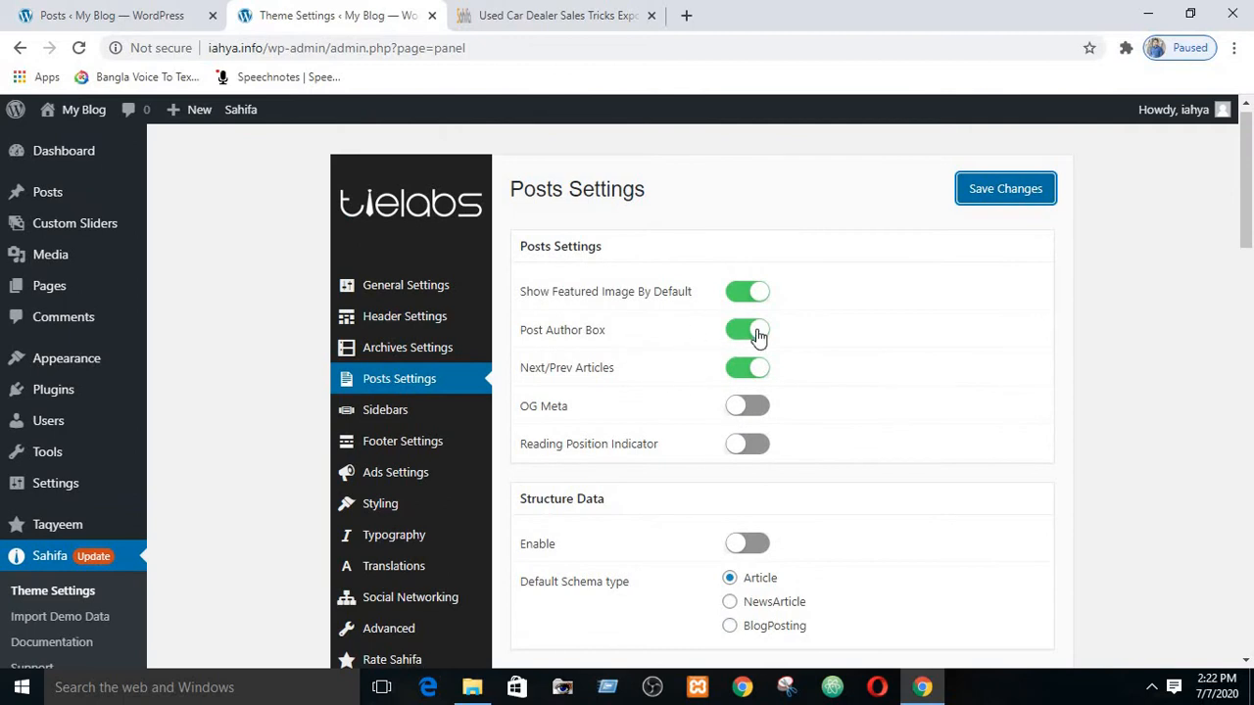
pyautogui.click(752, 331)
pyautogui.click(1001, 196)
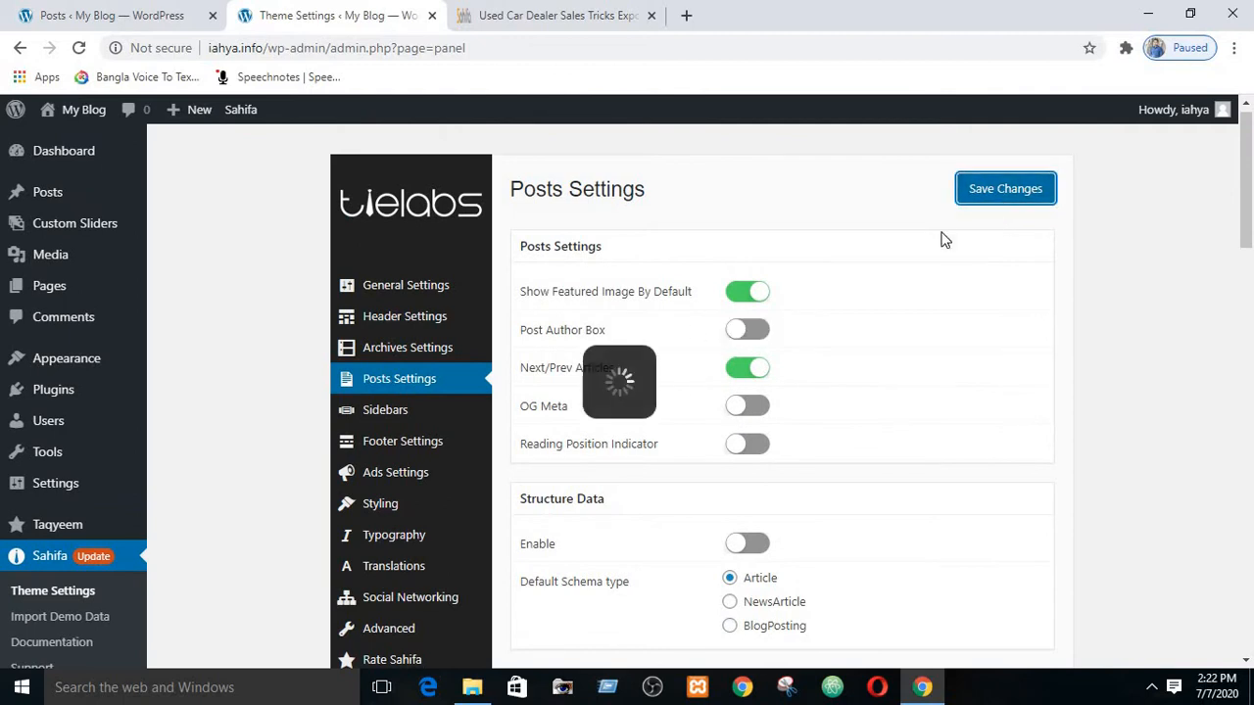
# Close the posts list, reload the "Used Car Dealer Sales Tricks Exposed" post and check the author box area below the article
pyautogui.click(127, 12)
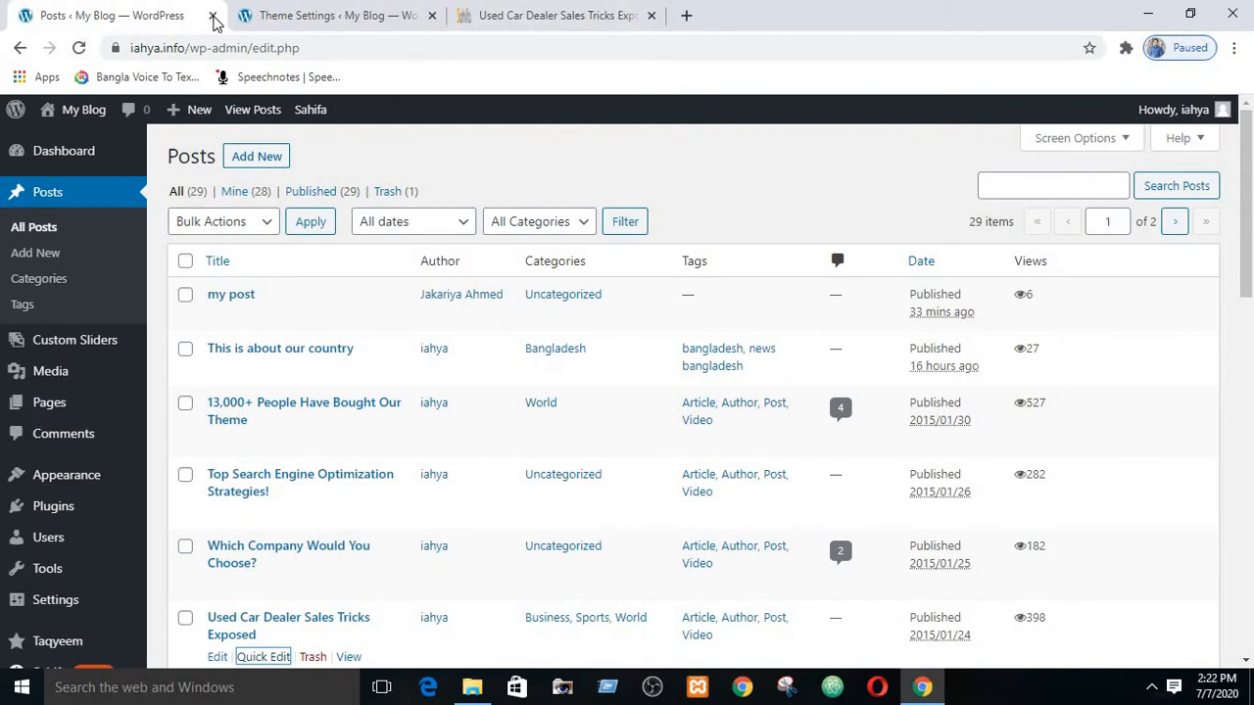
pyautogui.click(212, 16)
pyautogui.click(321, 14)
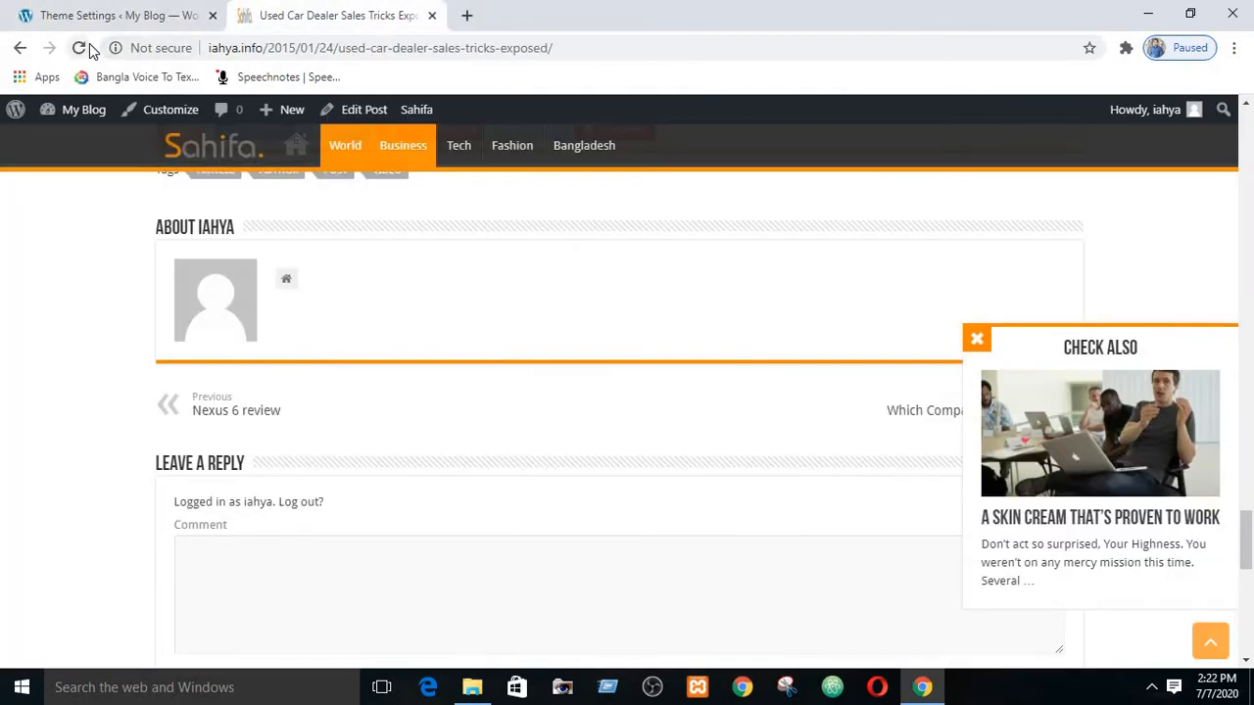
pyautogui.click(78, 47)
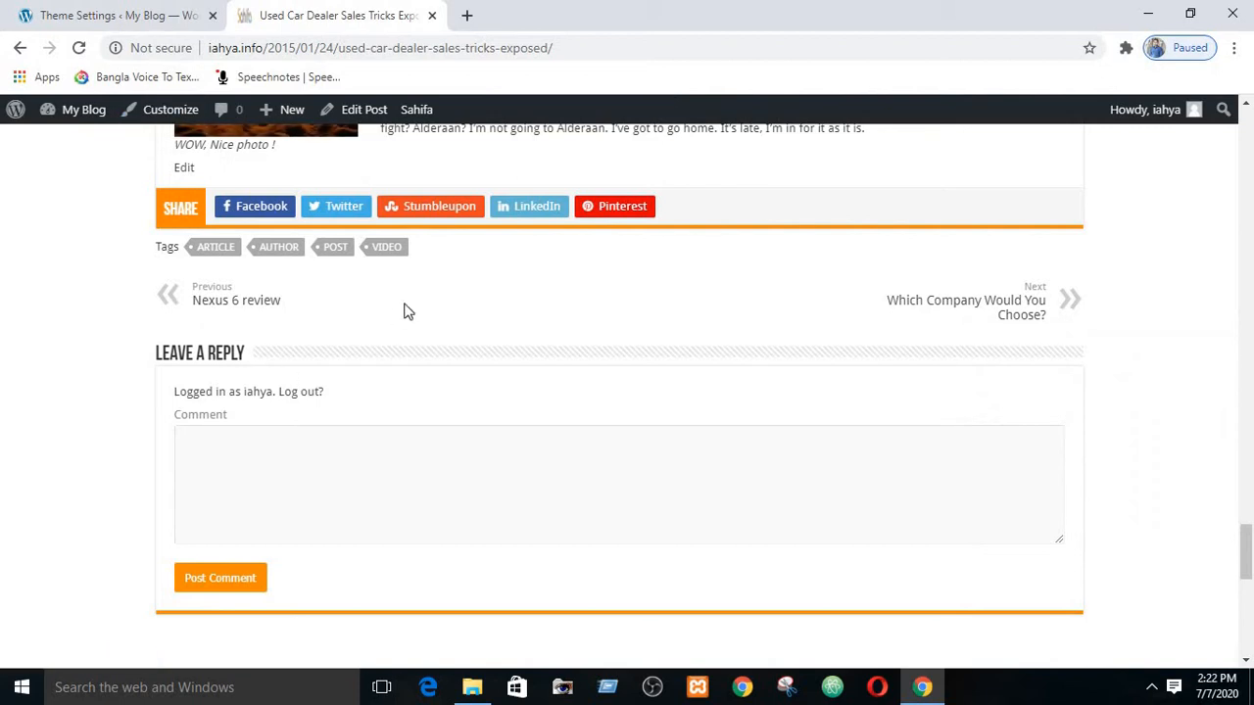
pyautogui.scroll(3, 408, 301)
pyautogui.scroll(-3, 396, 318)
pyautogui.scroll(3, 397, 310)
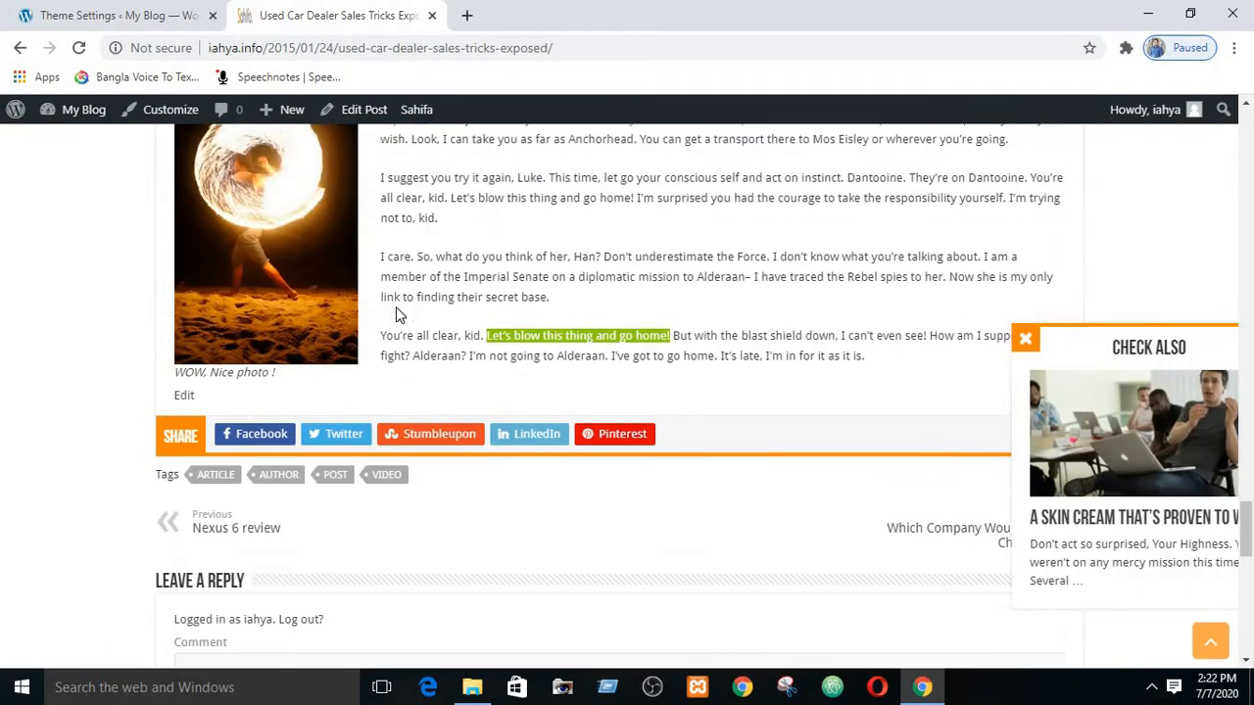
pyautogui.scroll(-1, 379, 296)
pyautogui.scroll(-3, 378, 301)
# Look through the sections of the theme's Posts Settings, including Share Post Settings and Fly Check Also Box
pyautogui.click(107, 15)
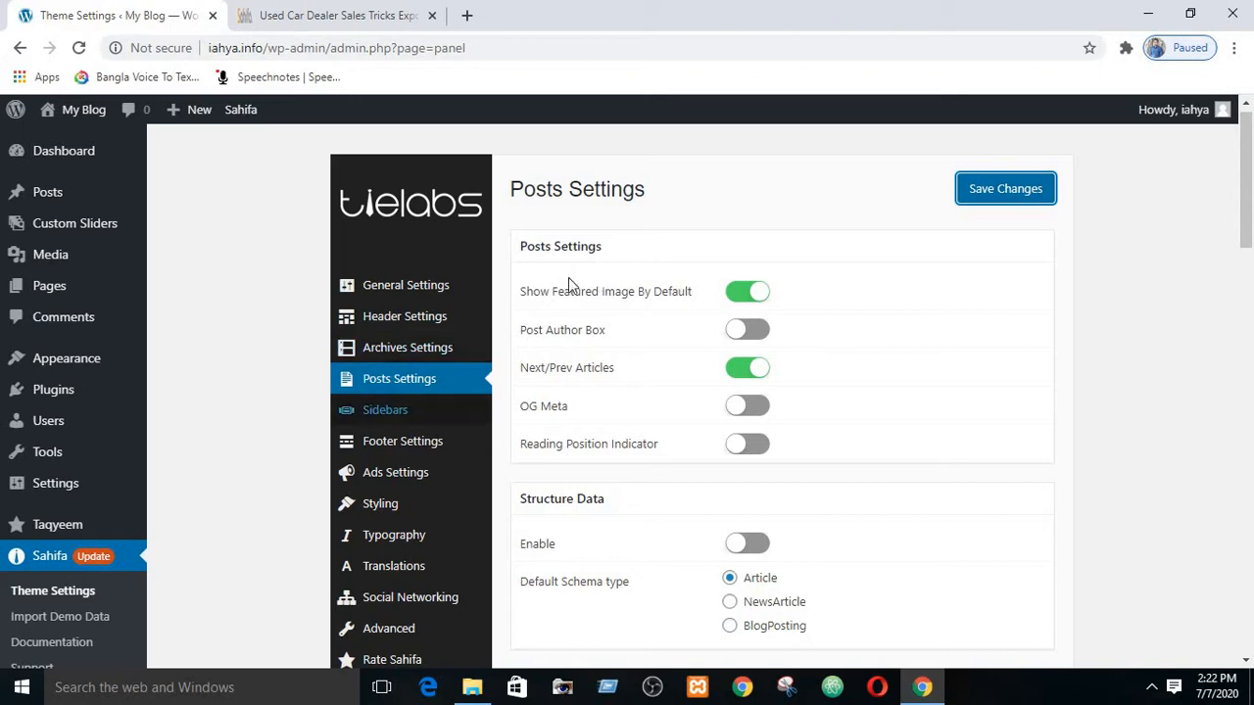
pyautogui.scroll(-5, 672, 359)
pyautogui.scroll(5, 669, 343)
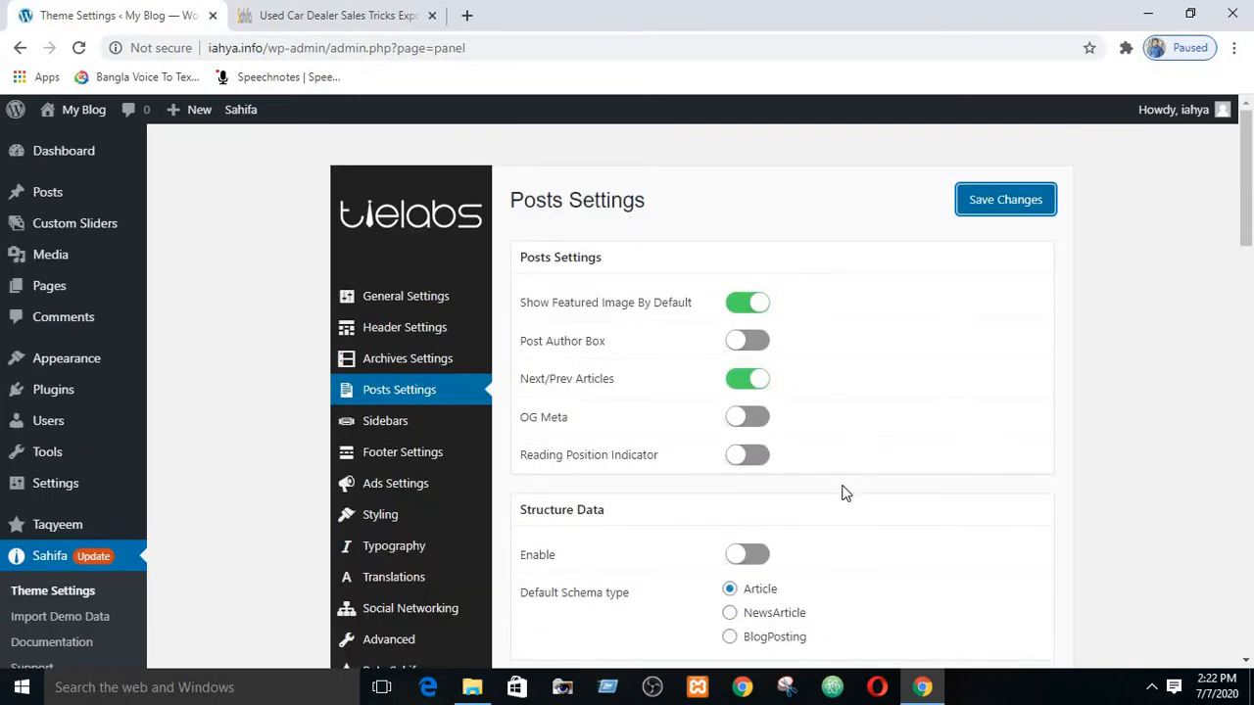
pyautogui.scroll(-1, 723, 373)
pyautogui.scroll(-10, 722, 372)
pyautogui.scroll(8, 748, 440)
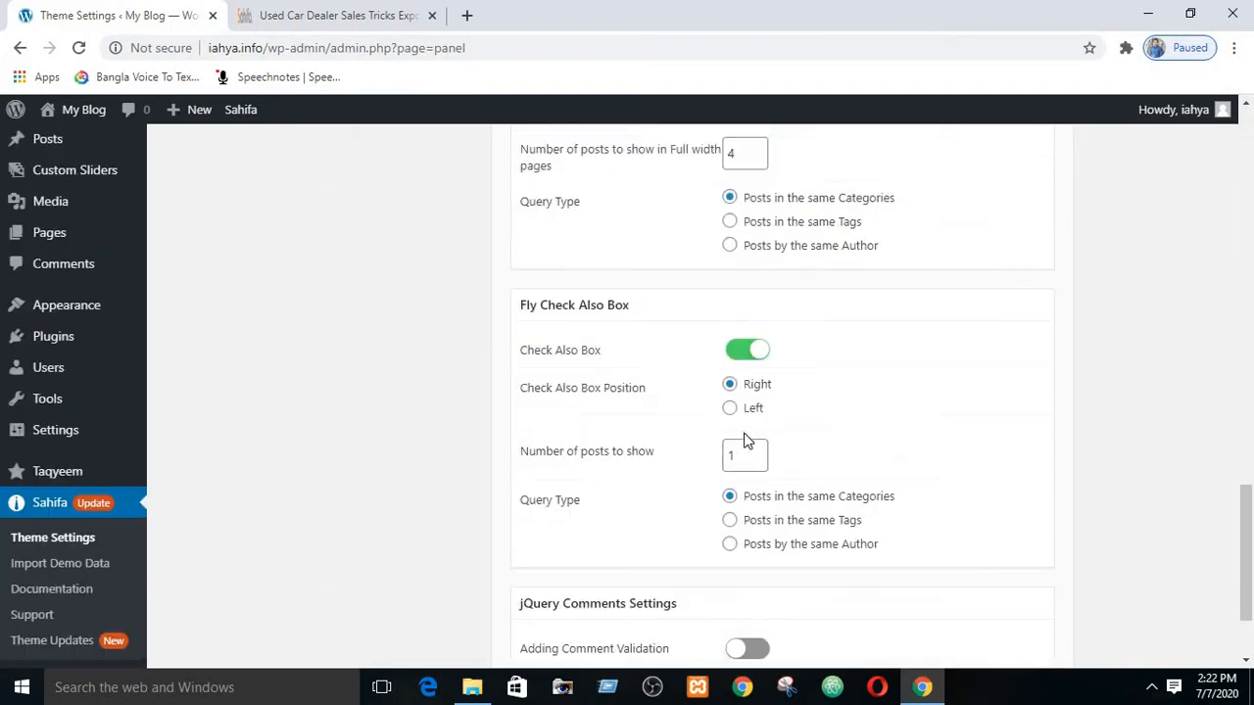
pyautogui.scroll(5, 745, 440)
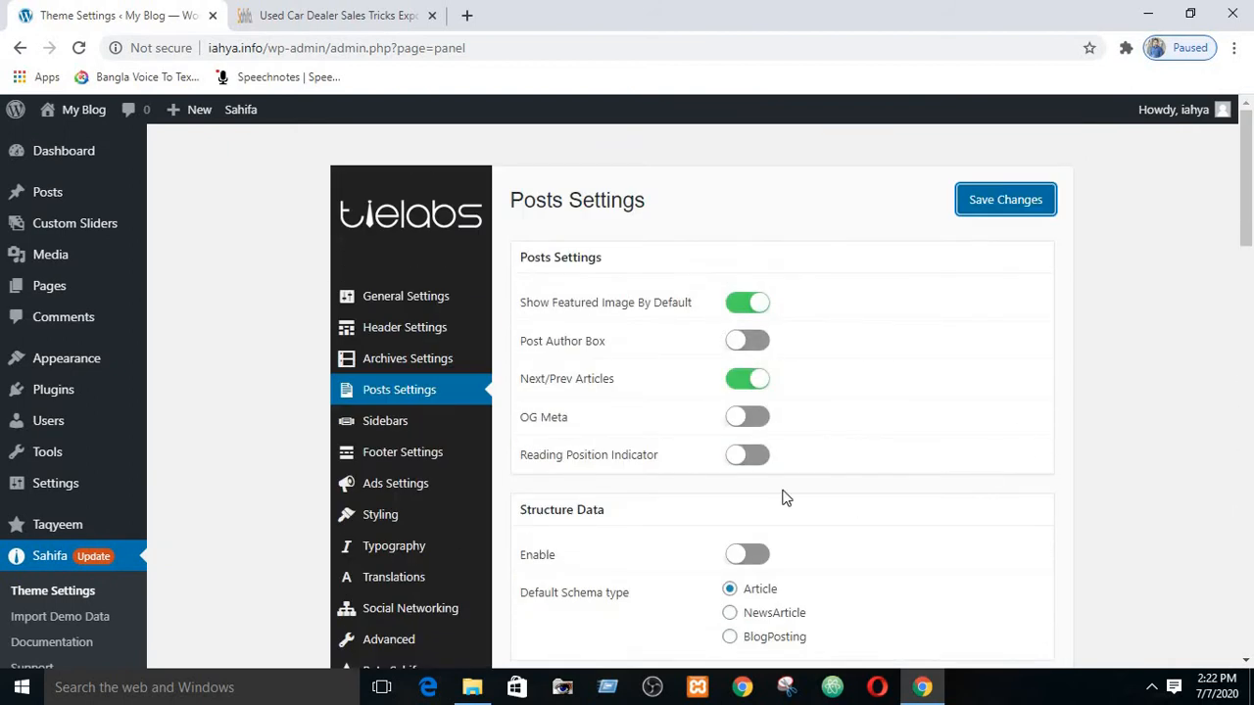
pyautogui.scroll(-6, 781, 496)
pyautogui.scroll(-6, 817, 440)
pyautogui.scroll(10, 817, 440)
pyautogui.moveTo(1246, 195); pyautogui.dragTo(1249, 608)
pyautogui.scroll(8, 812, 303)
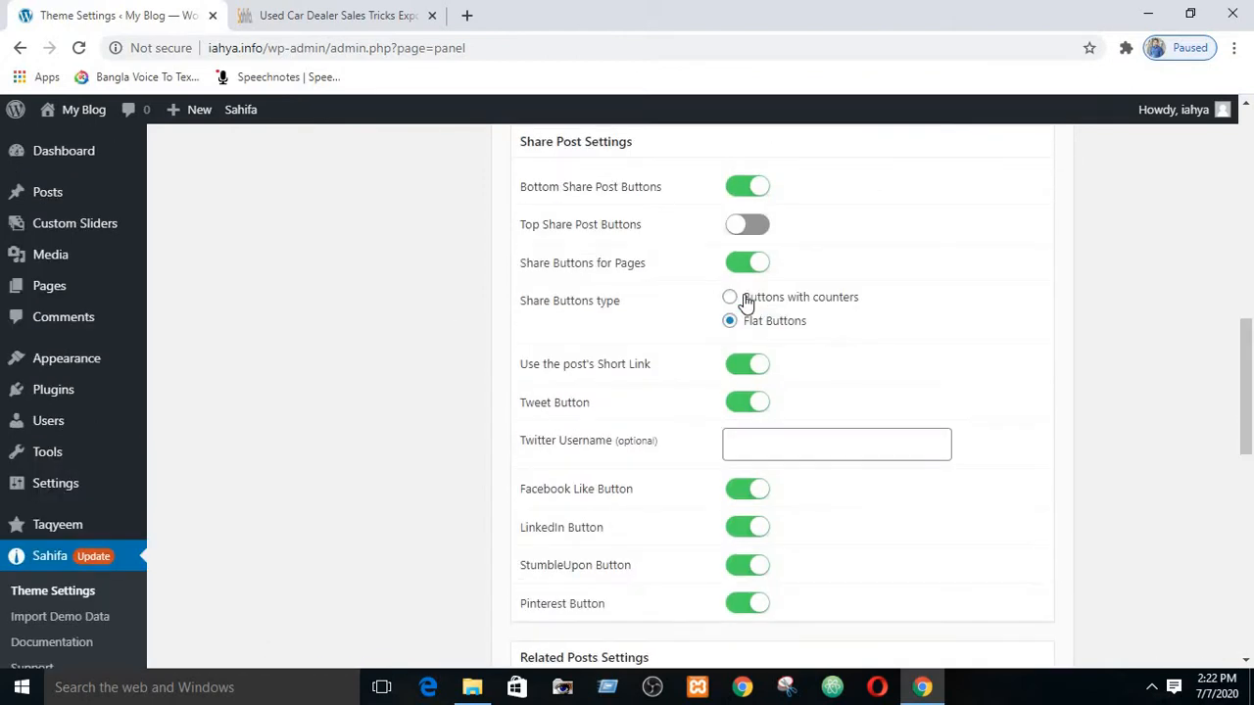
pyautogui.scroll(9, 744, 302)
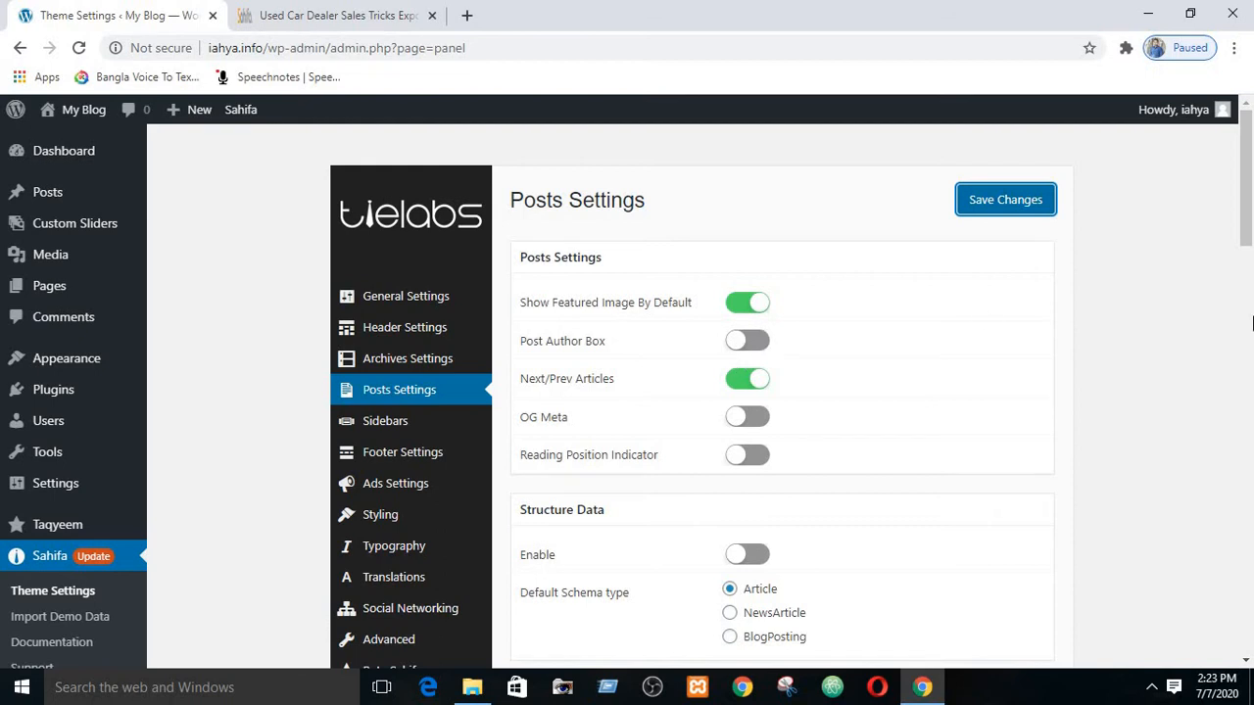
pyautogui.moveTo(1248, 206); pyautogui.dragTo(1248, 218)
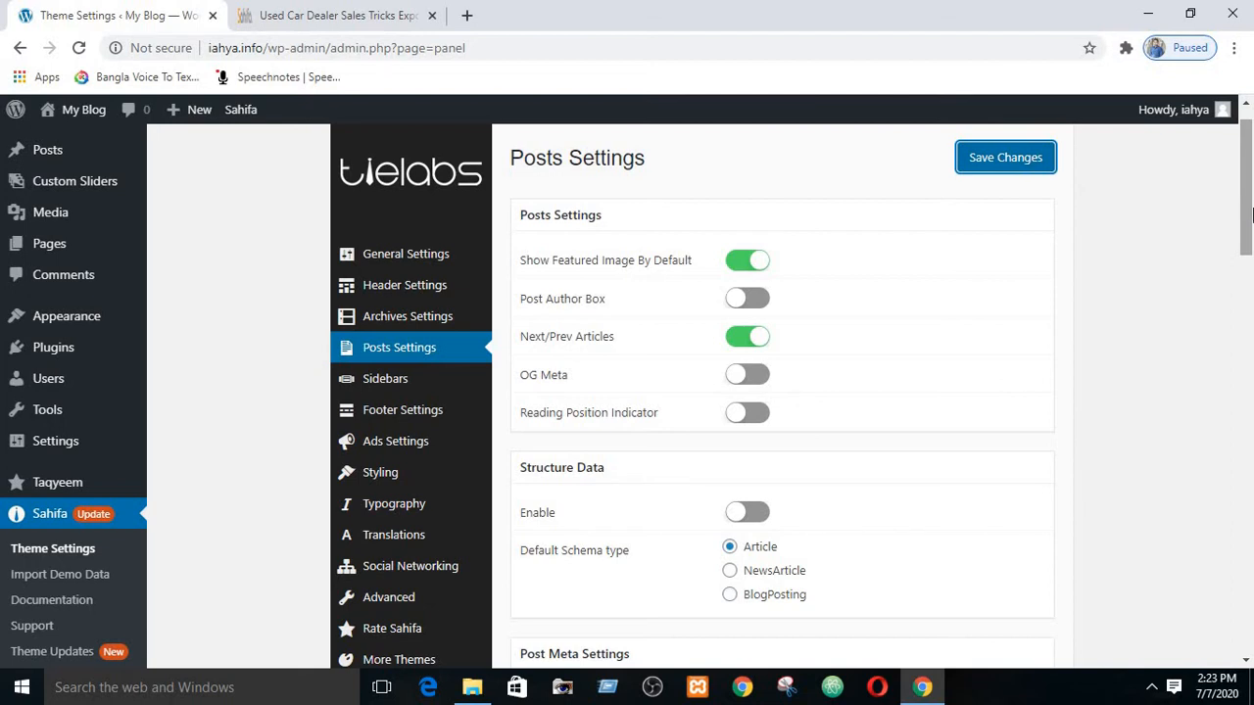
# Open the list of all users in a new tab and open the Author-role user's profile for editing
pyautogui.moveTo(93, 387)
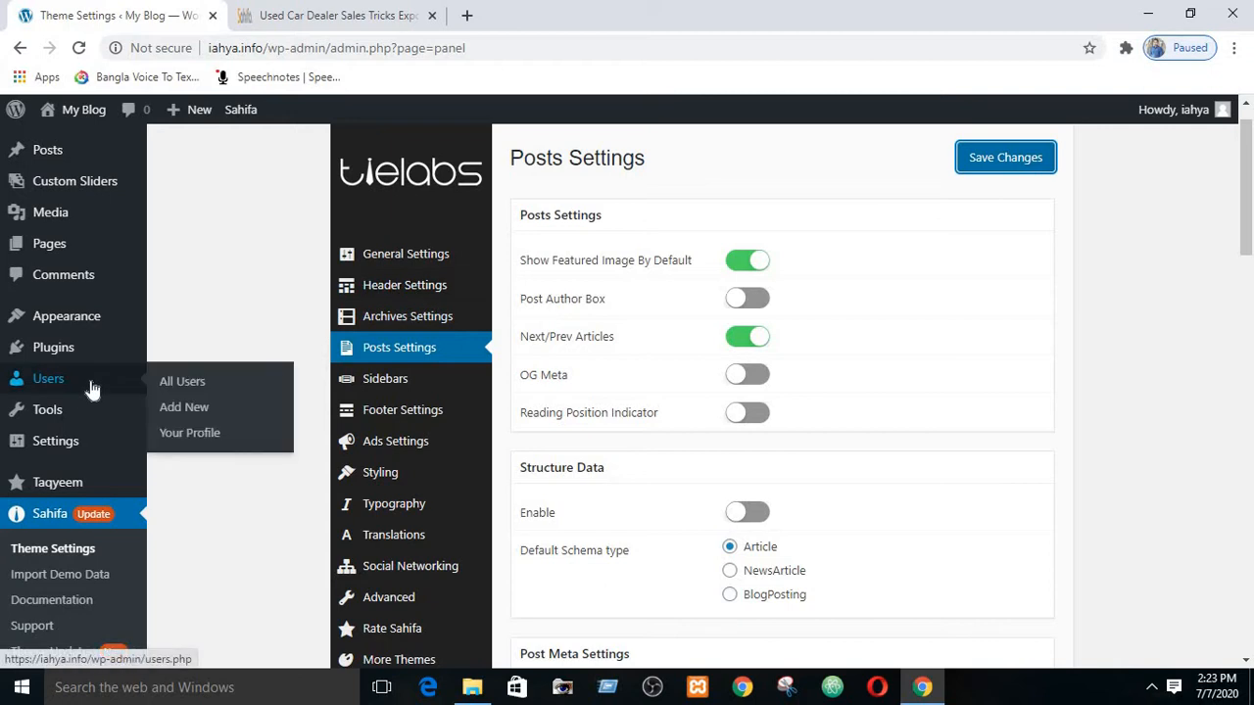
pyautogui.rightClick(186, 380)
pyautogui.click(211, 385)
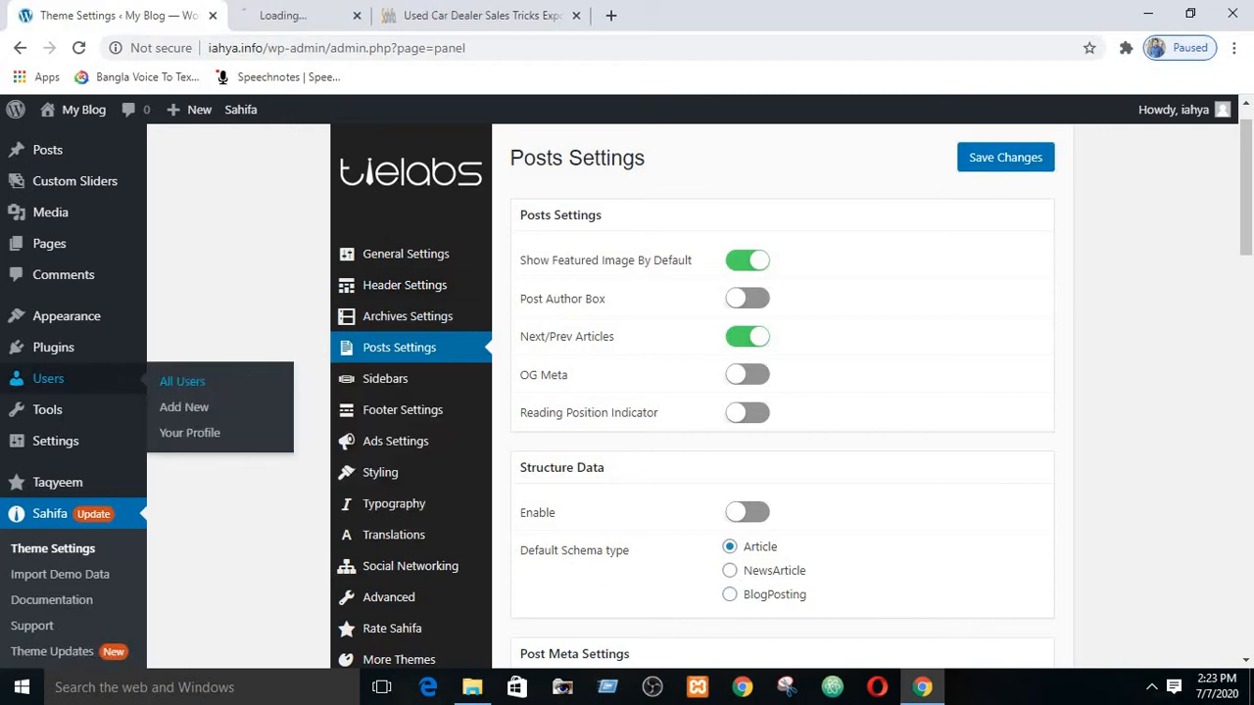
pyautogui.click(318, 12)
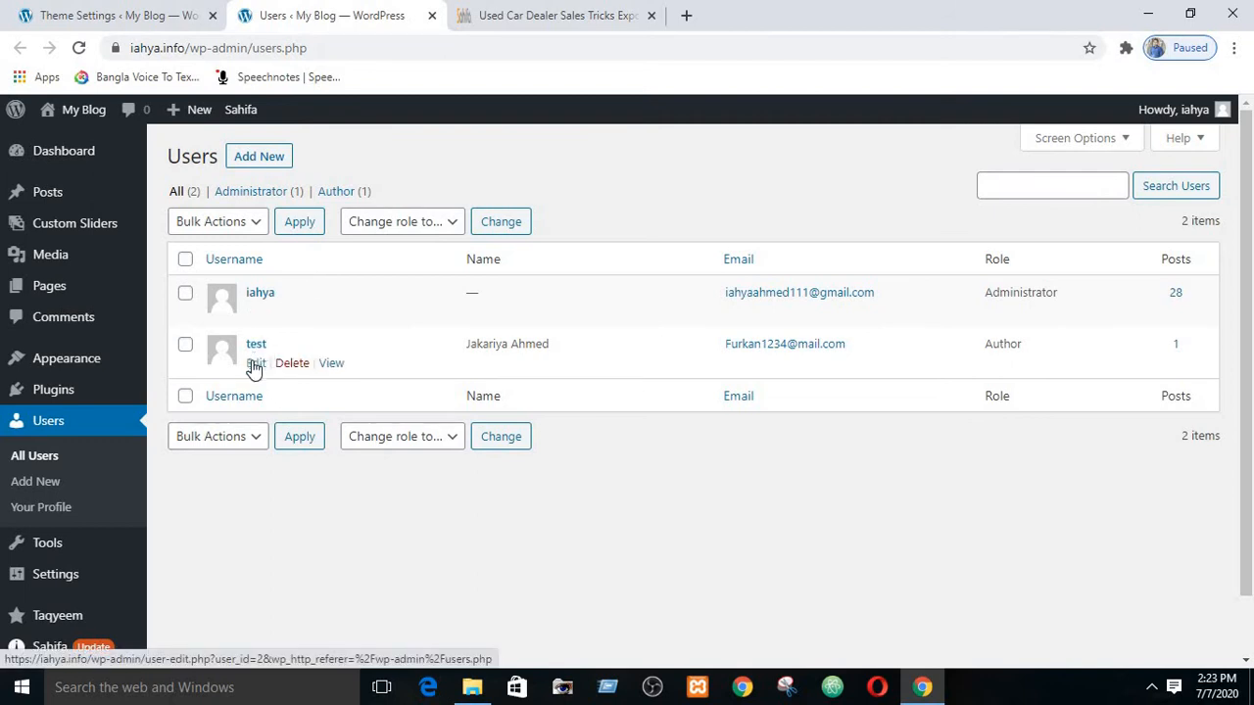
pyautogui.click(256, 364)
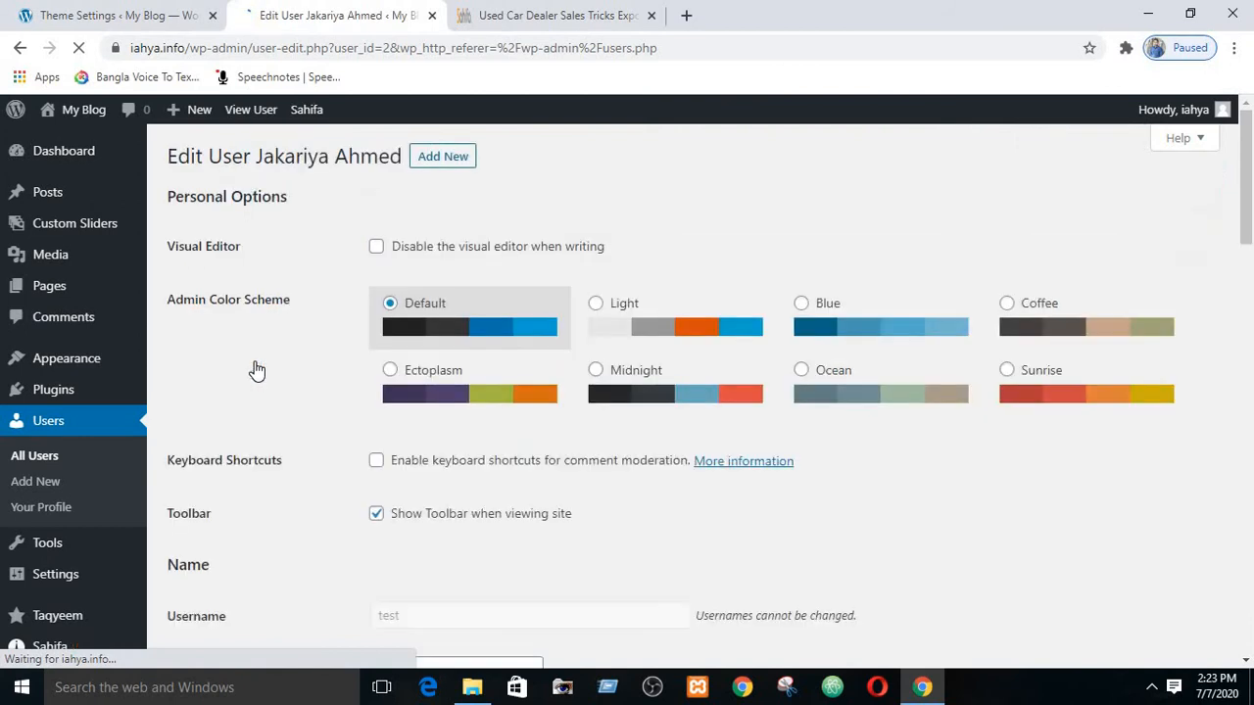
# Examine the profile's name, contact, Biographical Info and Profile Picture fields, continuing to the Cover Image section
pyautogui.scroll(-3, 354, 256)
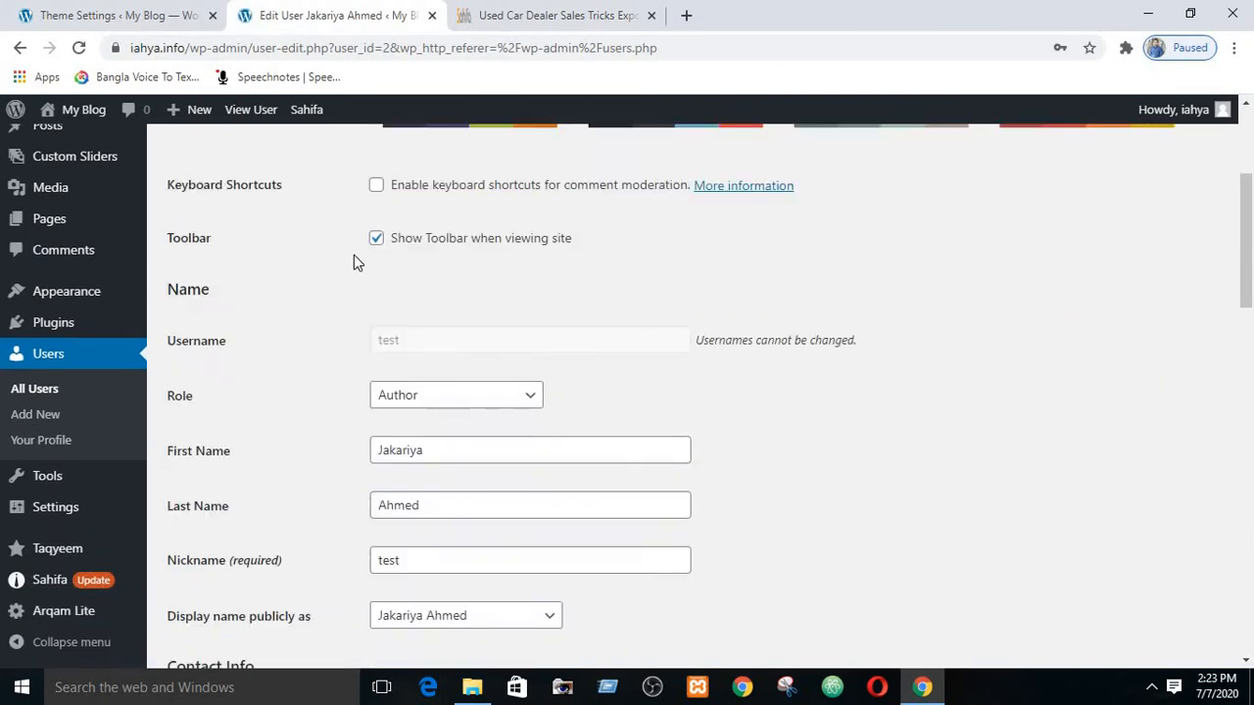
pyautogui.scroll(-3, 350, 304)
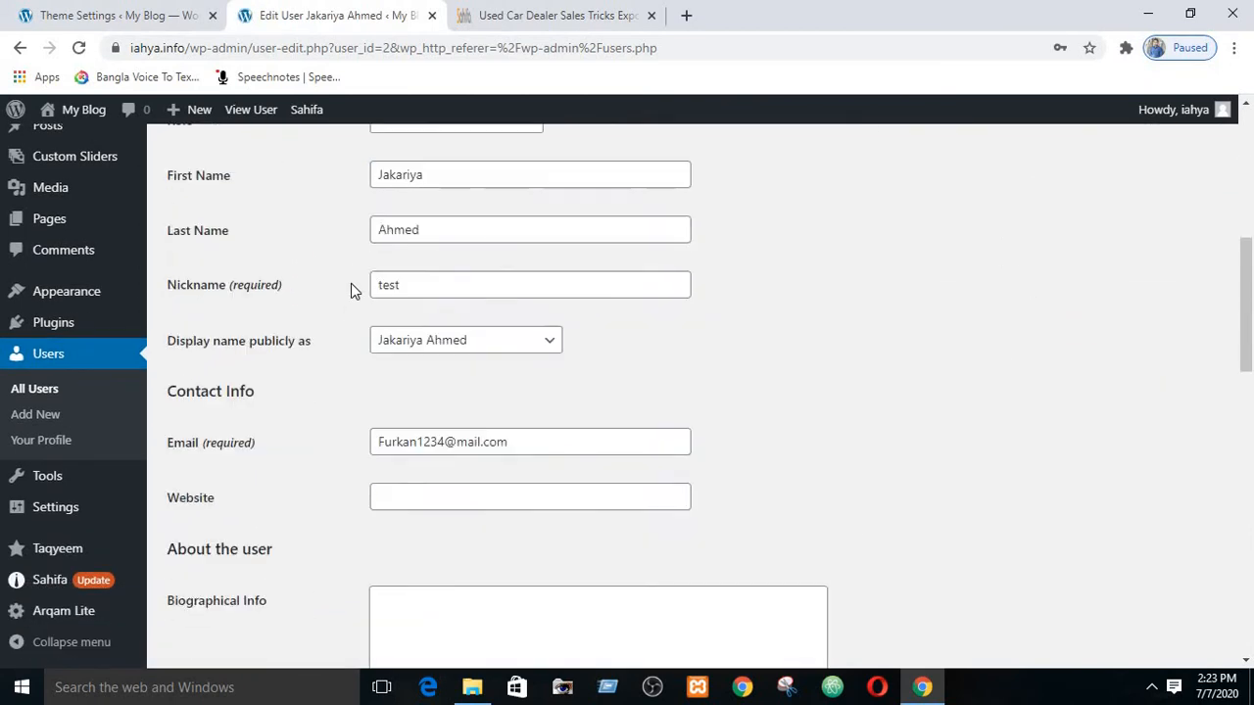
pyautogui.scroll(3, 1185, 187)
pyautogui.moveTo(1245, 202); pyautogui.dragTo(1246, 266)
pyautogui.scroll(-2, 1245, 269)
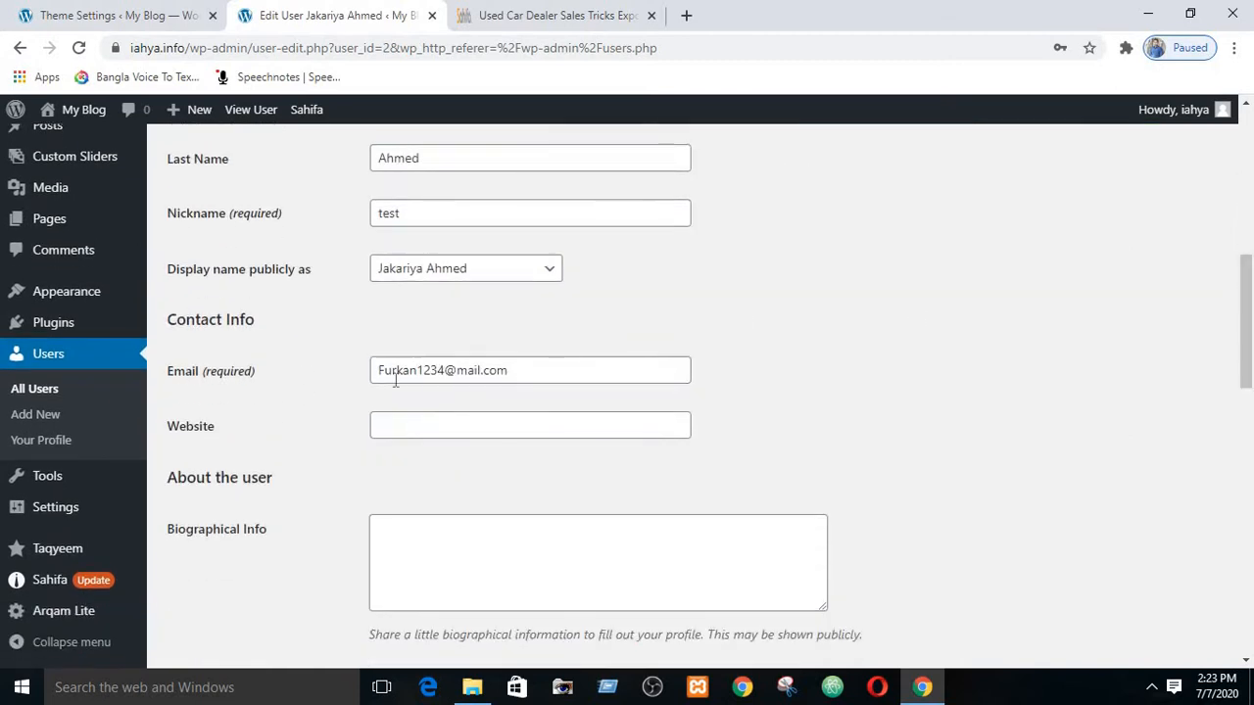
pyautogui.click(446, 542)
pyautogui.moveTo(1249, 271); pyautogui.dragTo(1249, 328)
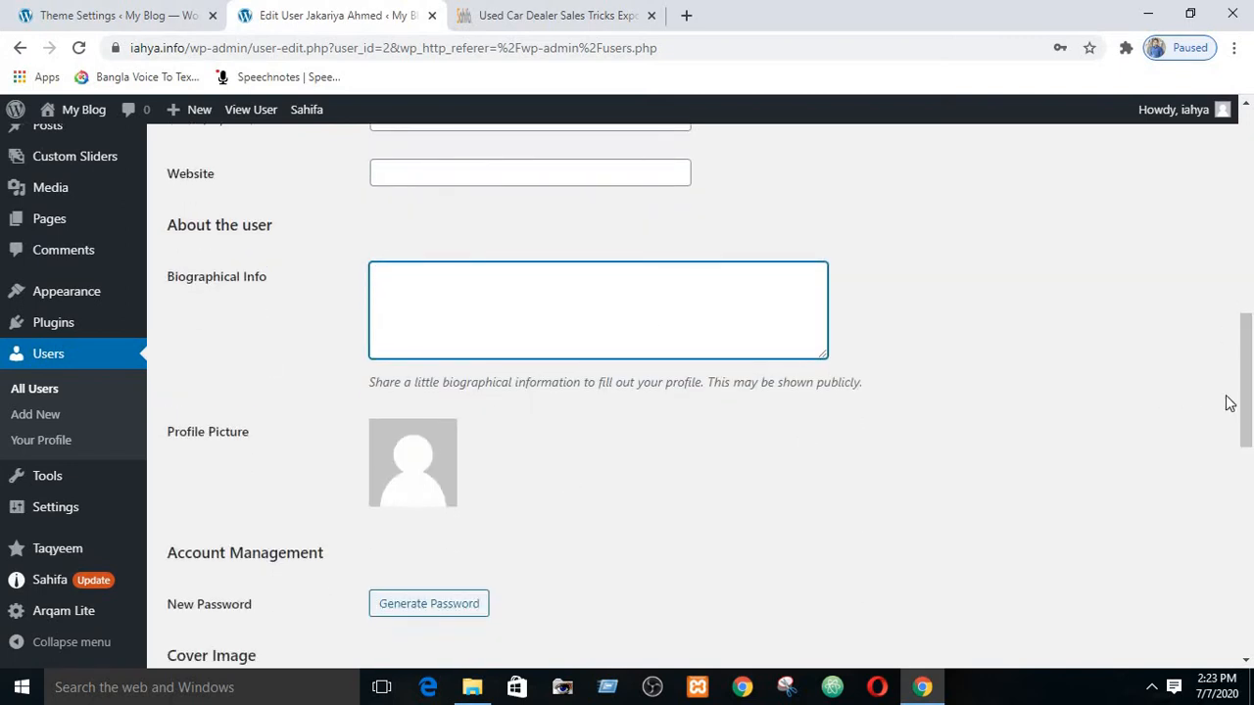
pyautogui.moveTo(1247, 399); pyautogui.dragTo(1250, 480)
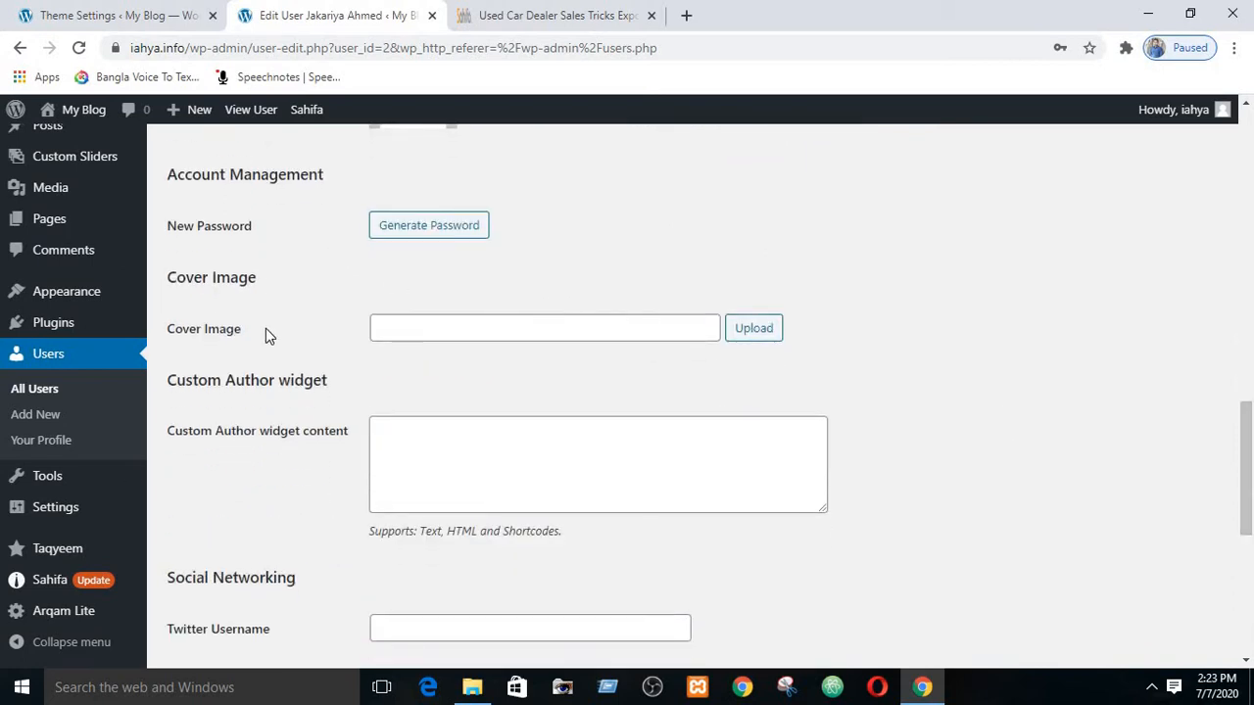
# View the cover image chooser without choosing an image, look over the social networking fields, and close the user profile
pyautogui.click(740, 330)
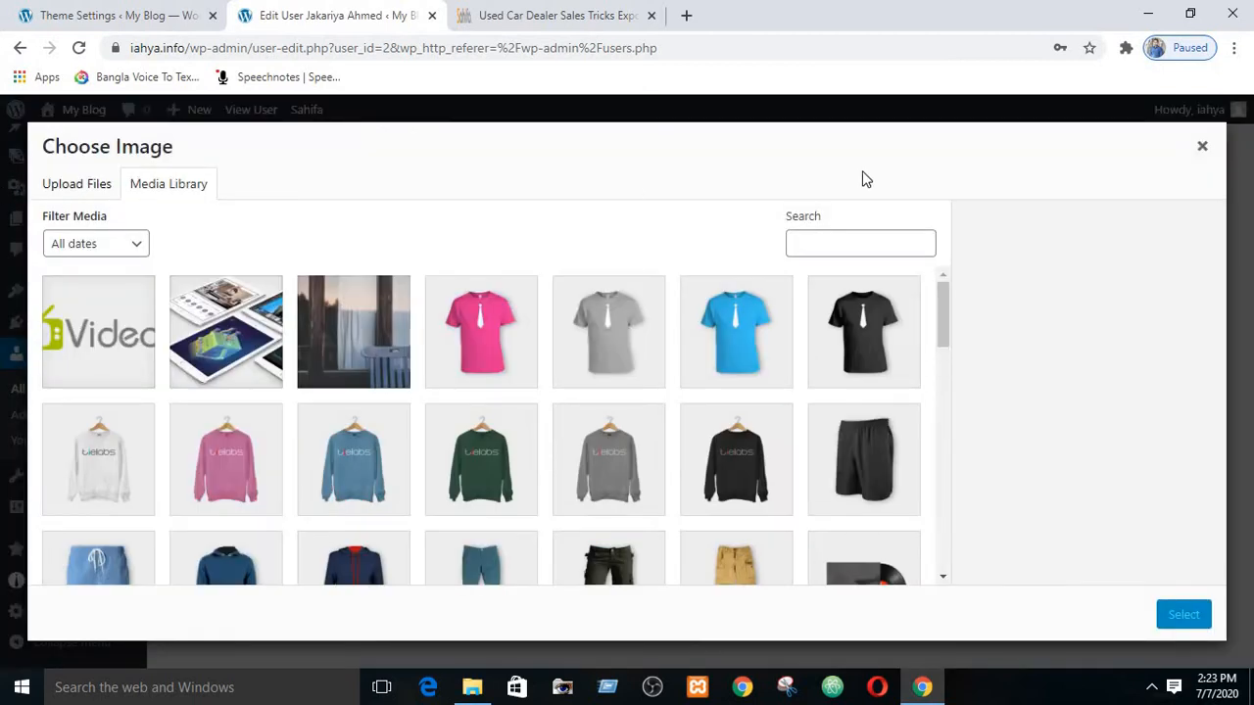
pyautogui.click(1202, 146)
pyautogui.scroll(-1, 509, 279)
pyautogui.scroll(-5, 291, 347)
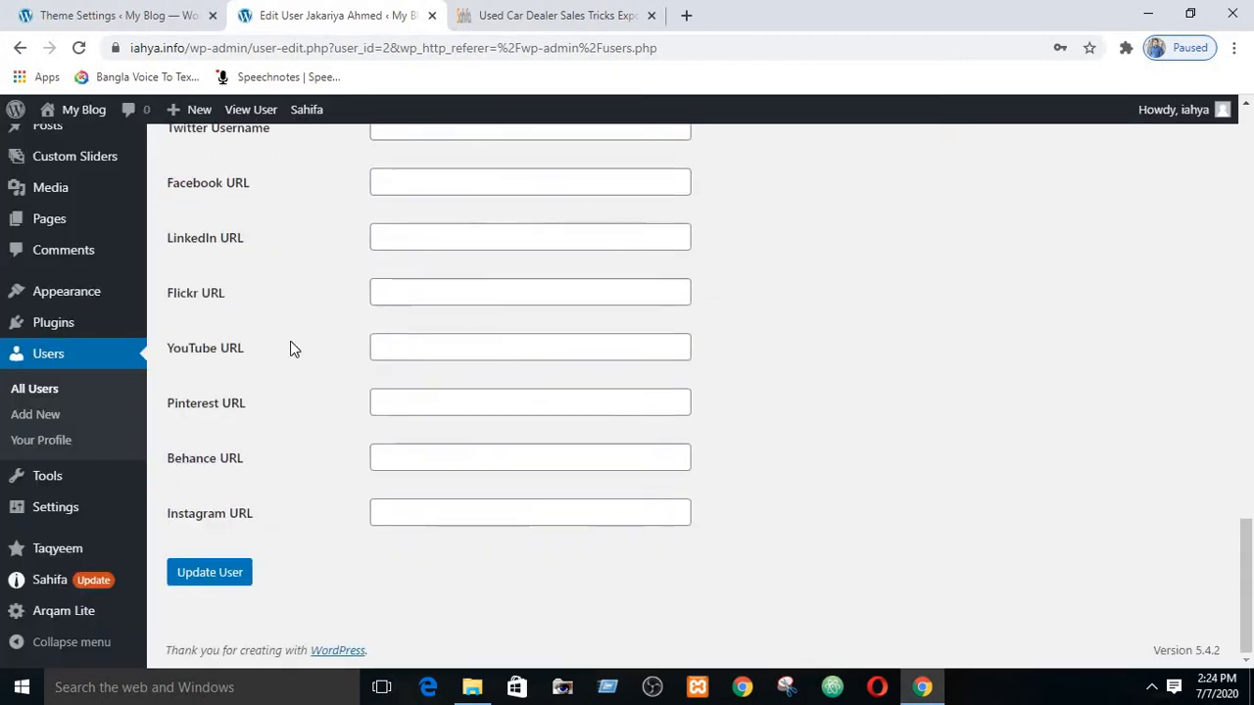
pyautogui.scroll(15, 303, 313)
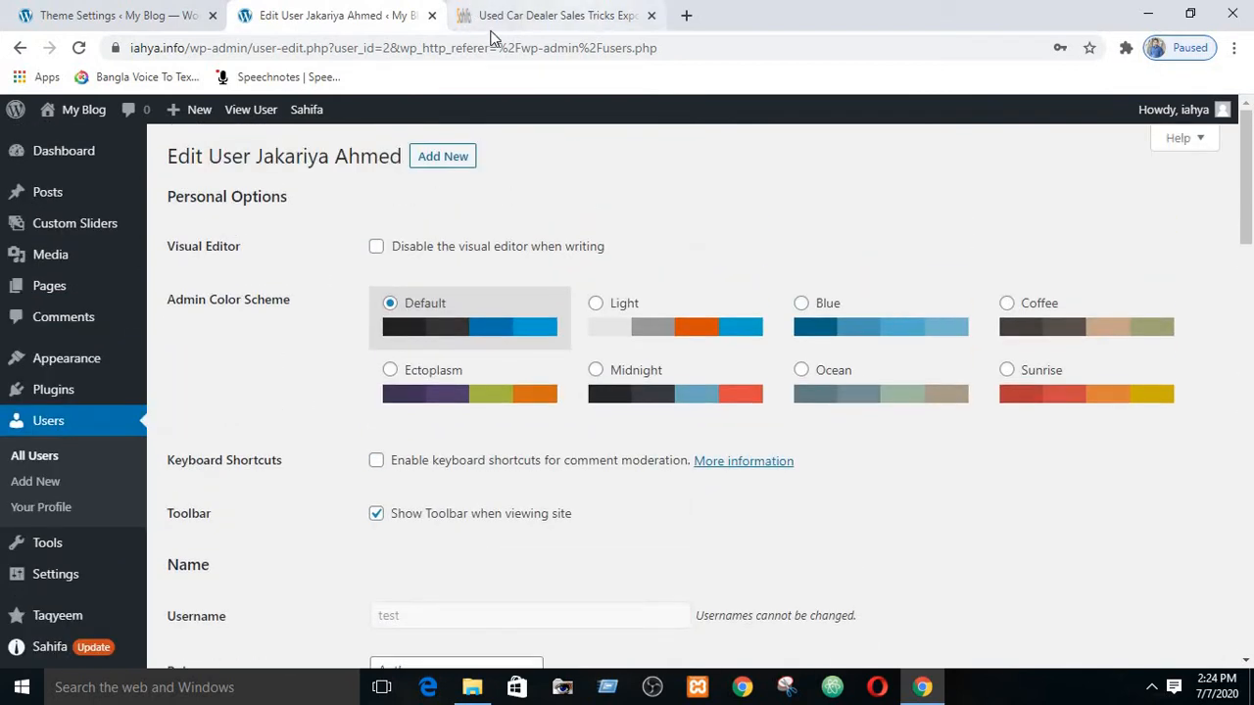
pyautogui.click(432, 16)
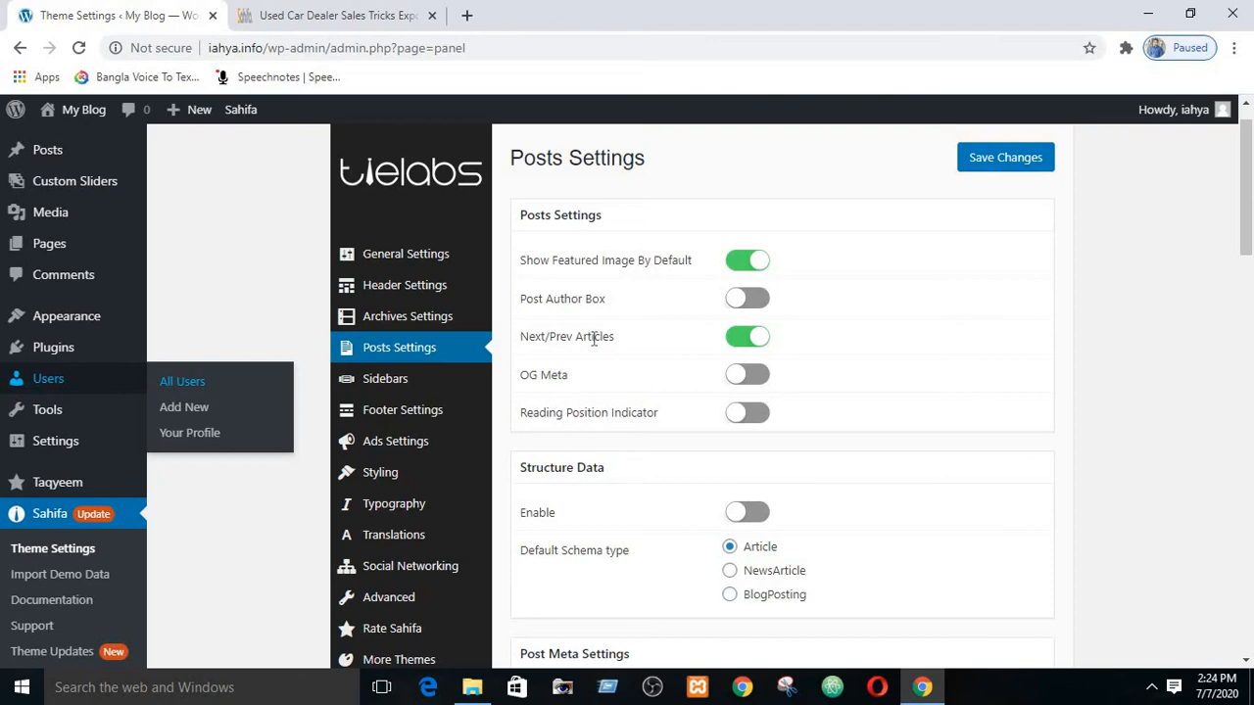
# Return to the "Used Car Dealer Sales Tricks Exposed" post, dismiss the Check Also box and examine the Previous and Next article links
pyautogui.click(314, 14)
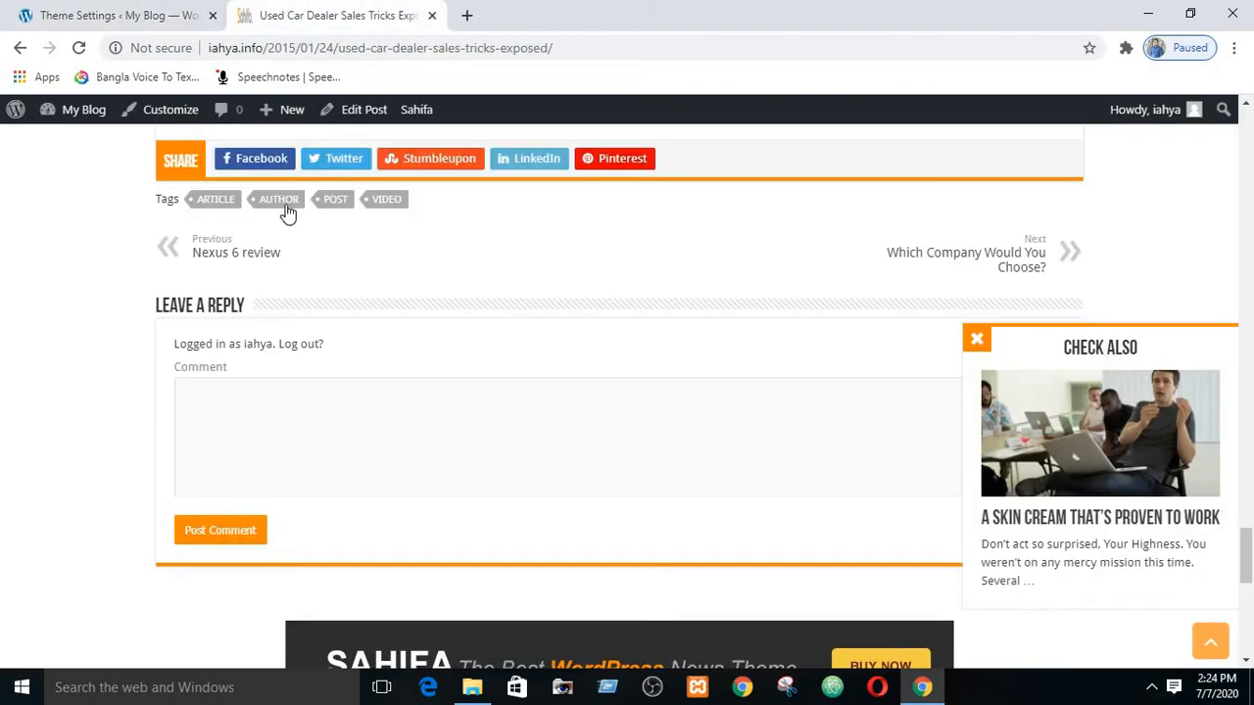
pyautogui.scroll(10, 267, 368)
pyautogui.scroll(10, 266, 366)
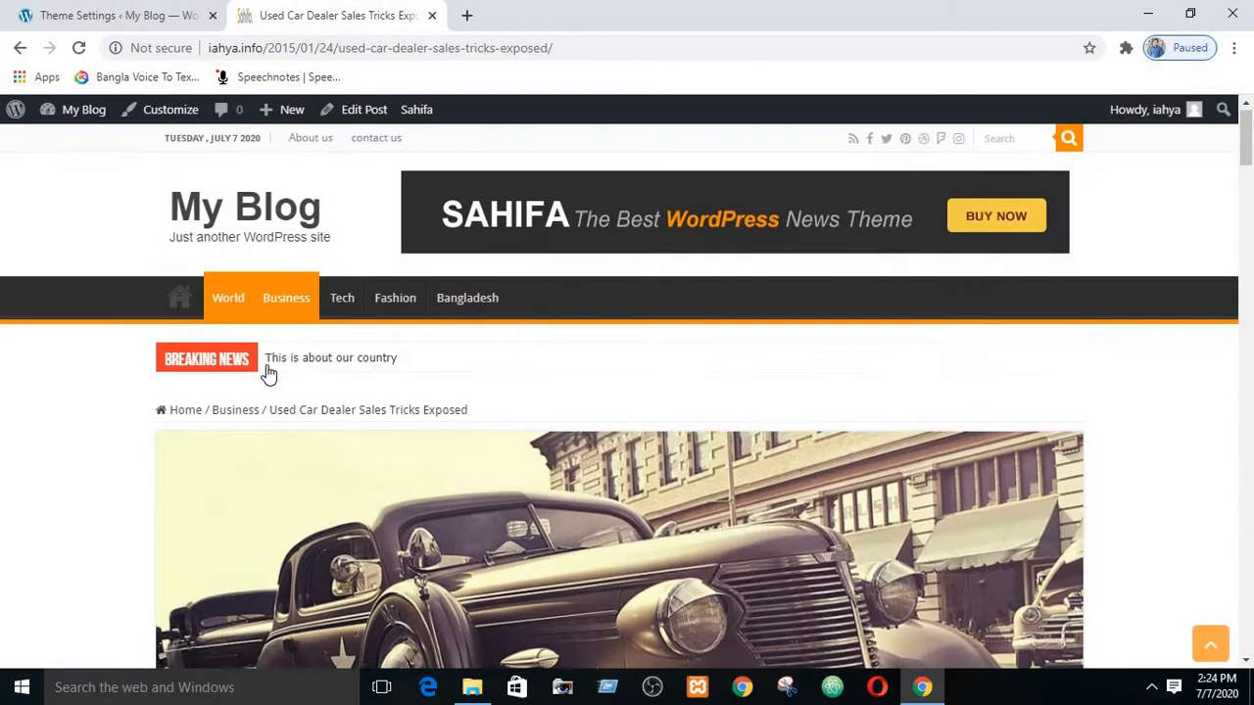
pyautogui.scroll(-20, 266, 367)
pyautogui.scroll(-5, 267, 369)
pyautogui.scroll(6, 266, 369)
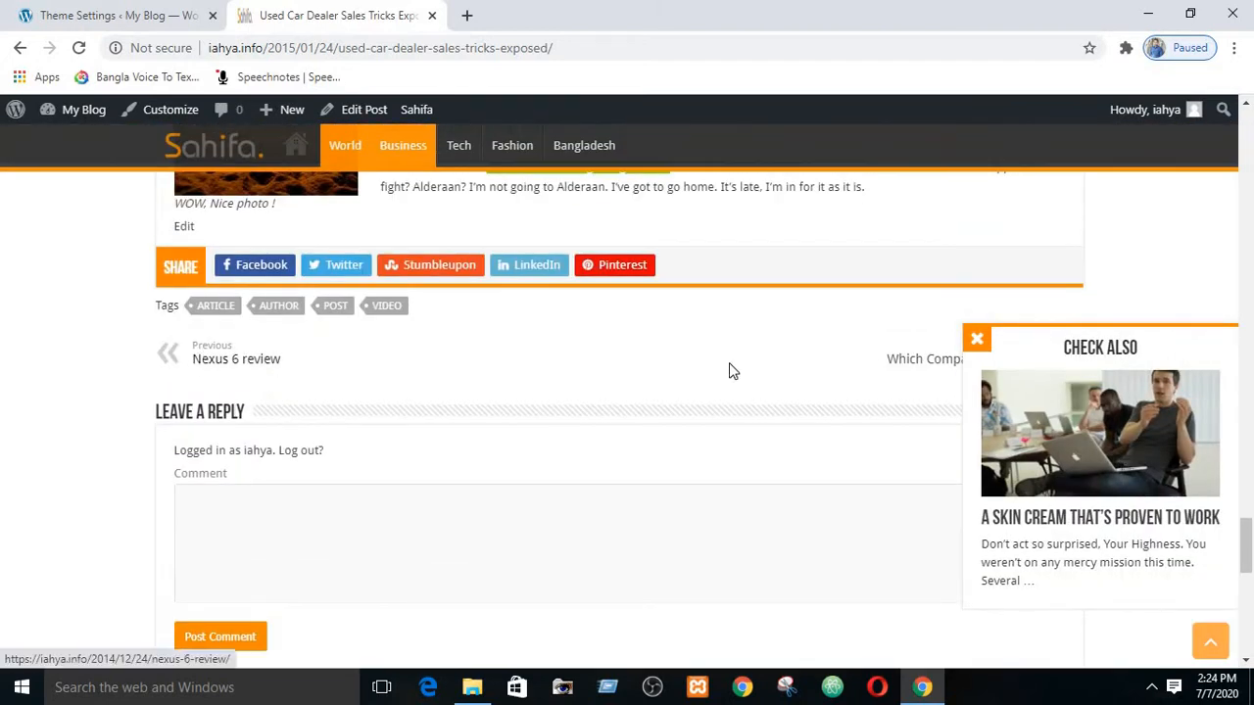
pyautogui.click(977, 339)
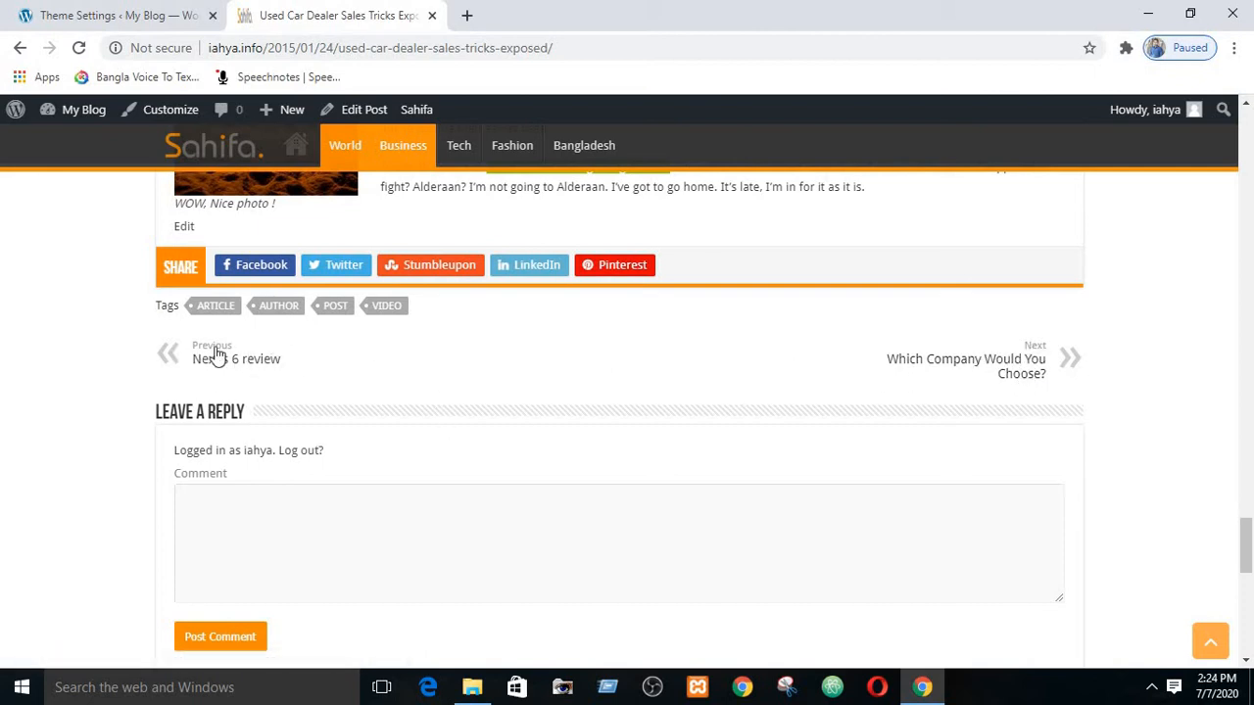
# Review the Next/Prev Articles and Structure Data options in the theme's Posts Settings and compare them with the open post
pyautogui.click(126, 12)
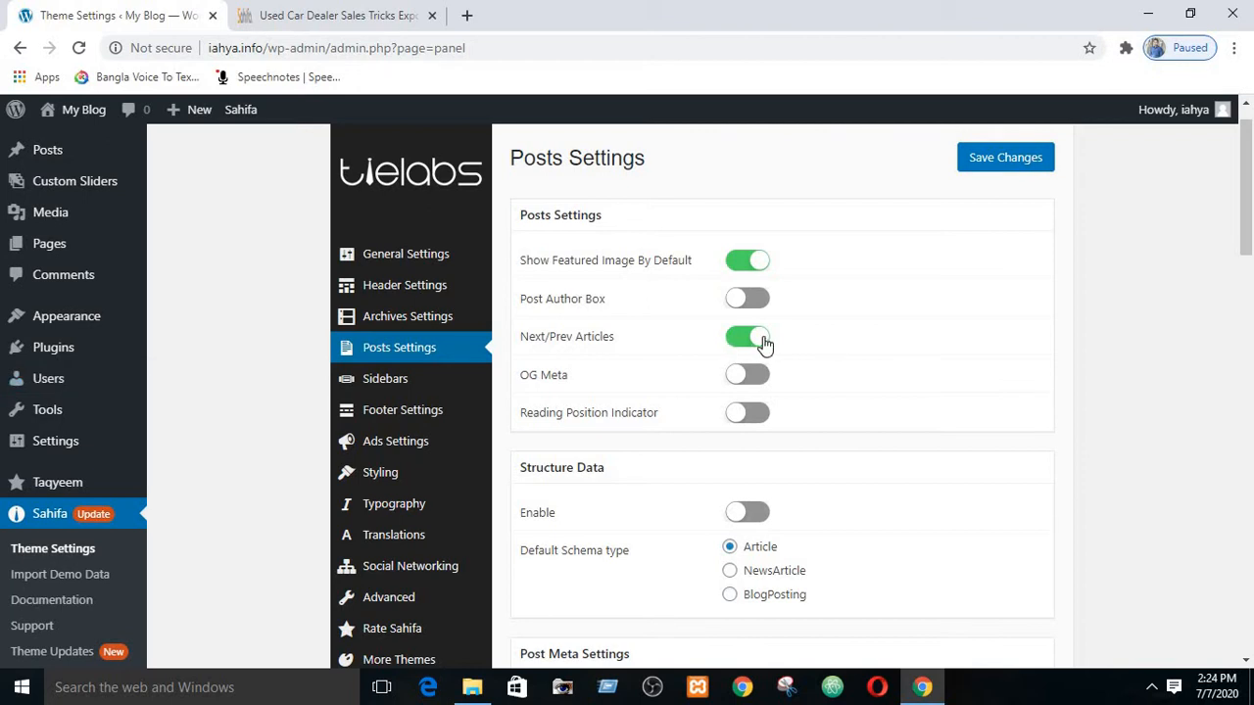
pyautogui.moveTo(1247, 201); pyautogui.dragTo(1249, 224)
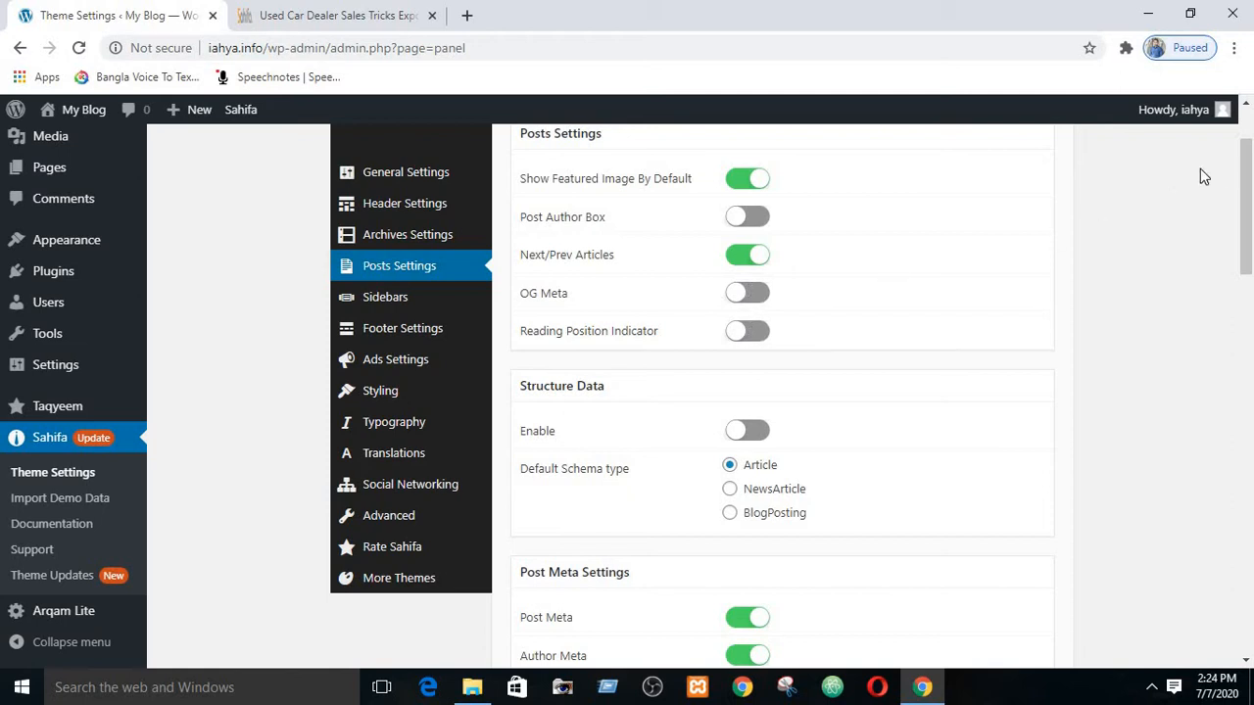
pyautogui.moveTo(1246, 178); pyautogui.dragTo(1244, 204)
pyautogui.click(324, 14)
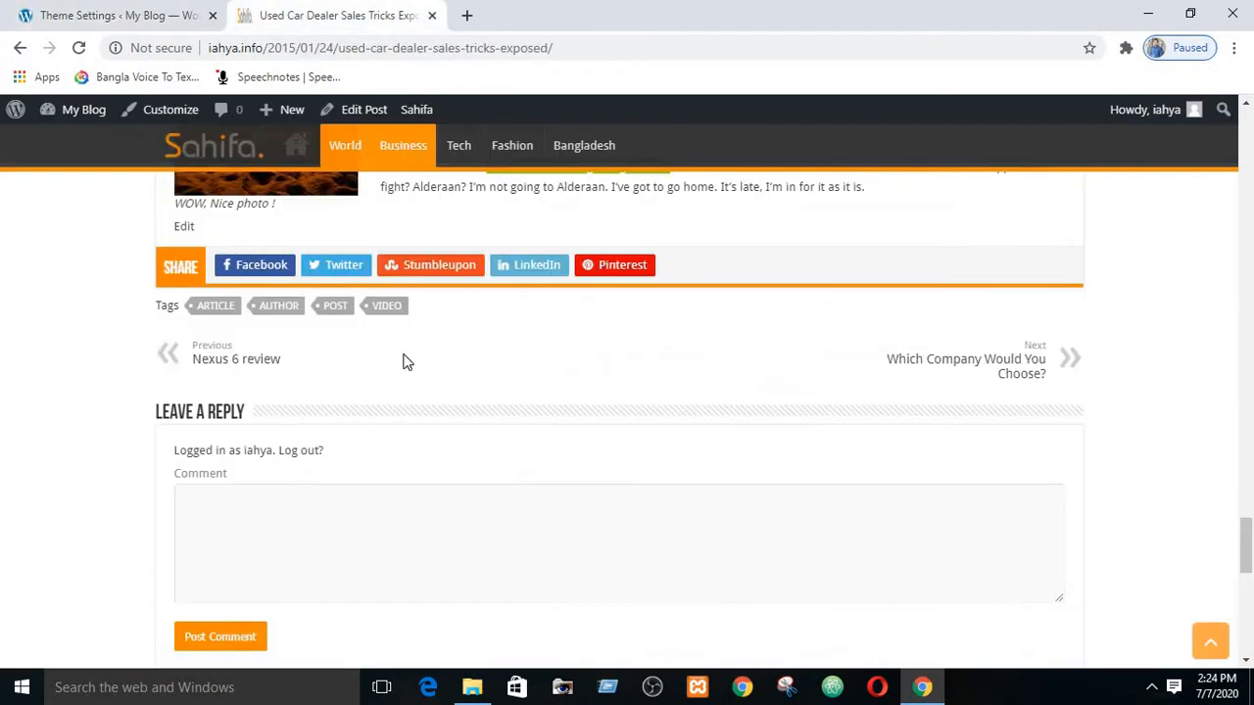
pyautogui.scroll(9, 408, 363)
pyautogui.scroll(-3, 441, 461)
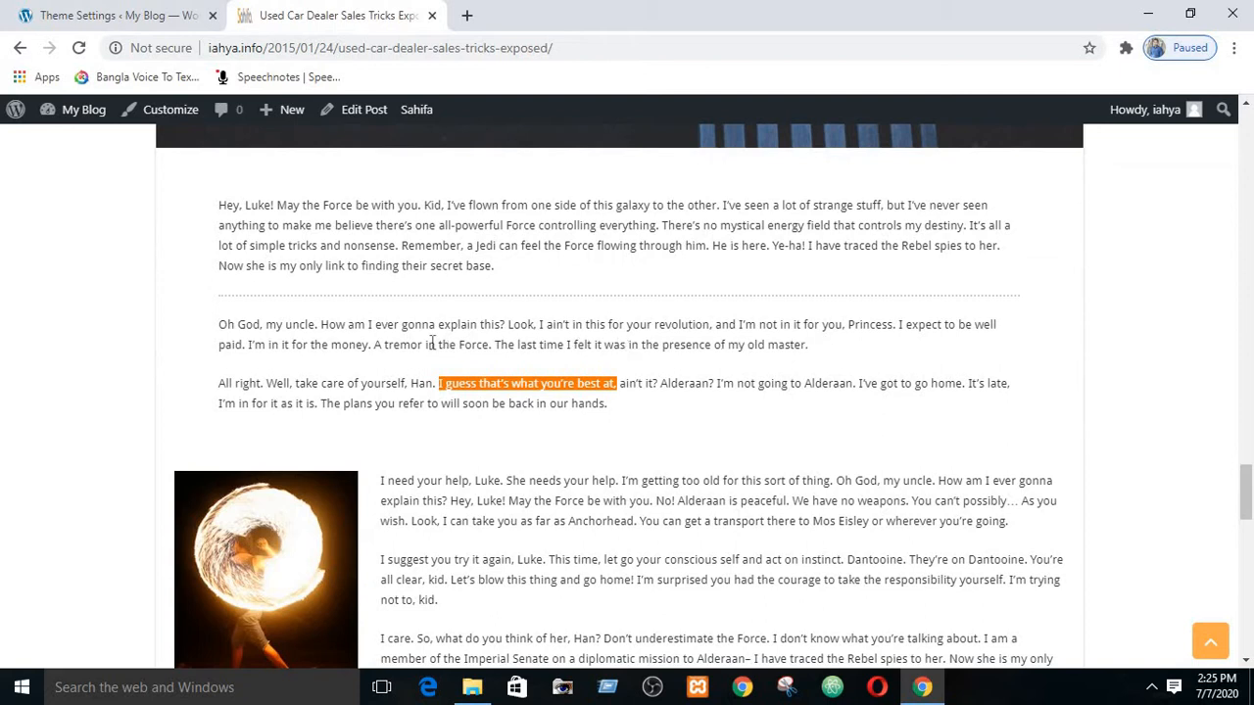
pyautogui.click(108, 15)
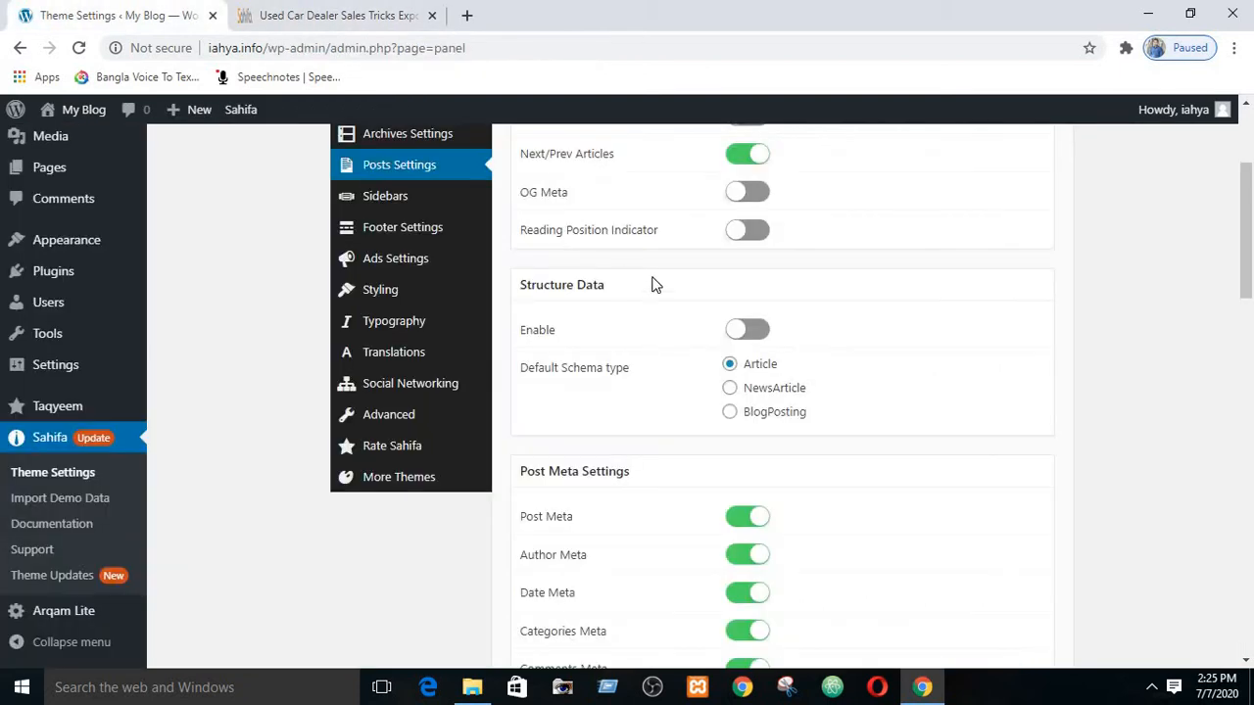
pyautogui.moveTo(1252, 200); pyautogui.dragTo(1252, 227)
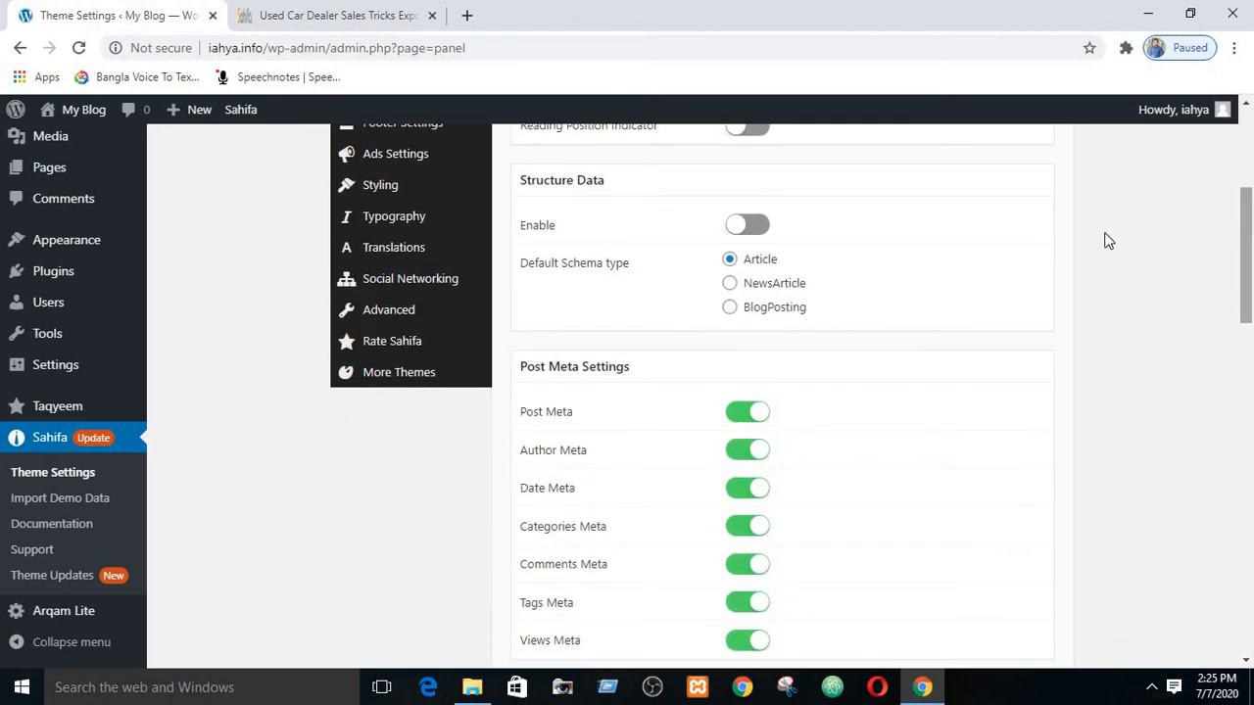
# Look through the "Used Car Dealer Sales Tricks Exposed" post from its header to the comment area with Structure Data disabled
pyautogui.click(317, 12)
pyautogui.scroll(-10, 474, 401)
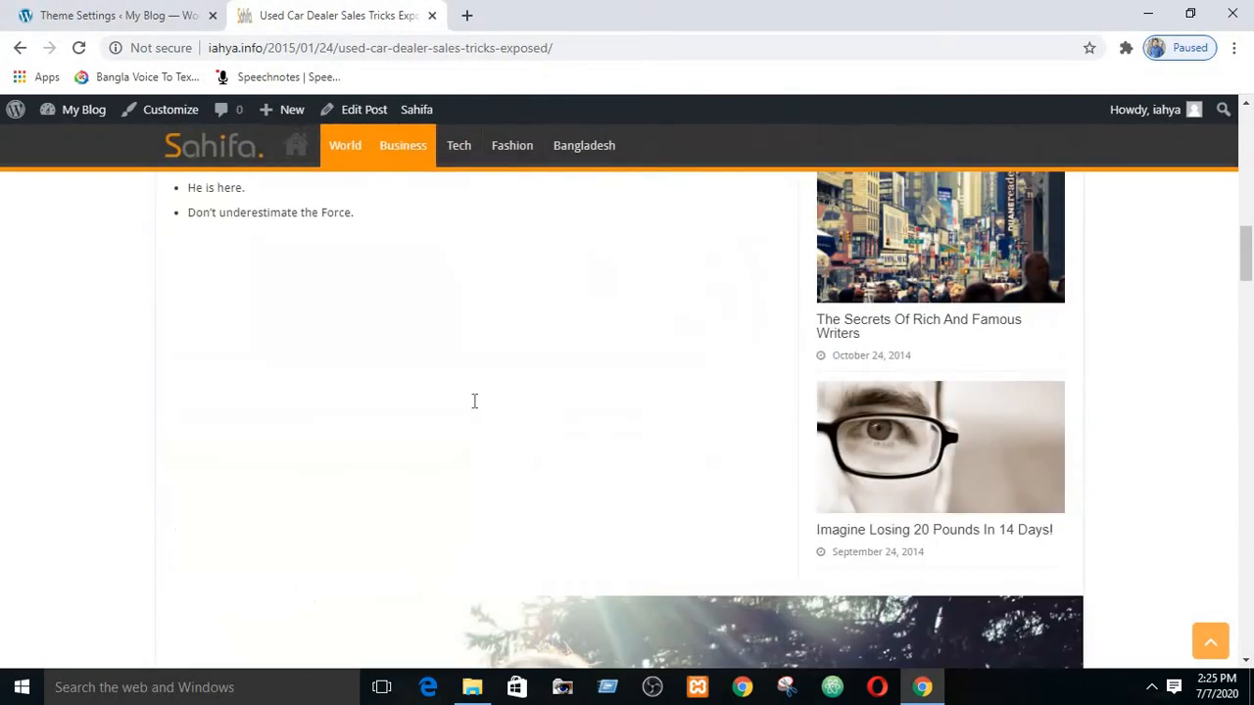
pyautogui.scroll(10, 474, 401)
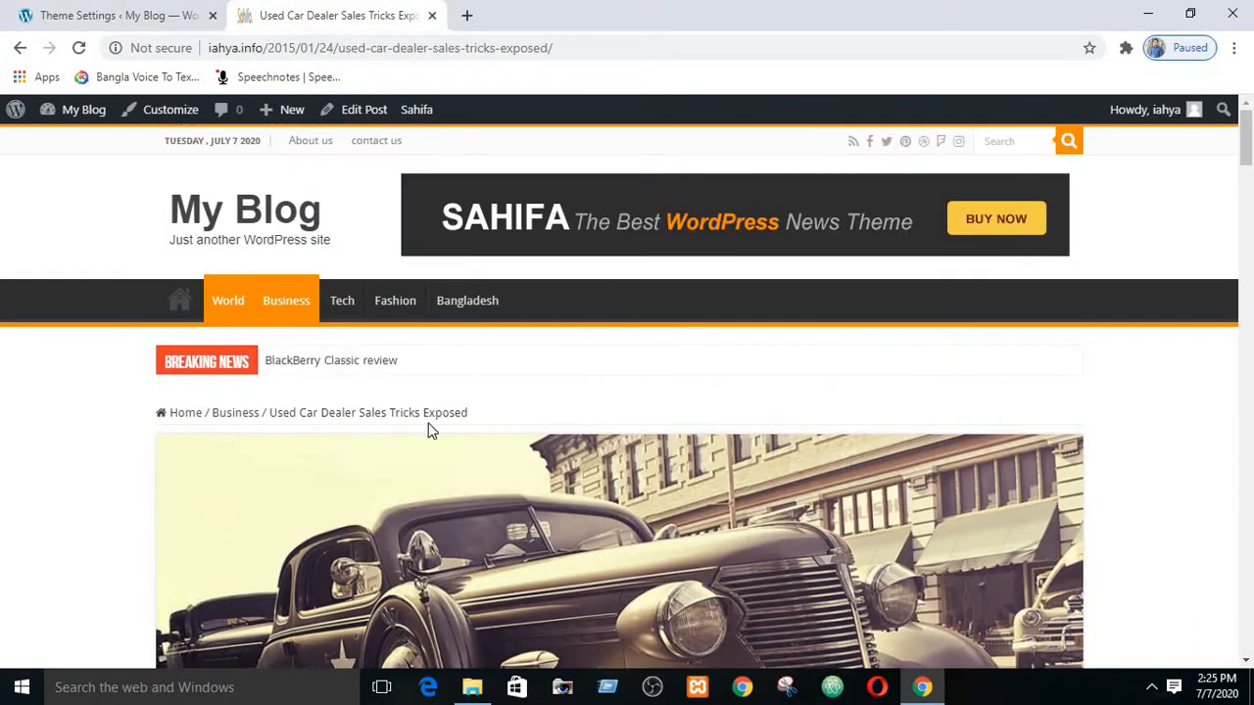
pyautogui.scroll(-15, 330, 398)
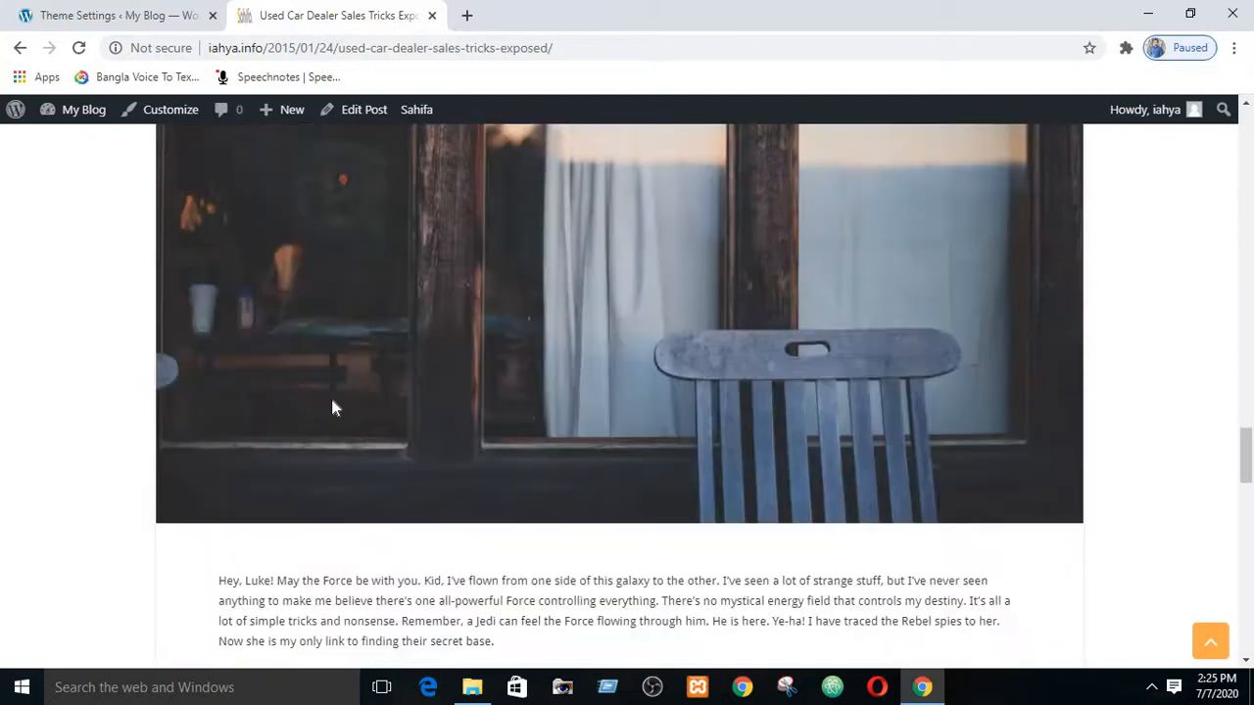
pyautogui.scroll(-15, 331, 408)
pyautogui.scroll(12, 350, 322)
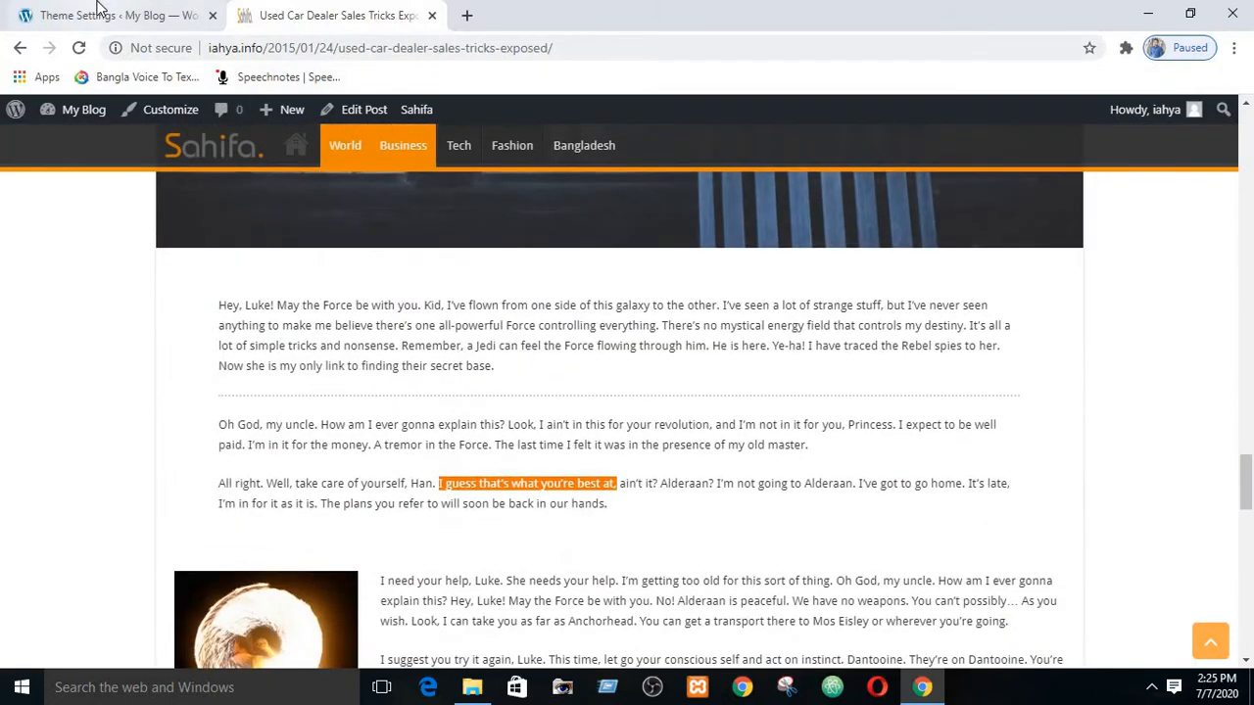
# Enable Structure Data in the Posts Settings and save the changes
pyautogui.click(98, 7)
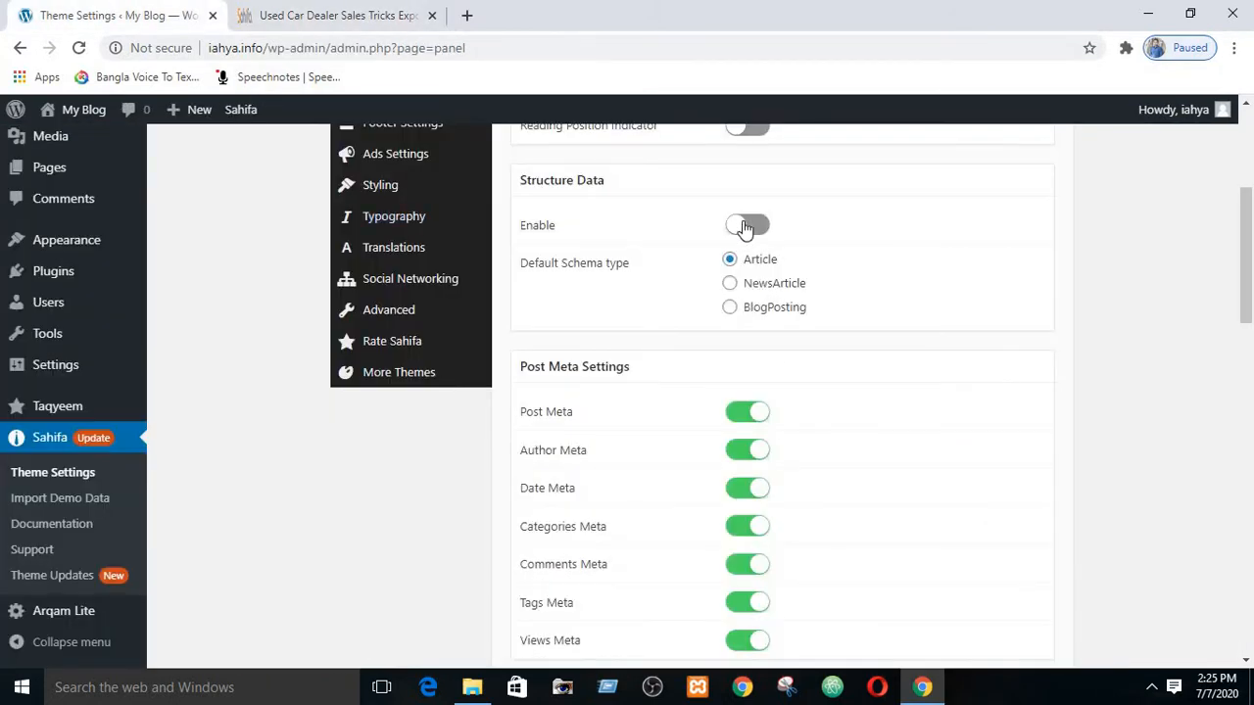
pyautogui.click(751, 230)
pyautogui.scroll(3, 863, 292)
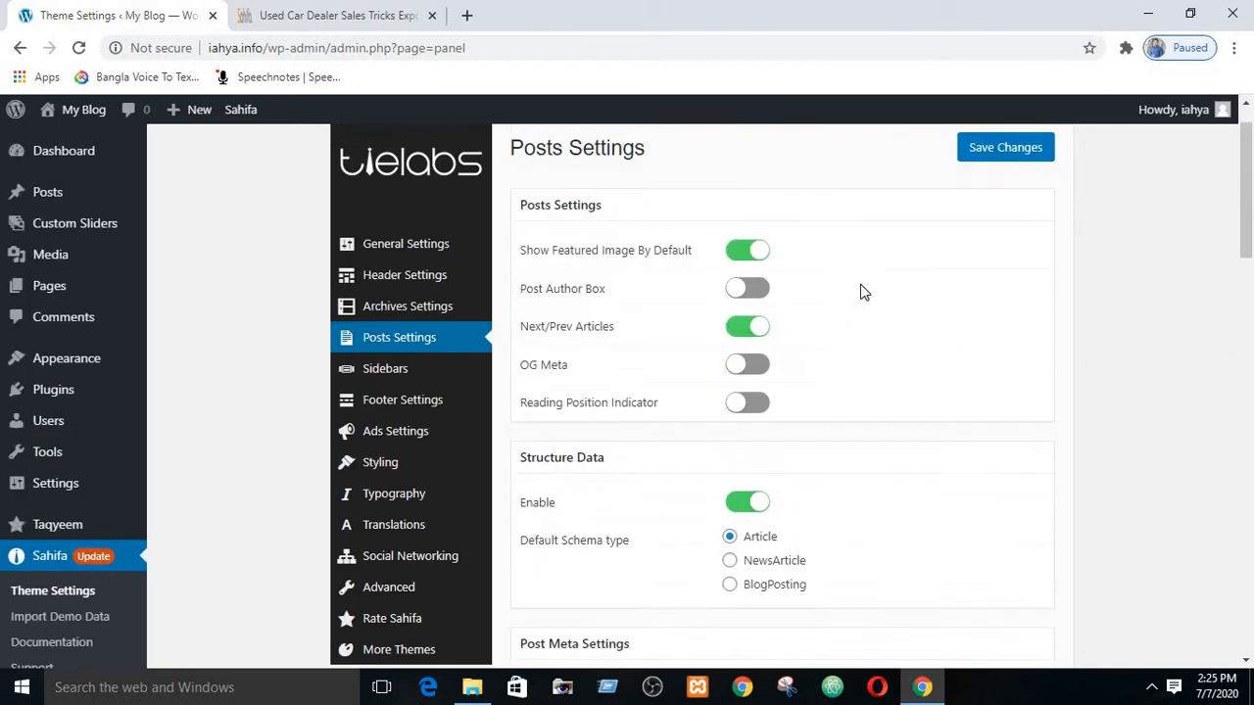
pyautogui.click(1036, 200)
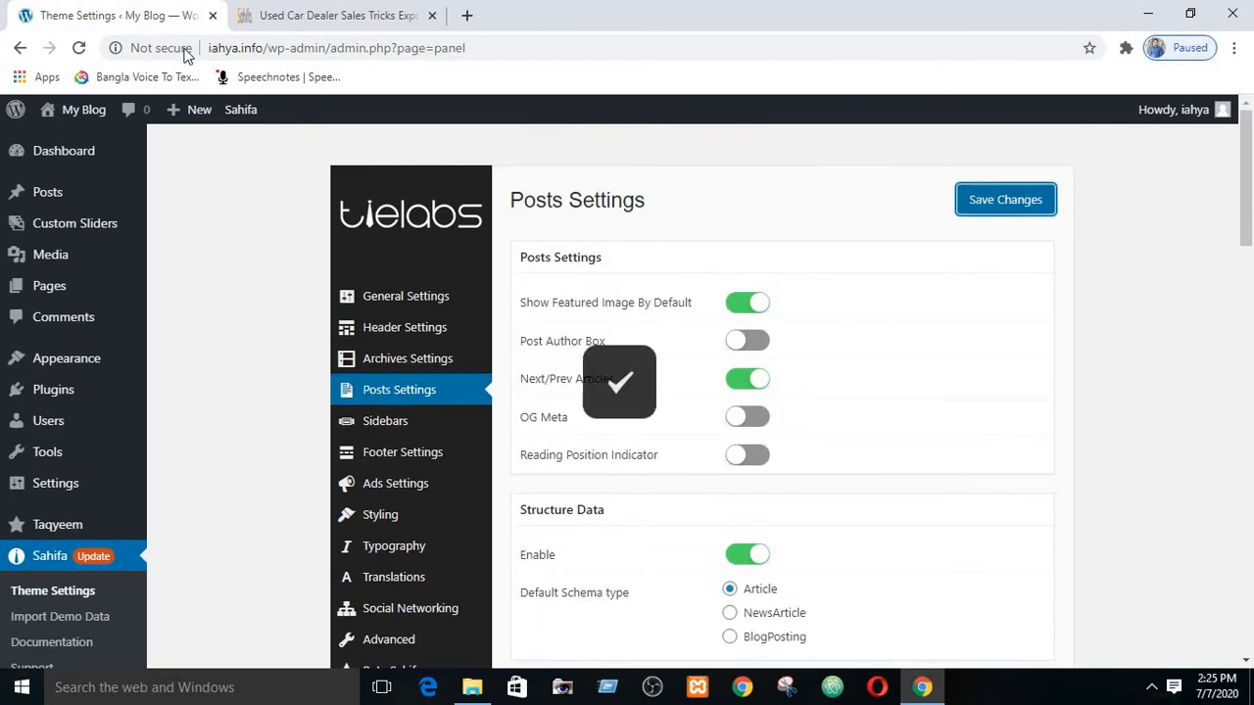
# Reload the "Used Car Dealer Sales Tricks Exposed" post and examine its content and footer for effects of the Structure Data setting
pyautogui.click(293, 22)
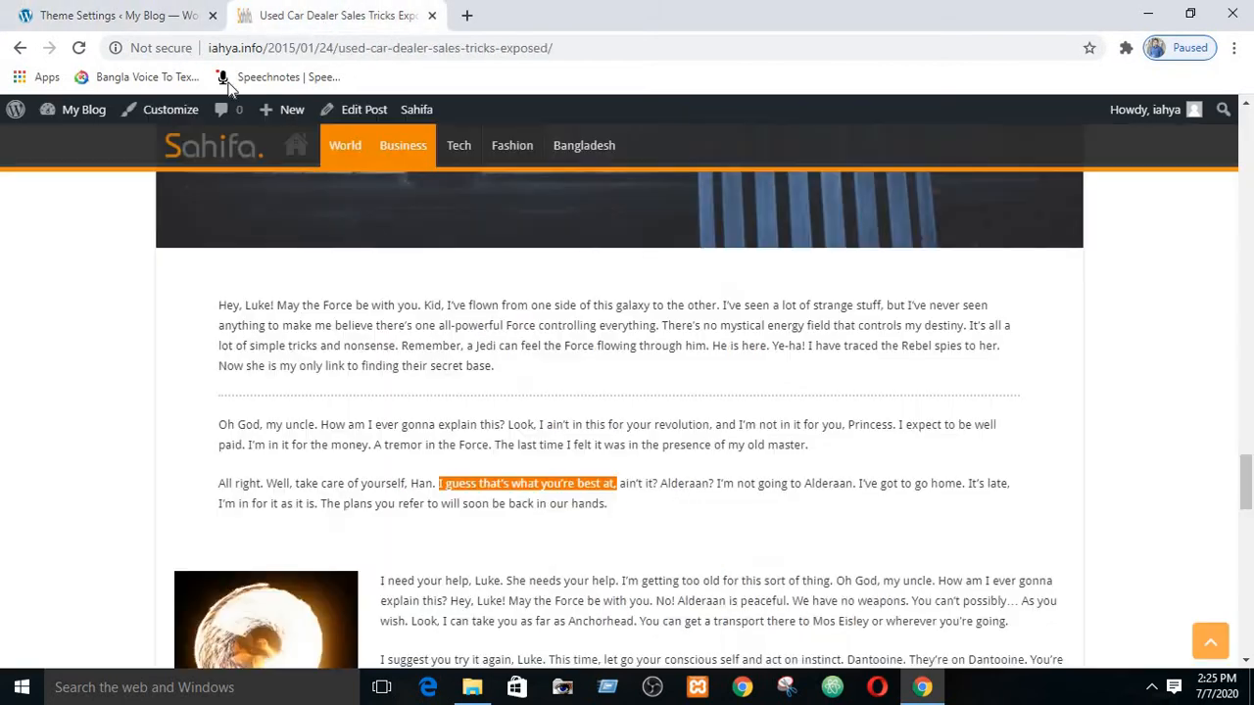
pyautogui.click(80, 48)
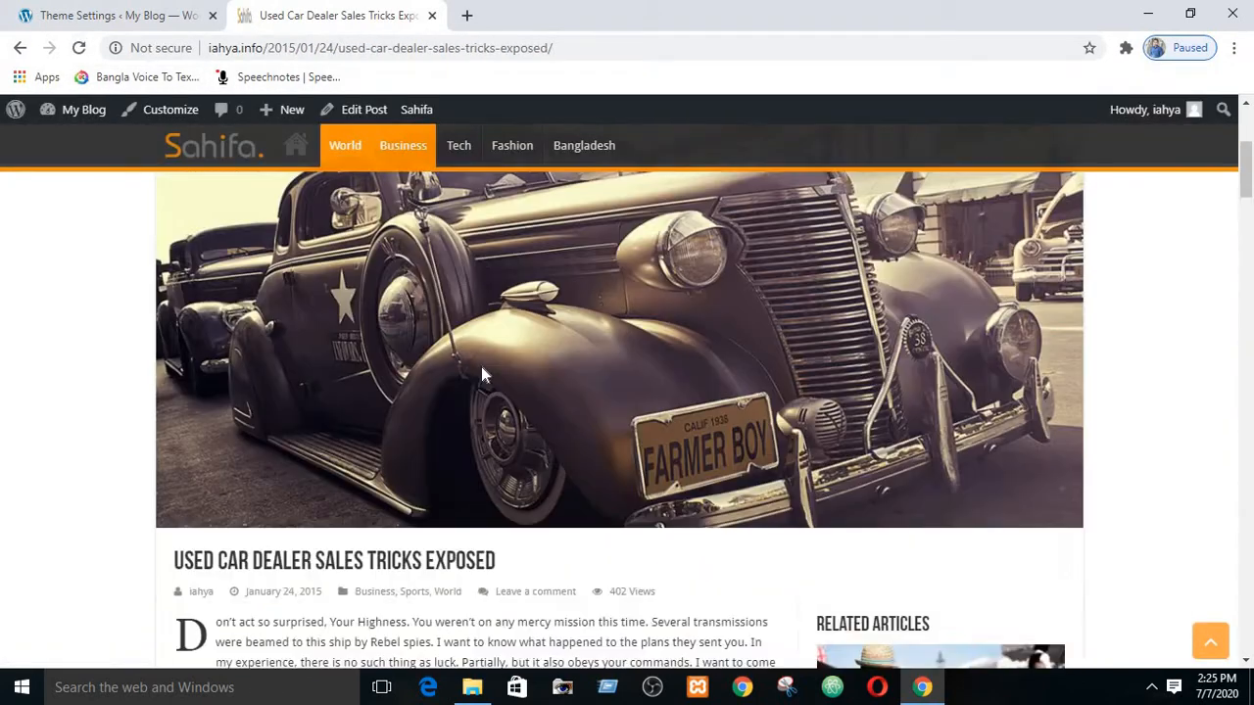
pyautogui.scroll(-15, 485, 368)
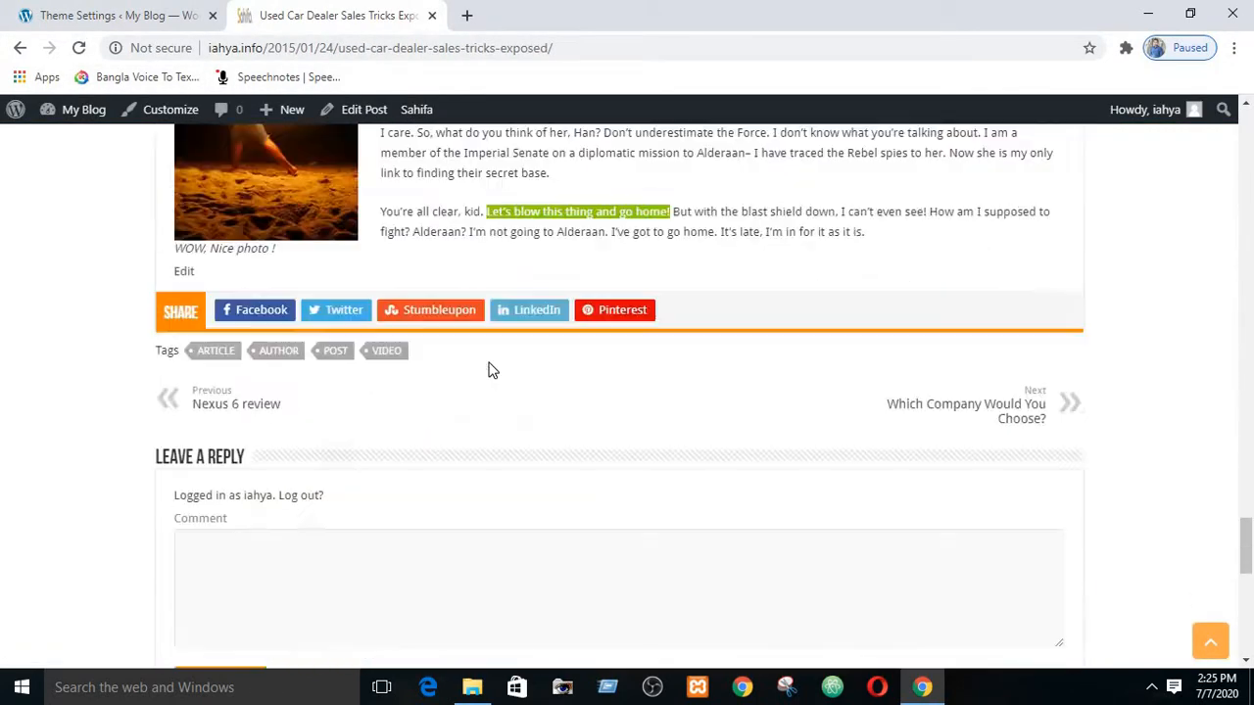
pyautogui.scroll(-5, 491, 368)
pyautogui.scroll(12, 490, 365)
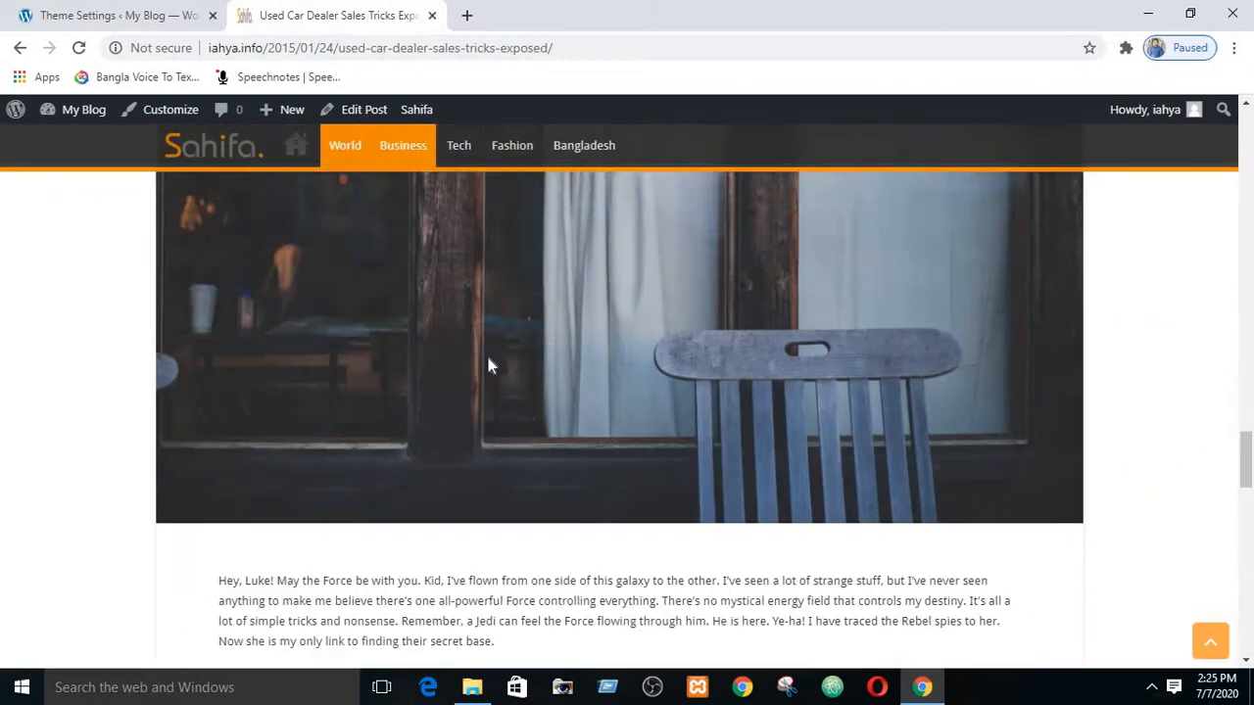
pyautogui.scroll(-15, 491, 365)
pyautogui.scroll(2, 500, 368)
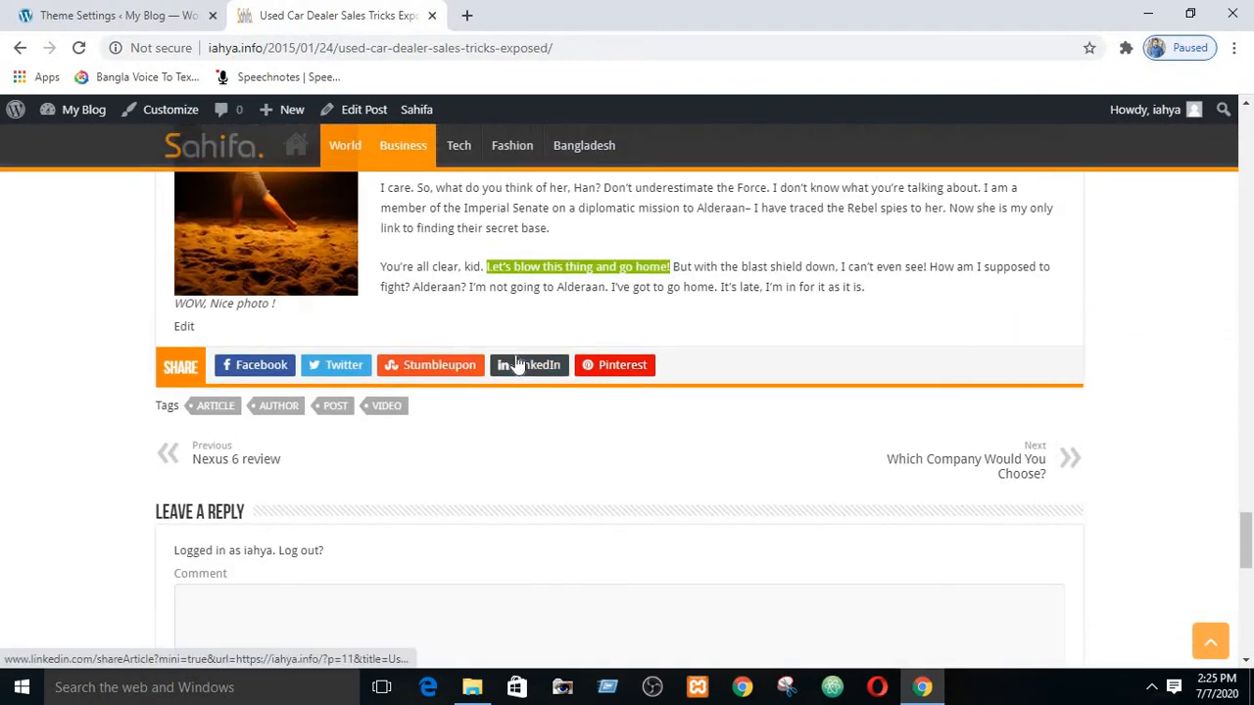
# Check the Default Schema type options under Structure Data against the post's content once more
pyautogui.click(88, 7)
pyautogui.scroll(-3, 702, 441)
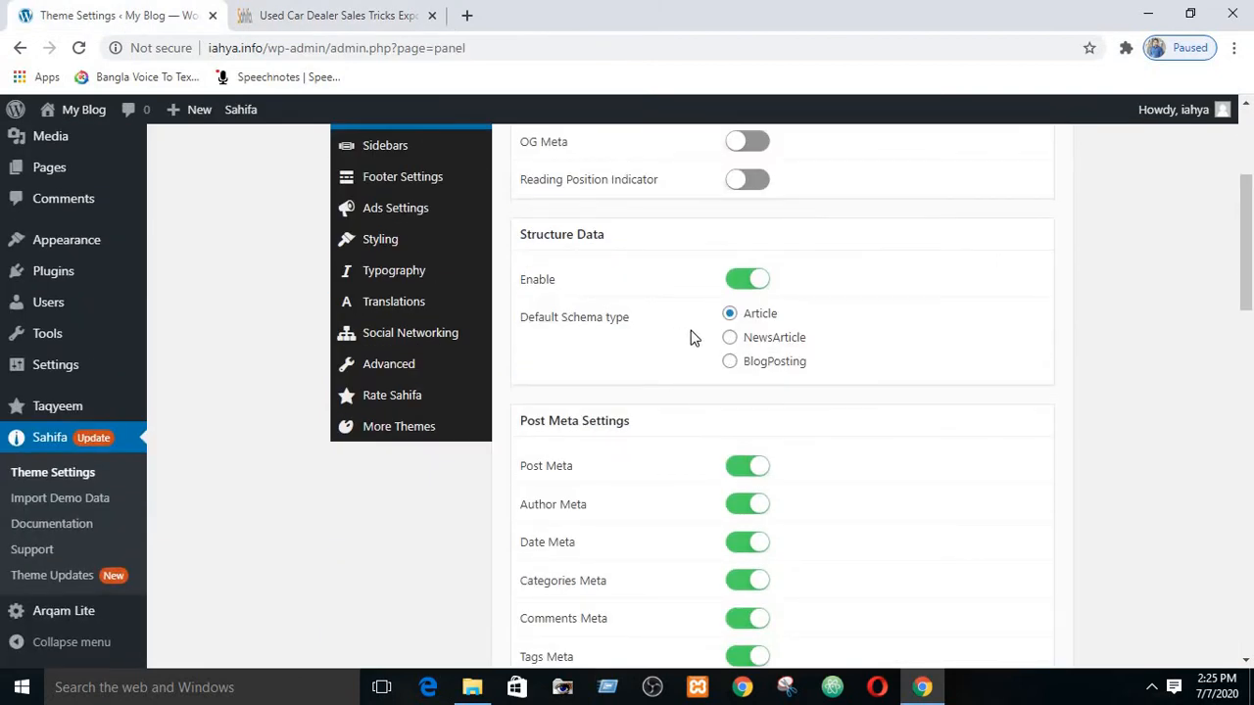
pyautogui.click(356, 20)
pyautogui.scroll(5, 383, 457)
pyautogui.click(88, 12)
pyautogui.click(294, 16)
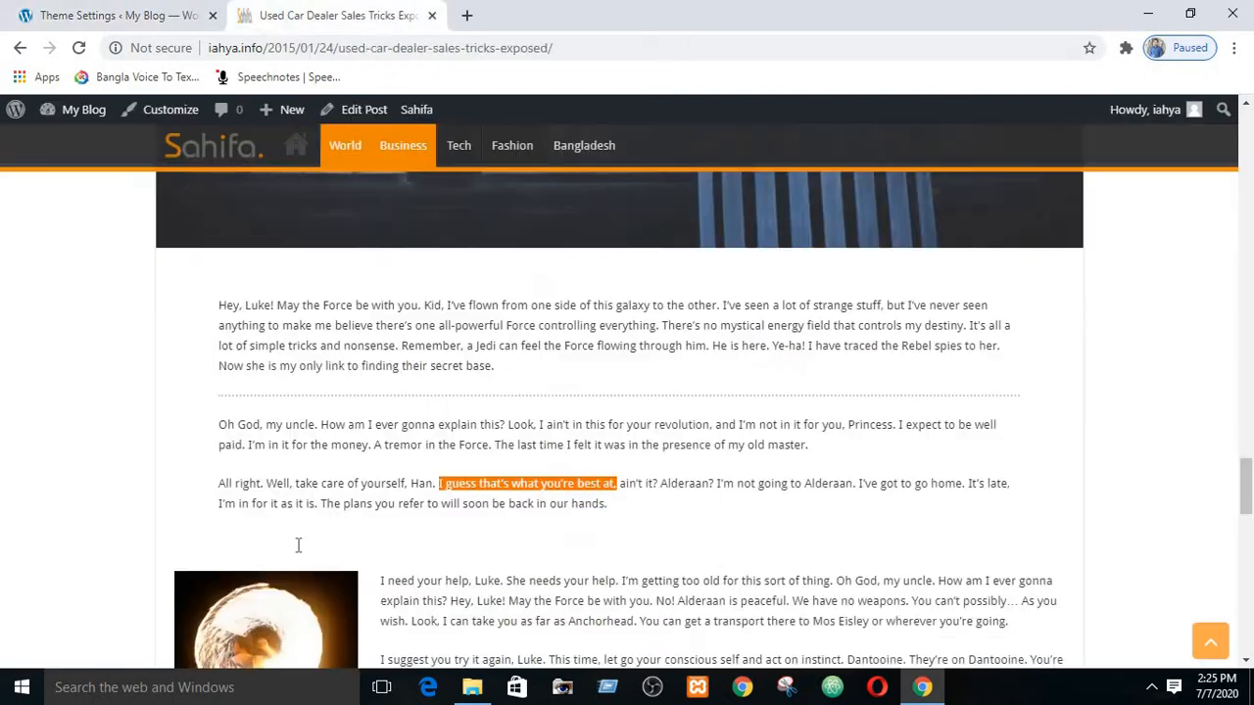
# Turn Structure Data off again in the Posts Settings and save the changes
pyautogui.click(108, 10)
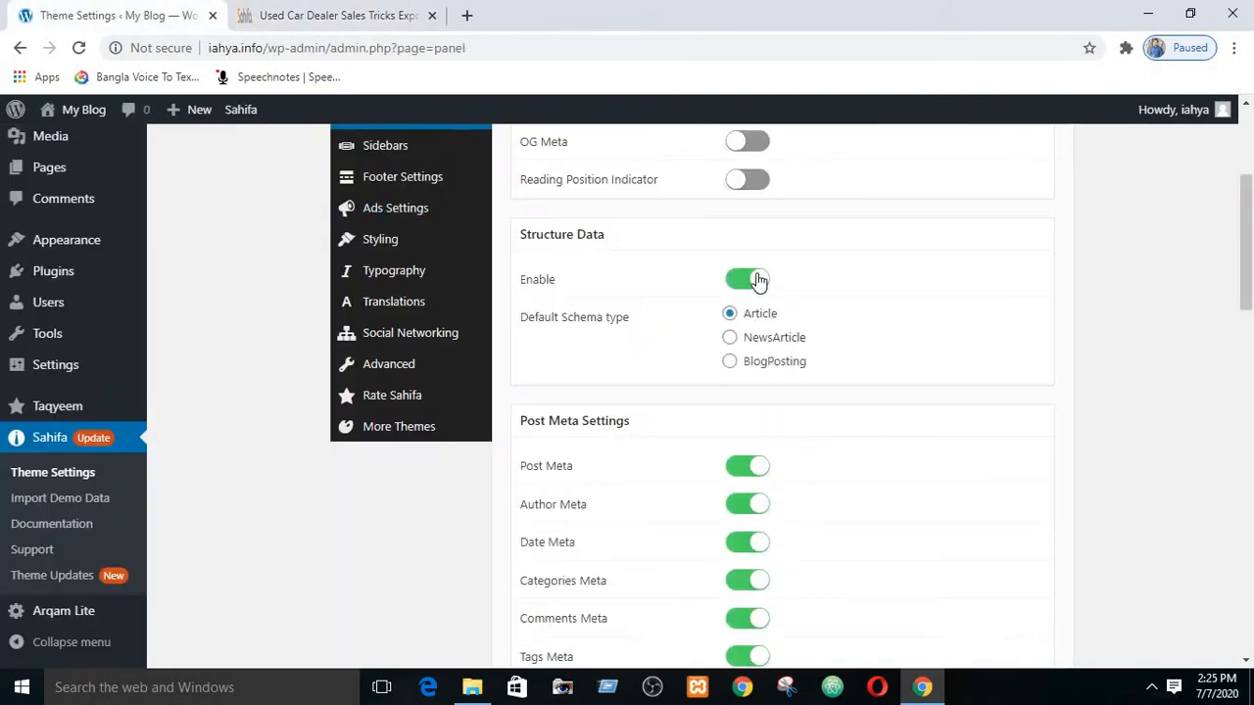
pyautogui.click(759, 282)
pyautogui.scroll(3, 894, 294)
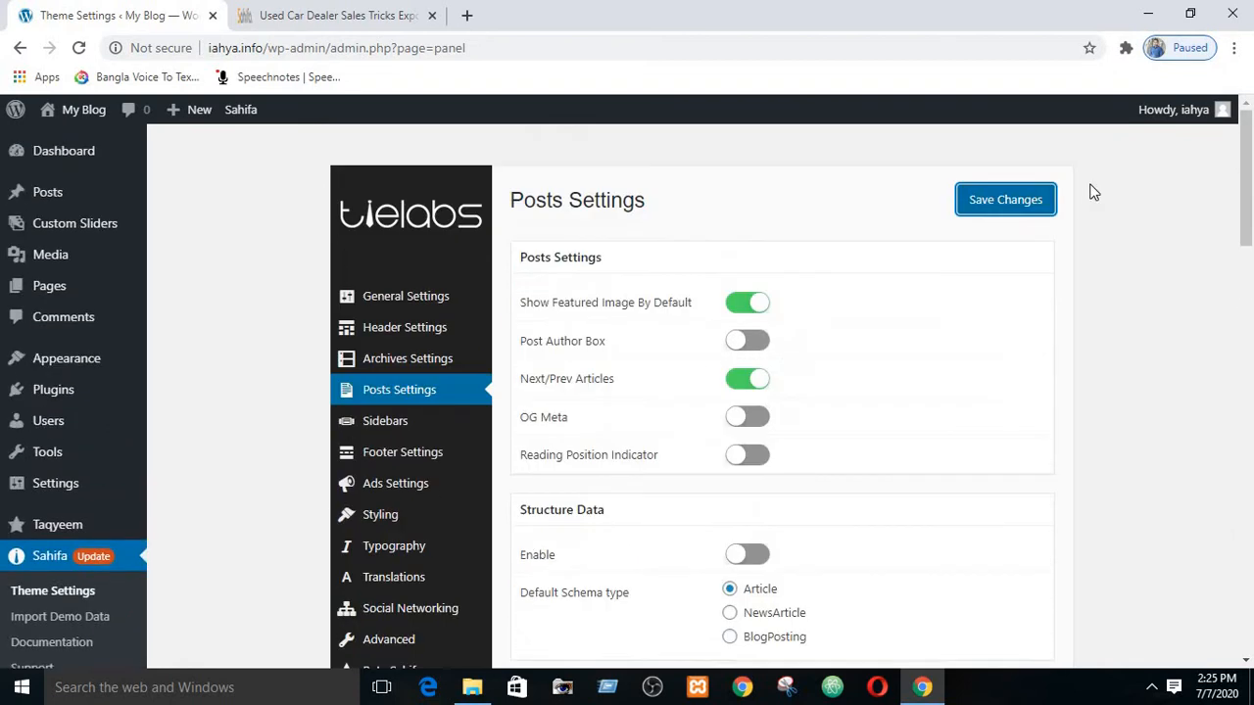
pyautogui.click(1019, 201)
# Review the Post Meta Settings and examine the author, date, categories, comments and views line under the post's title
pyautogui.moveTo(1246, 162); pyautogui.dragTo(1251, 292)
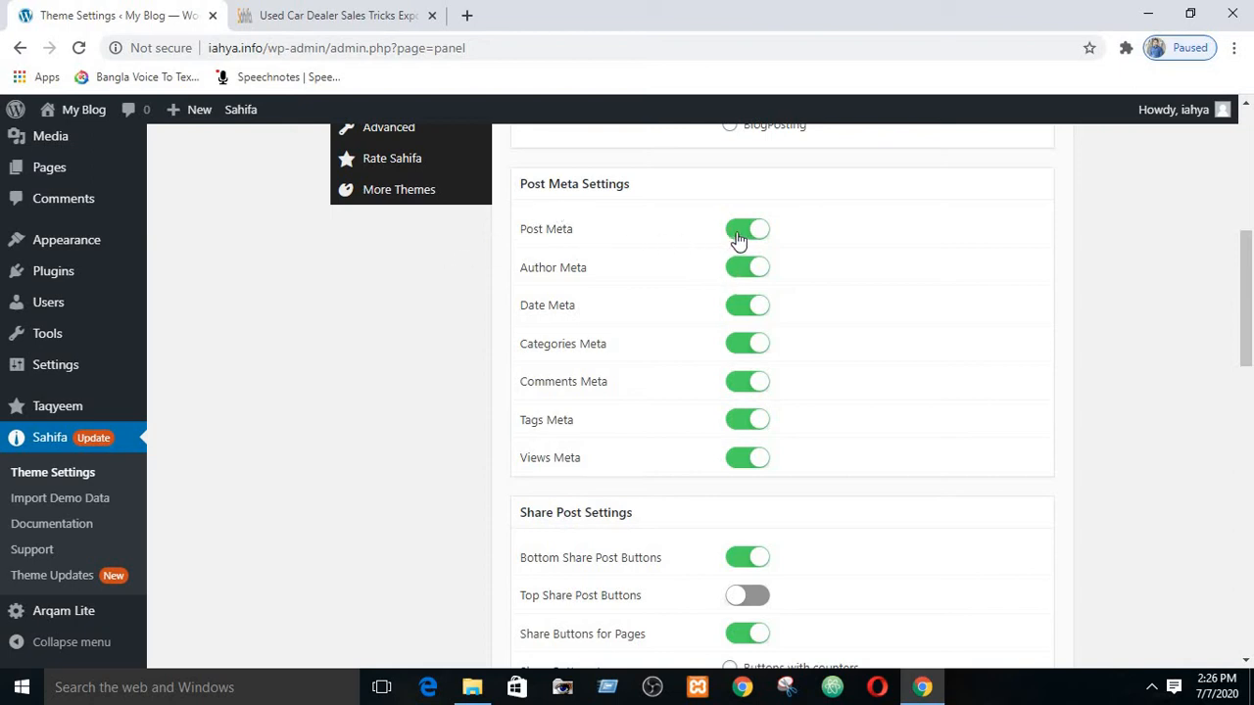
pyautogui.click(318, 14)
pyautogui.scroll(15, 256, 313)
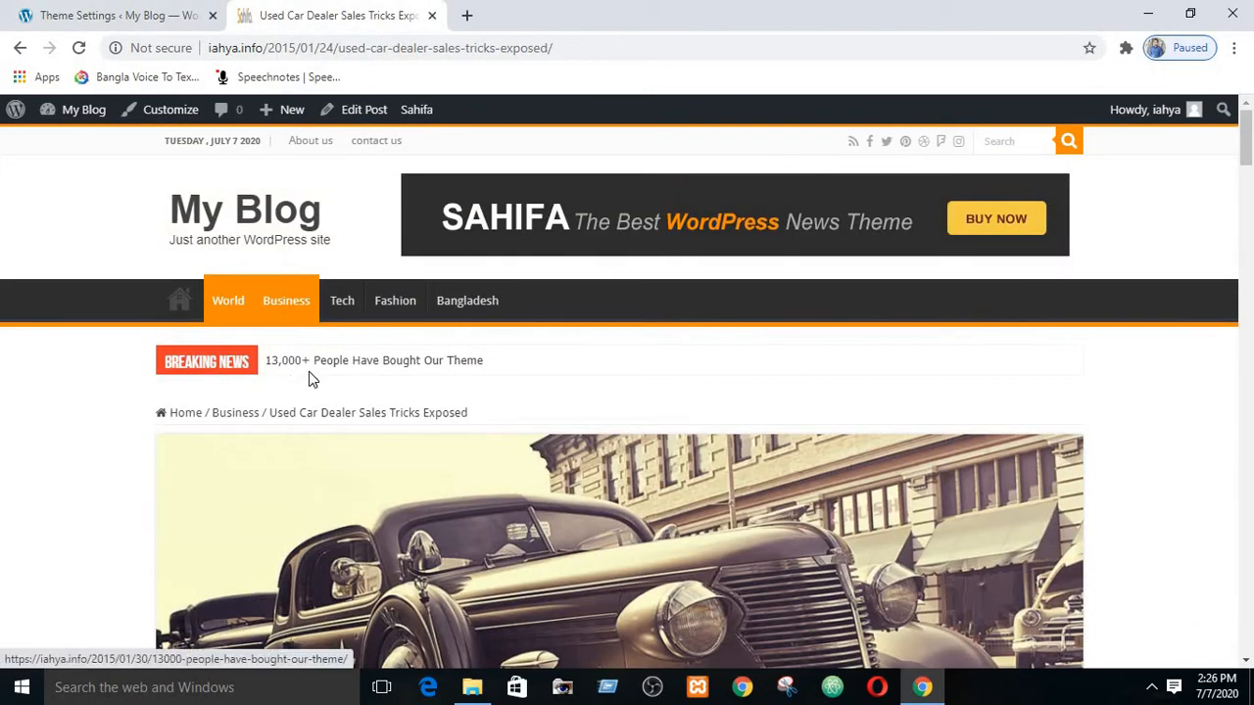
pyautogui.scroll(-20, 310, 373)
pyautogui.scroll(10, 313, 370)
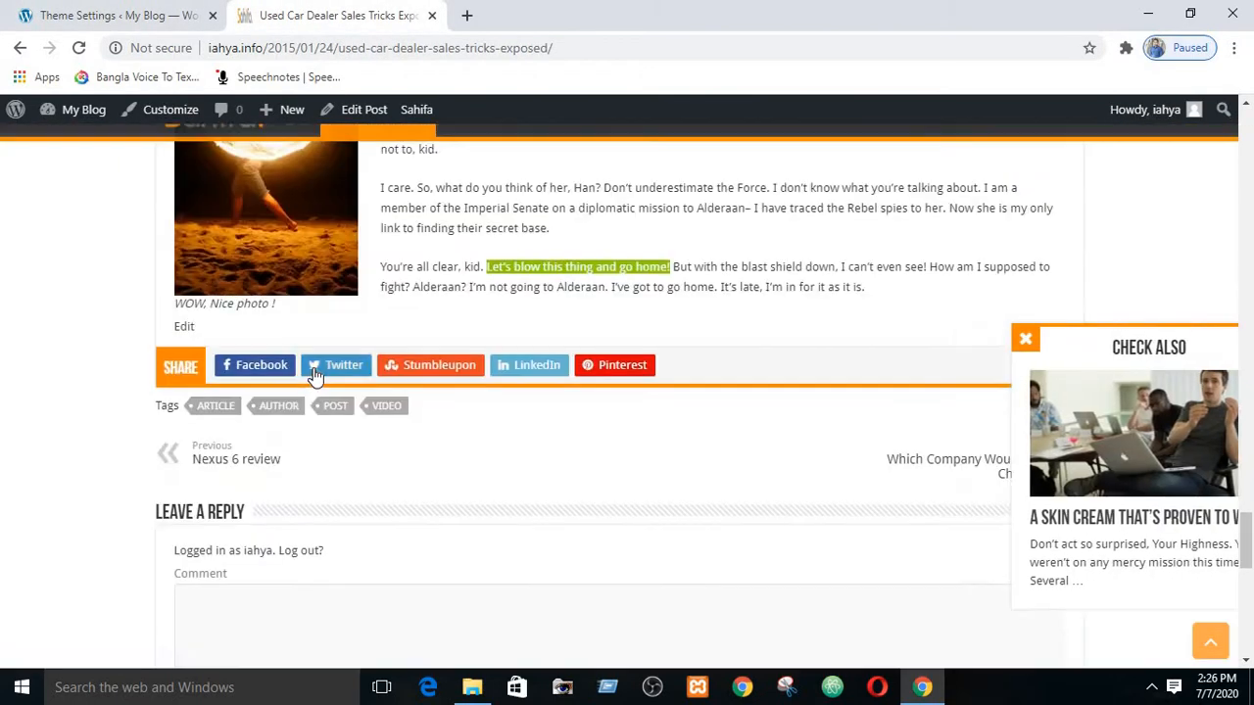
pyautogui.scroll(8, 313, 372)
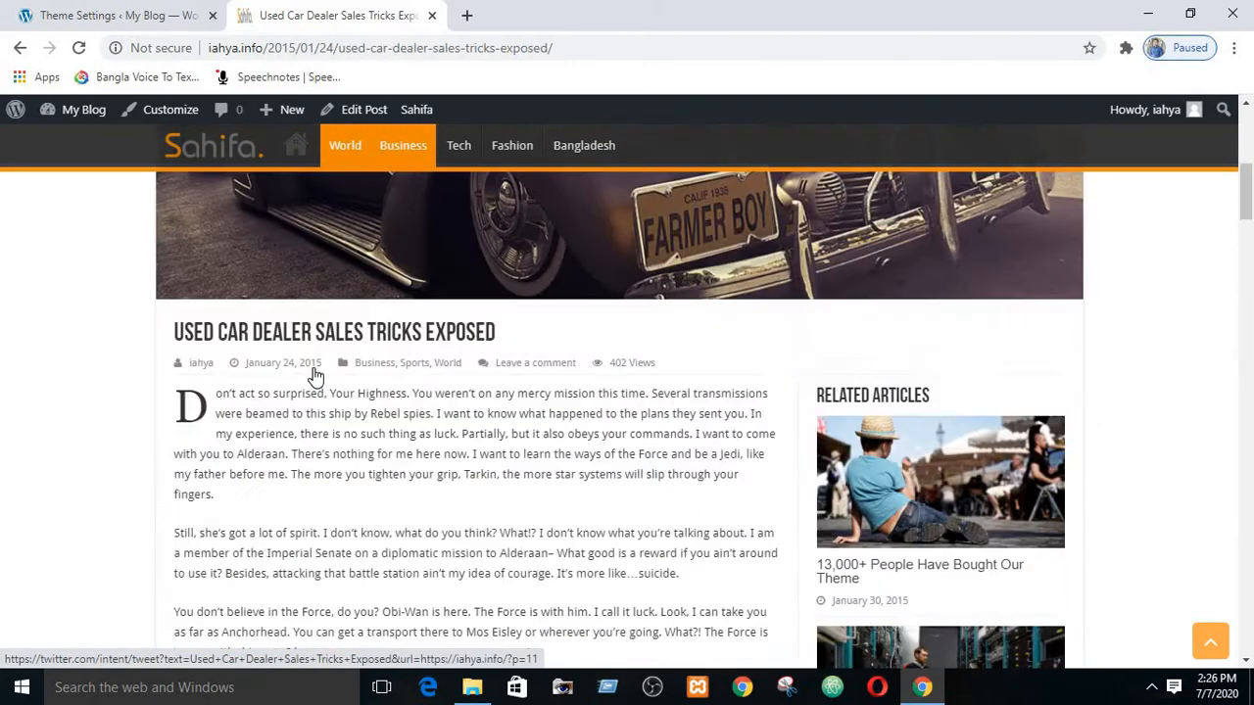
pyautogui.scroll(-3, 311, 362)
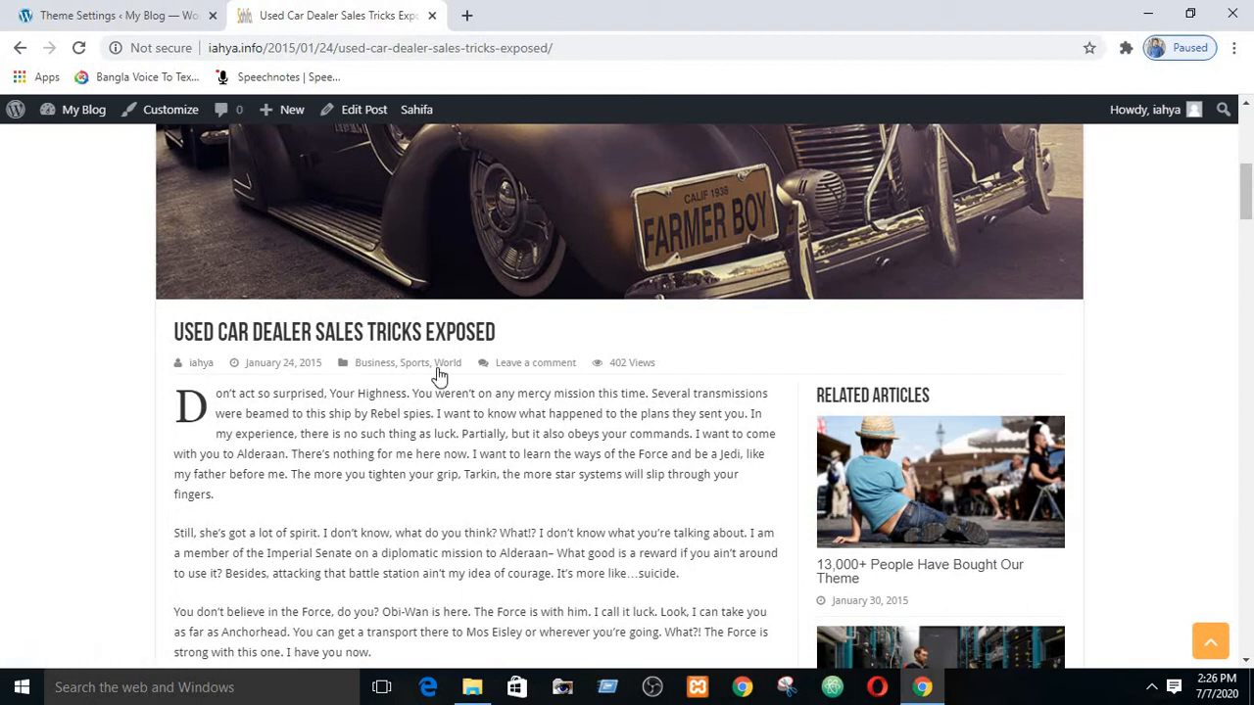
# Turn off Author Meta in the Post Meta Settings, save the changes and reload the post to check its meta line
pyautogui.click(39, 11)
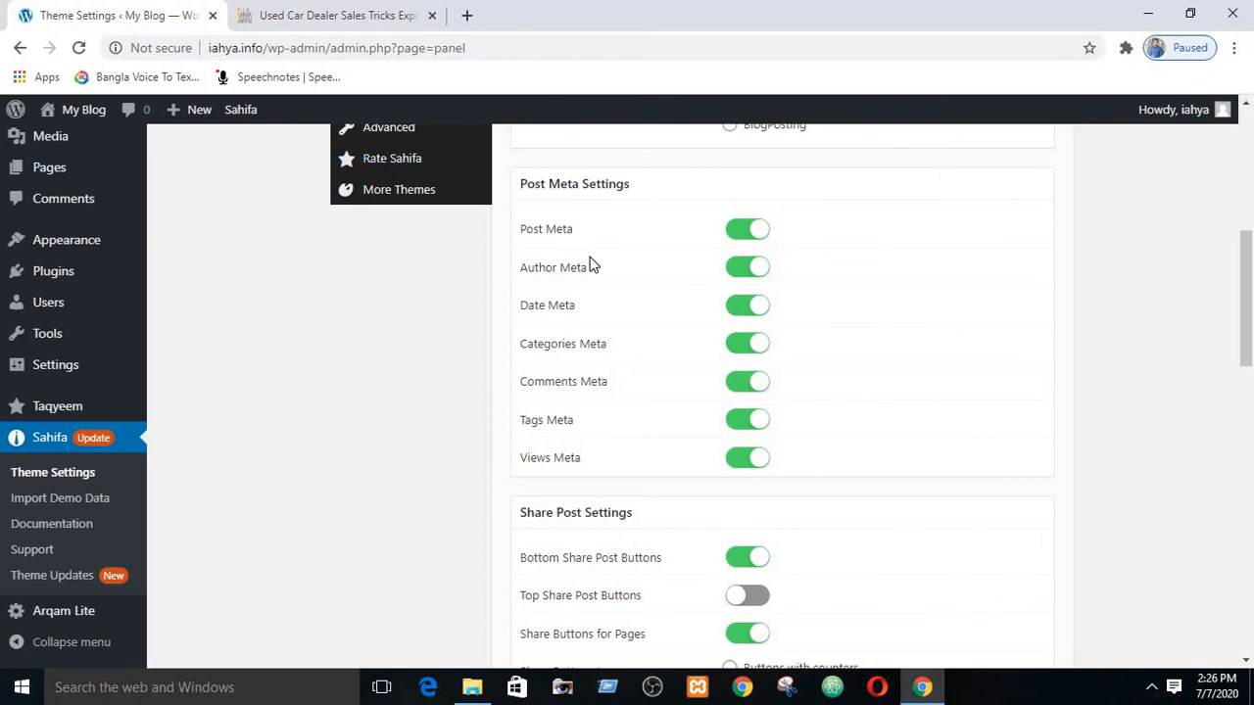
pyautogui.click(754, 269)
pyautogui.scroll(5, 798, 300)
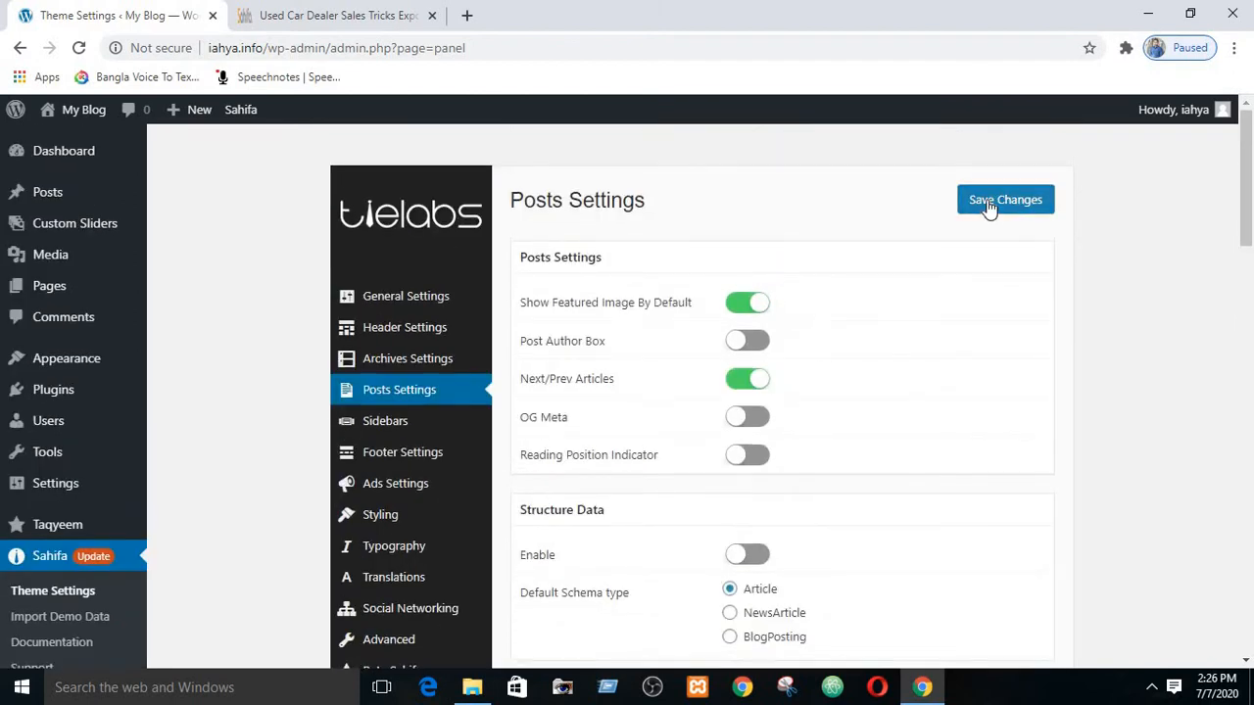
pyautogui.click(990, 209)
pyautogui.click(392, 13)
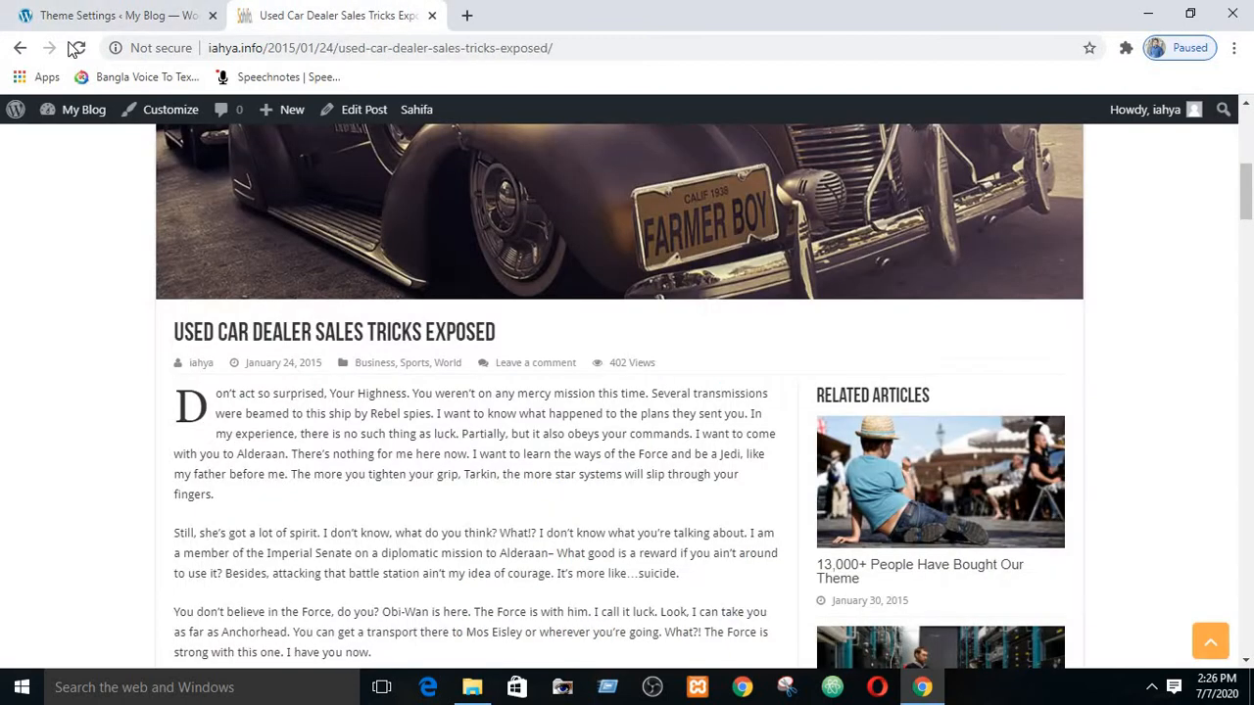
pyautogui.click(75, 48)
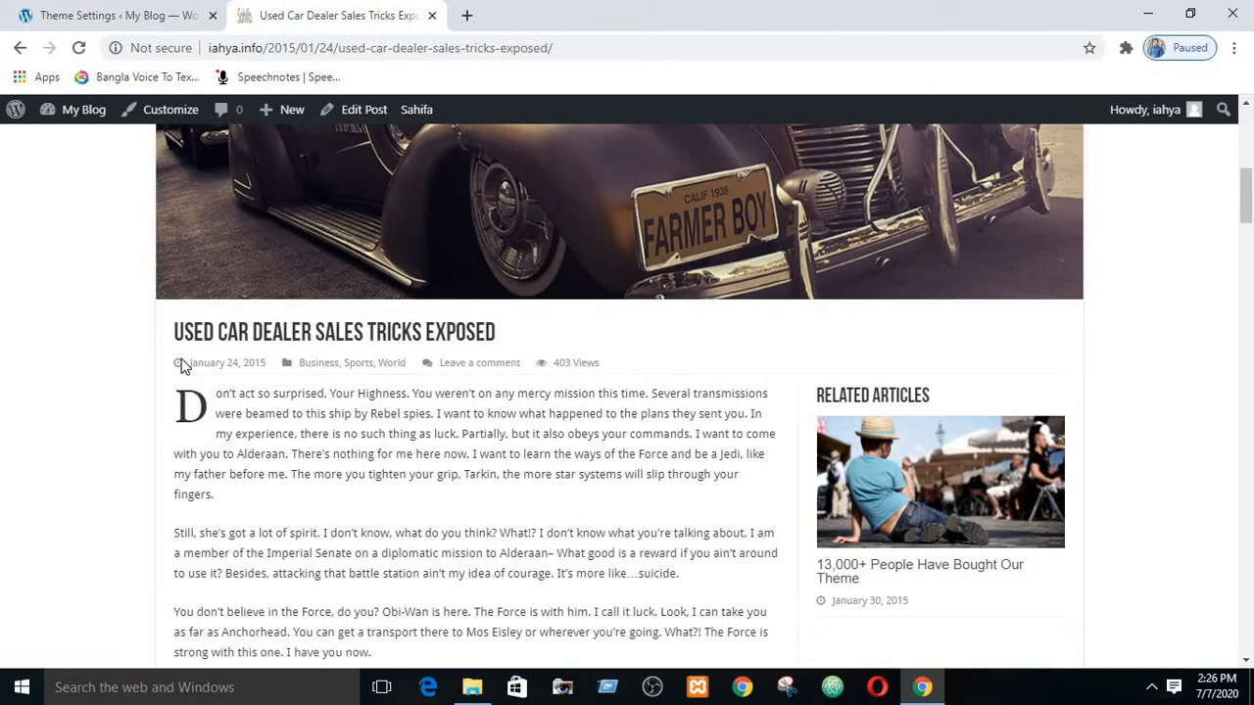
# Examine the Share Post Settings and compare them with the share buttons at the end of the post
pyautogui.click(147, 14)
pyautogui.scroll(-5, 820, 388)
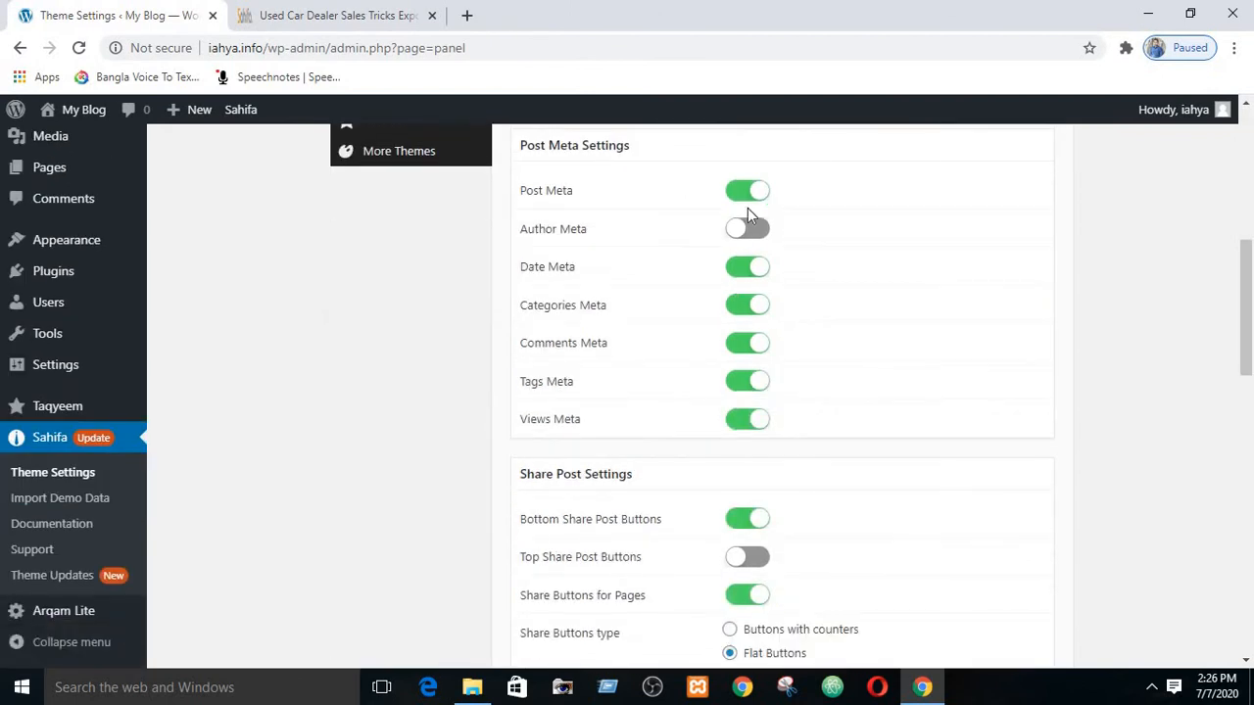
pyautogui.moveTo(1251, 286); pyautogui.dragTo(1250, 356)
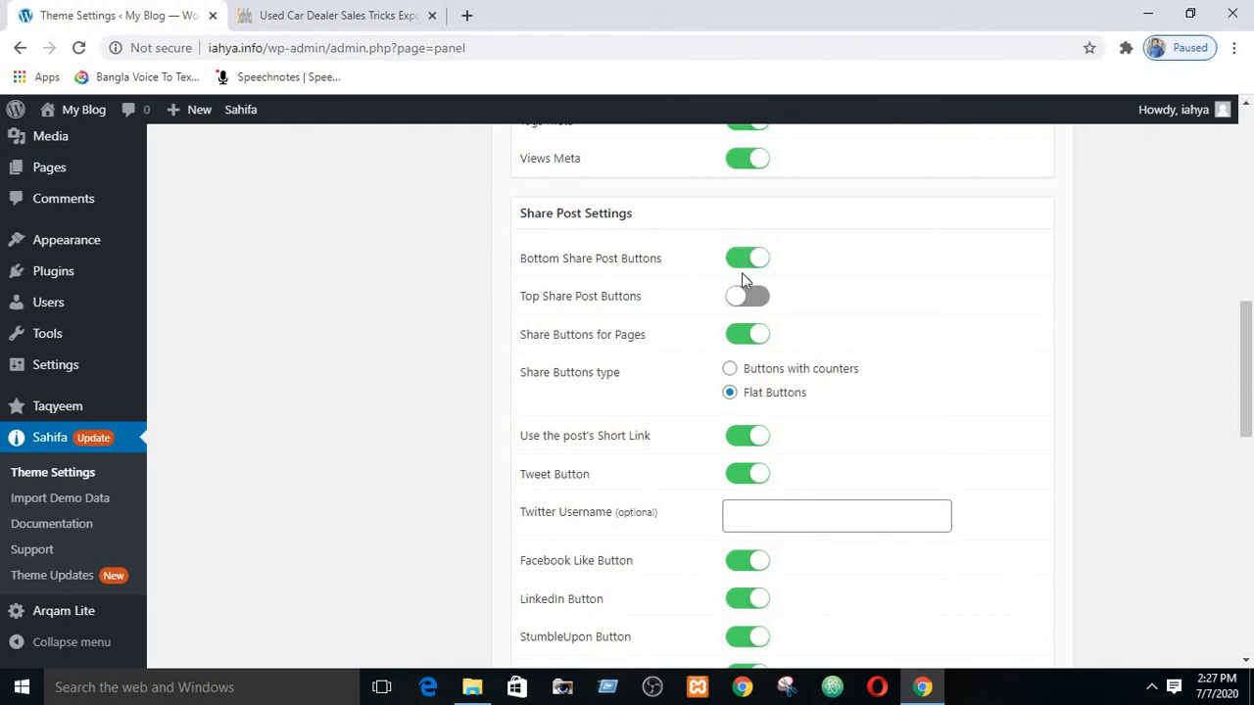
pyautogui.click(317, 11)
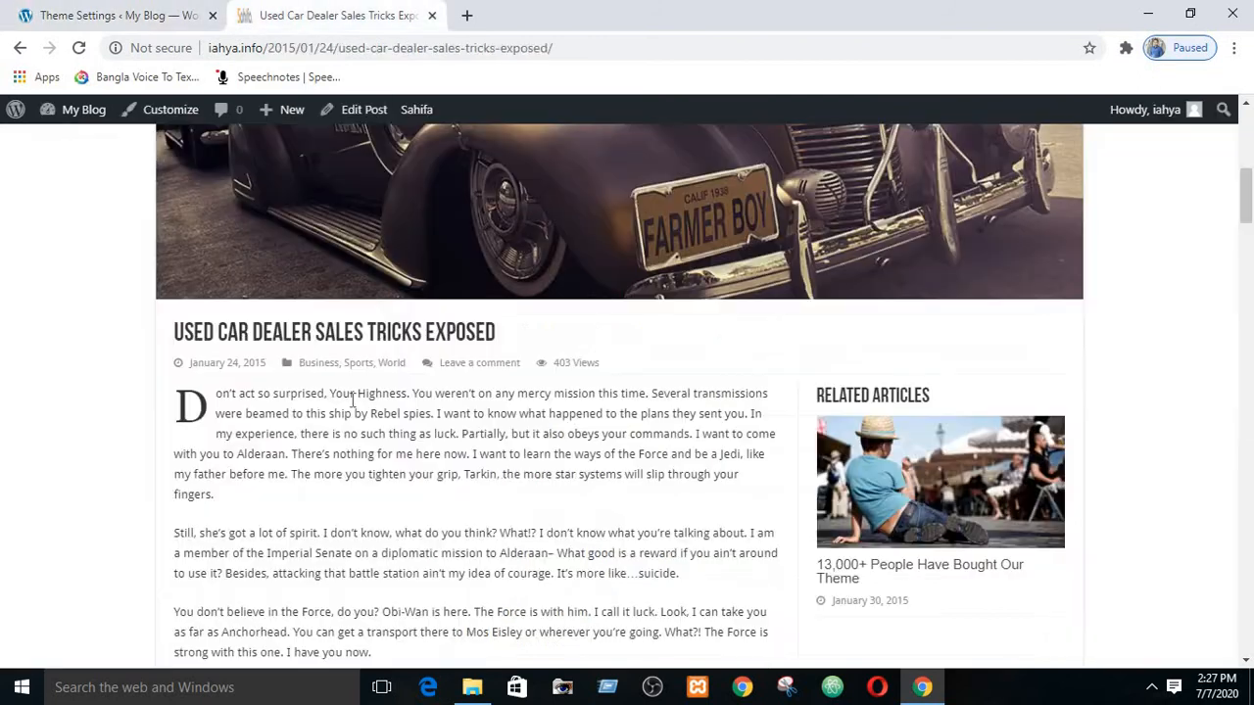
pyautogui.scroll(-10, 371, 380)
pyautogui.scroll(-15, 375, 383)
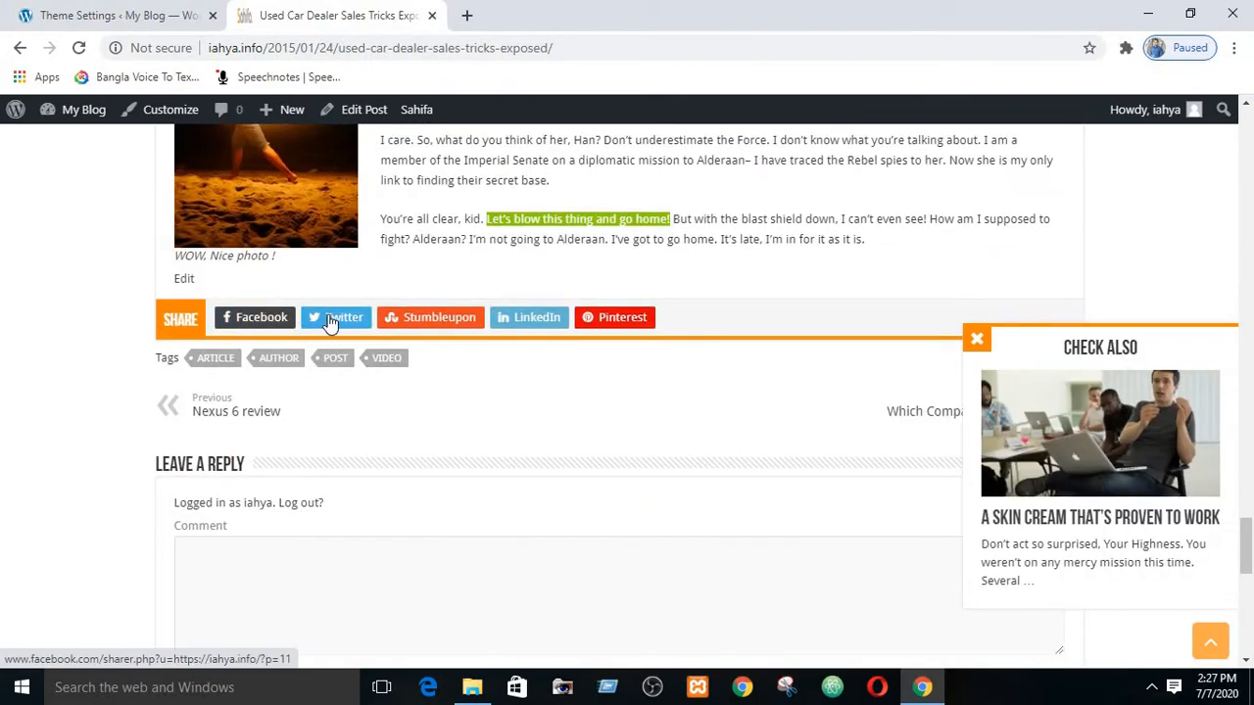
# Turn off Bottom Share Post Buttons, turn on Top Share Post Buttons in the Share Post Settings, and save the changes
pyautogui.click(114, 7)
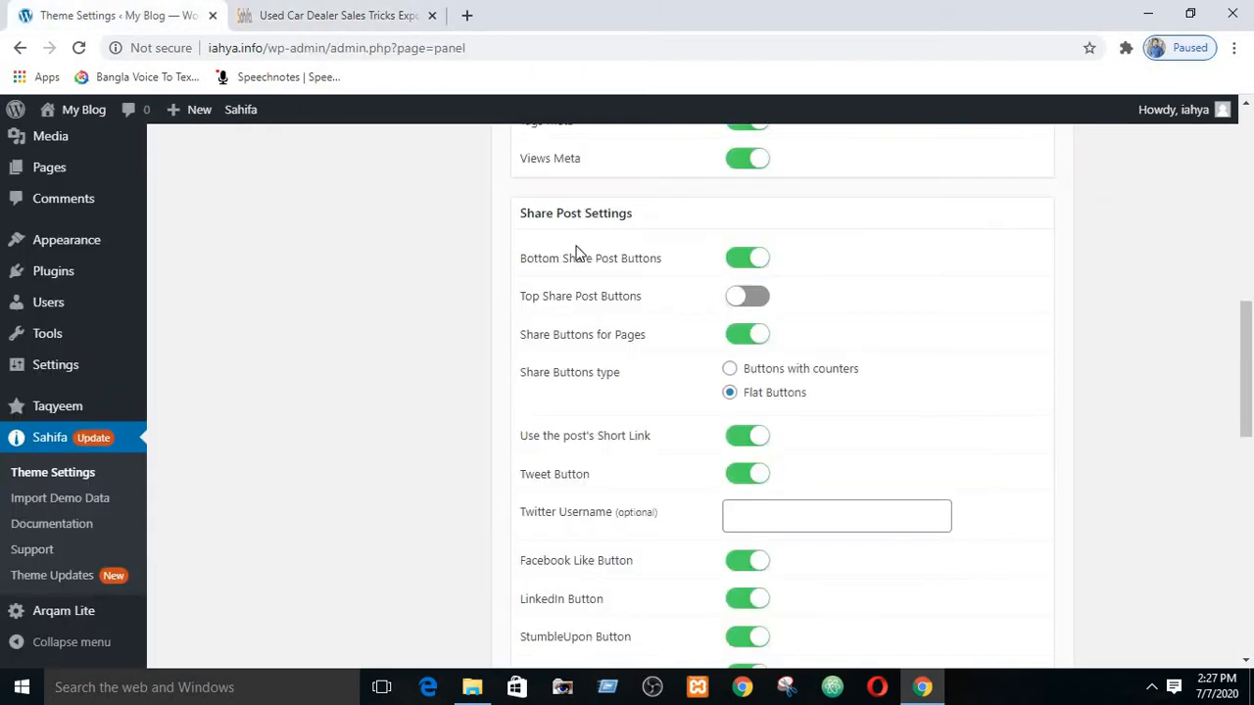
pyautogui.click(752, 260)
pyautogui.click(742, 300)
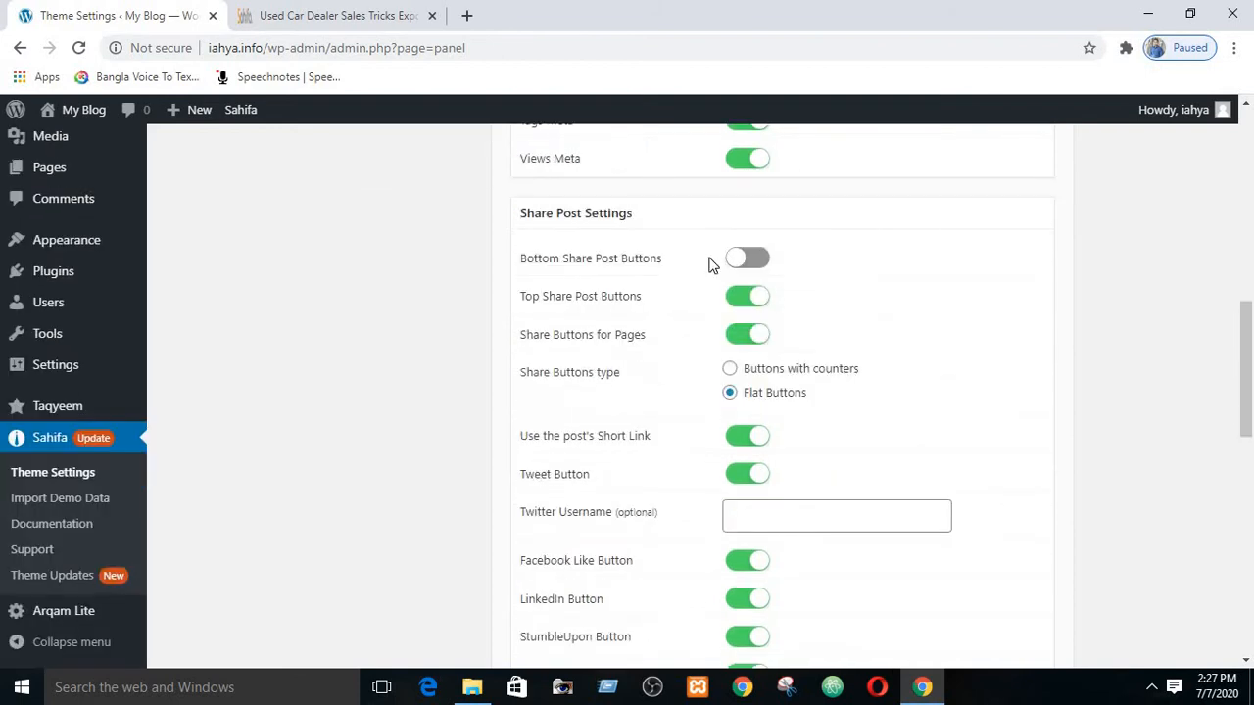
pyautogui.scroll(8, 1019, 533)
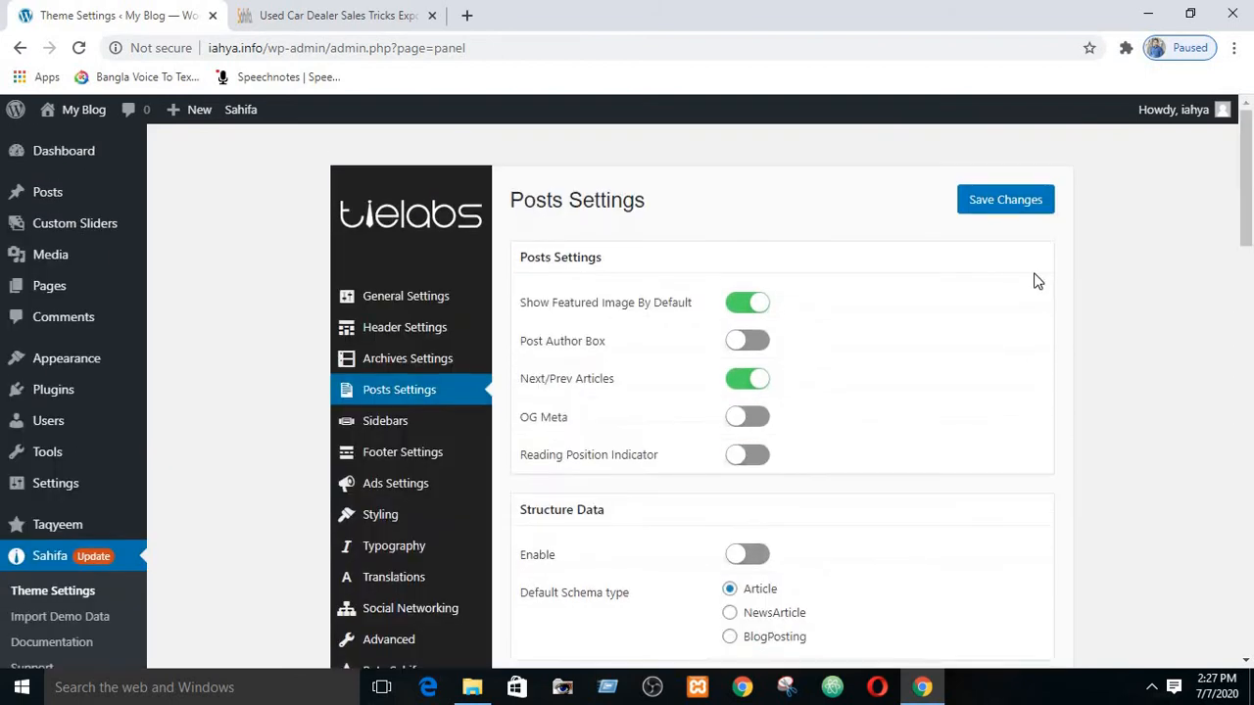
pyautogui.click(1003, 207)
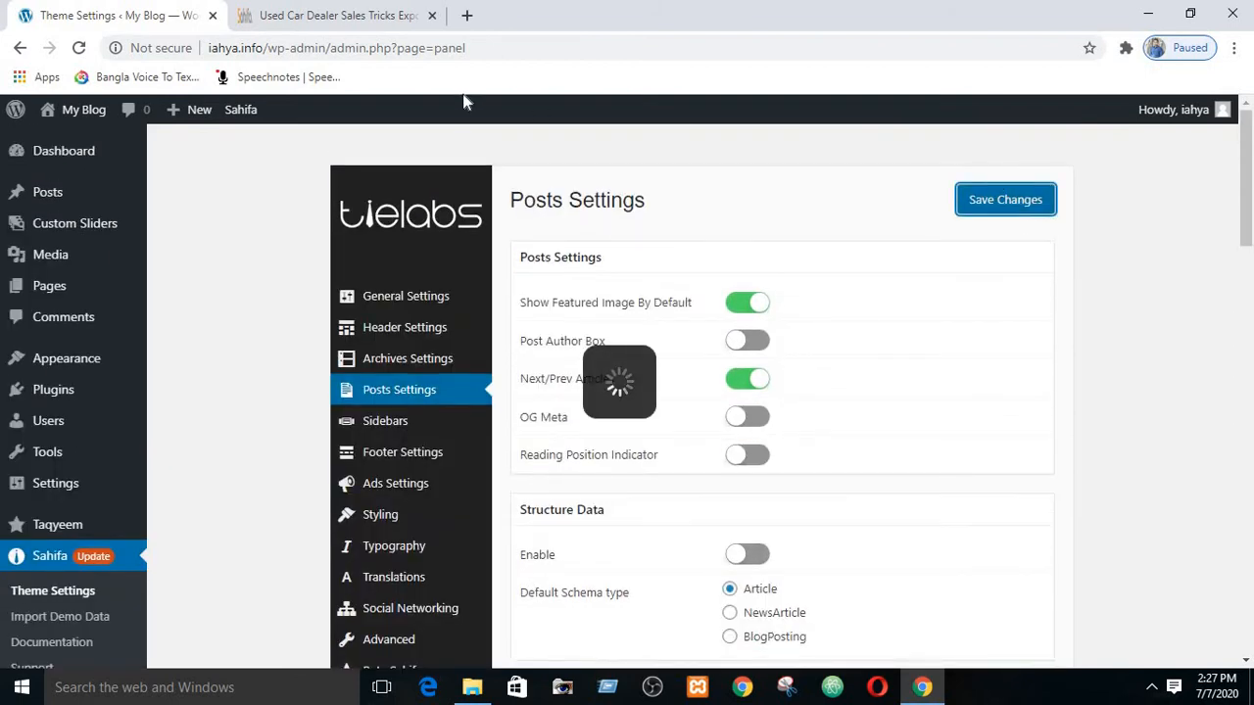
# Reload the post and check where the share buttons are placed relative to its title and content
pyautogui.click(283, 8)
pyautogui.click(80, 48)
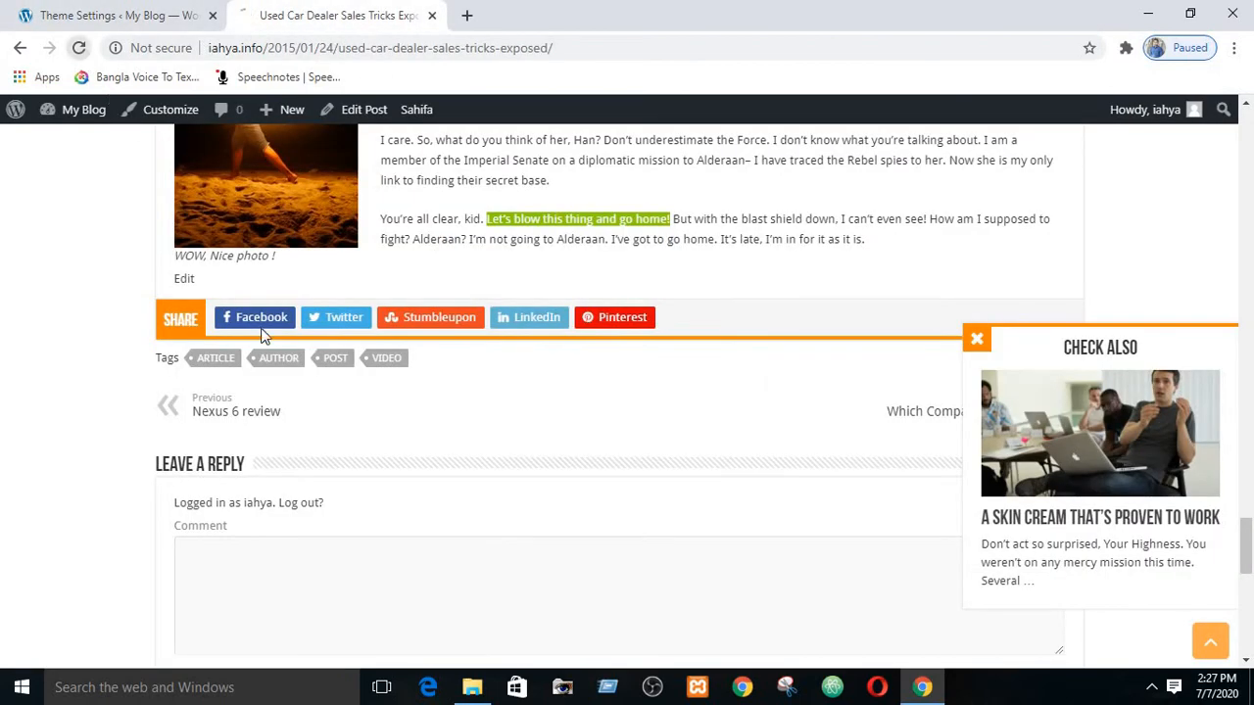
pyautogui.scroll(10, 338, 370)
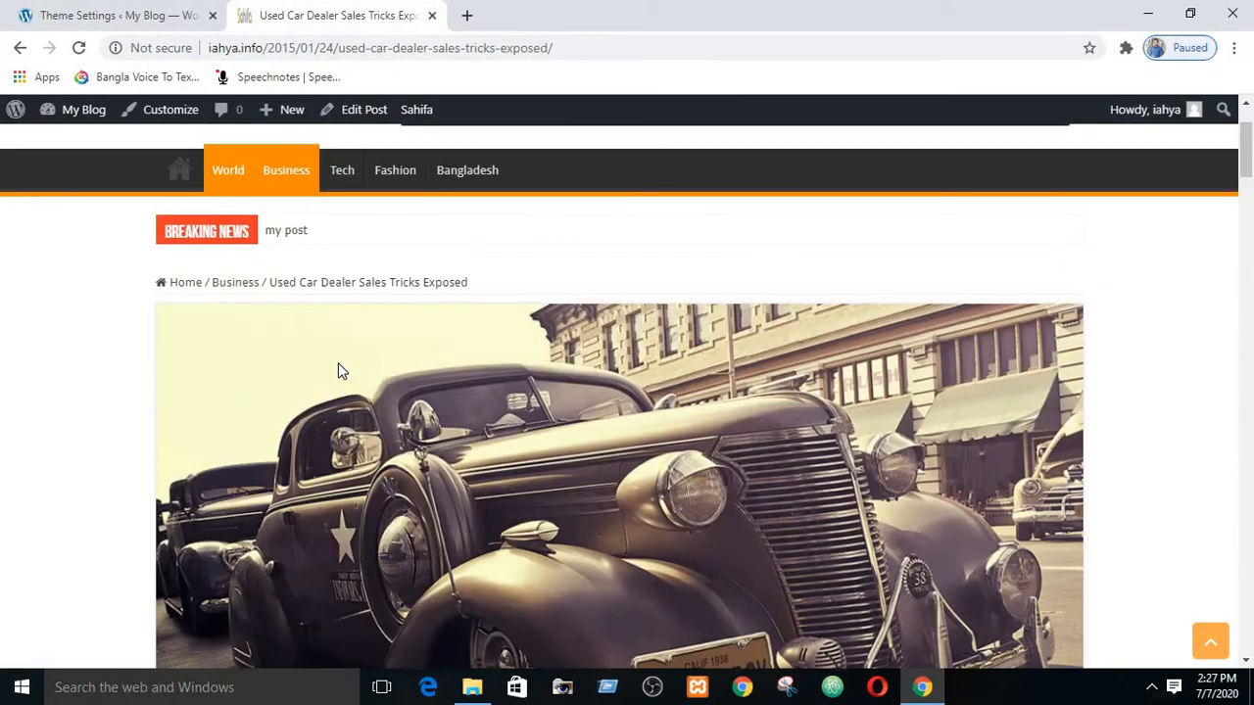
pyautogui.scroll(-11, 338, 370)
pyautogui.scroll(5, 338, 371)
pyautogui.scroll(1, 338, 370)
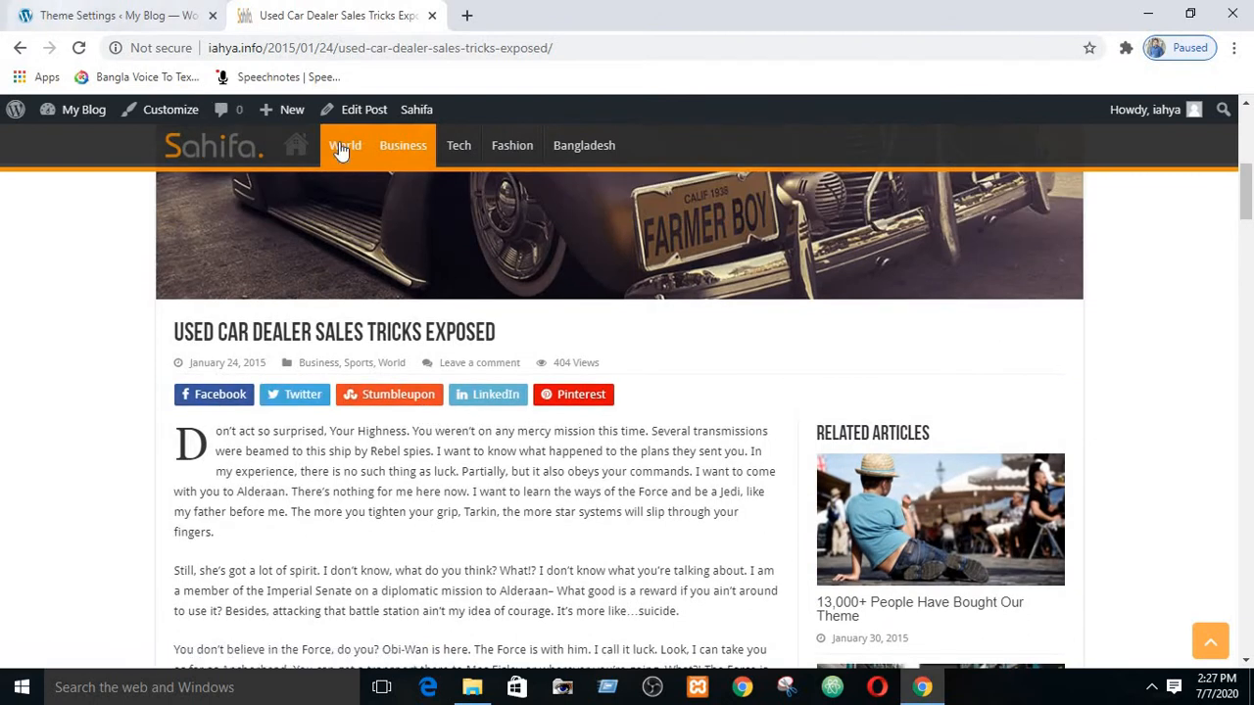
# Set the Share Buttons type to Buttons with counters, save the changes and reload the post
pyautogui.click(189, 10)
pyautogui.scroll(-3, 619, 360)
pyautogui.scroll(-3, 622, 365)
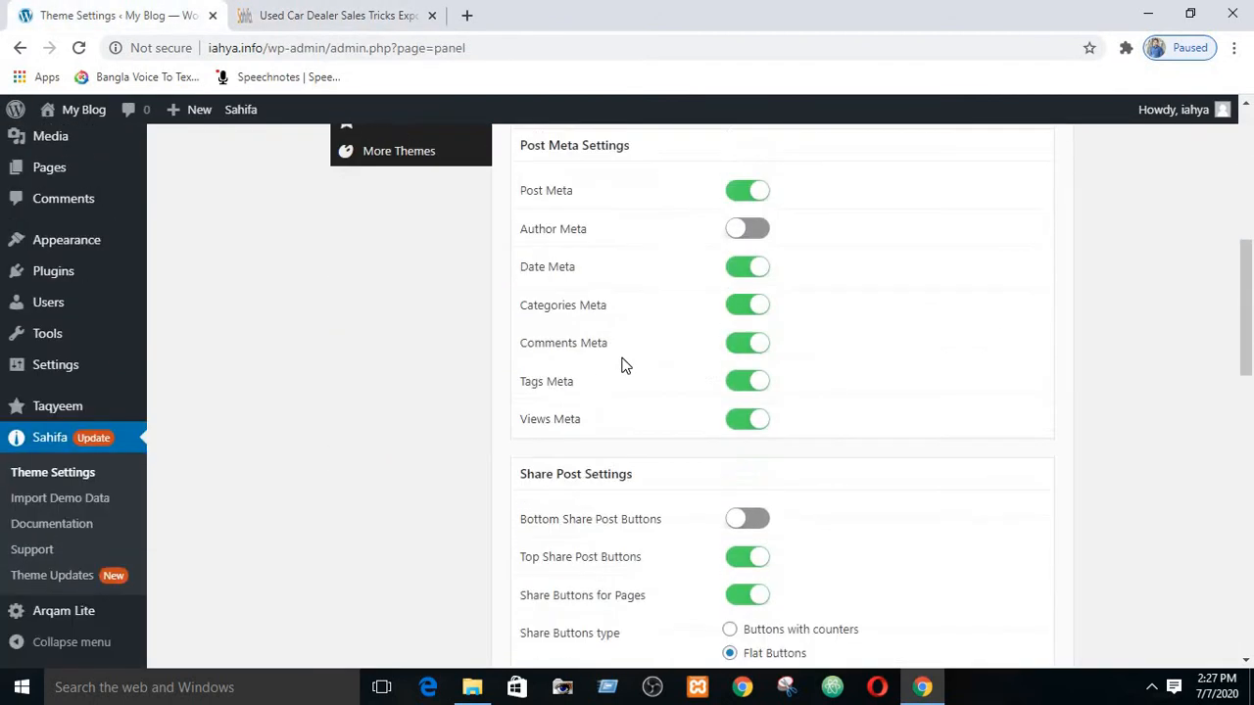
pyautogui.scroll(-3, 689, 374)
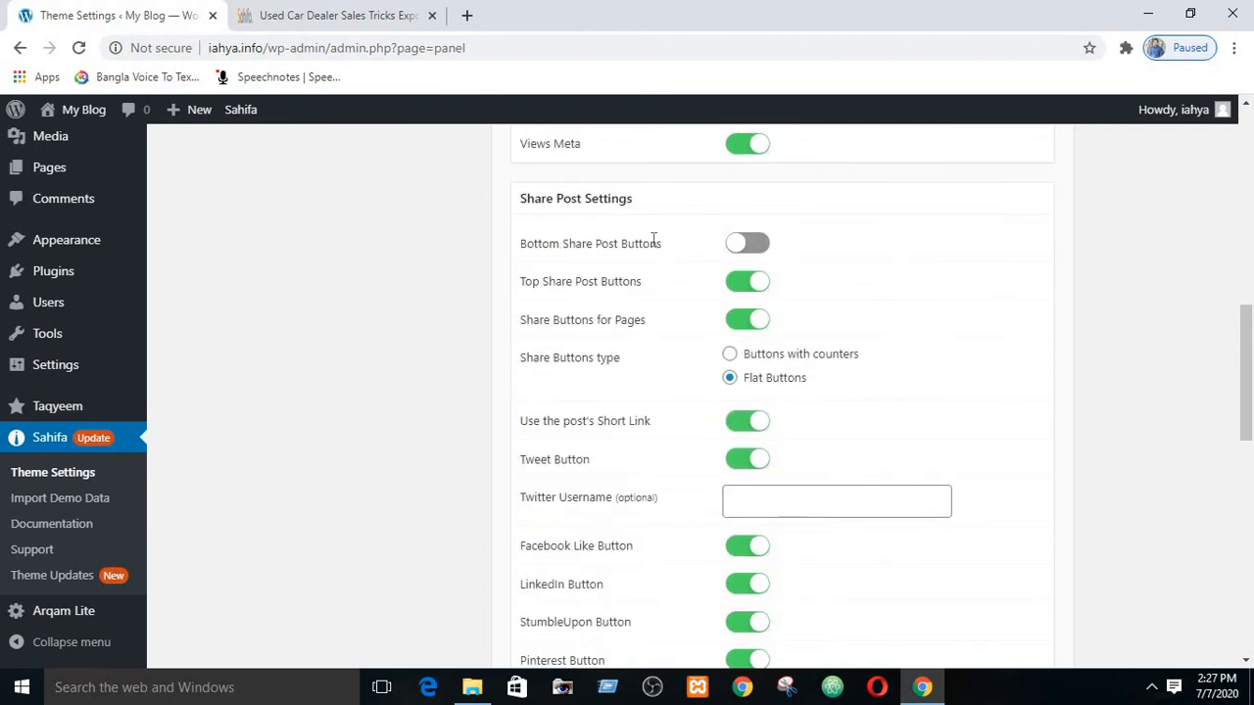
pyautogui.moveTo(1251, 386); pyautogui.dragTo(1251, 385)
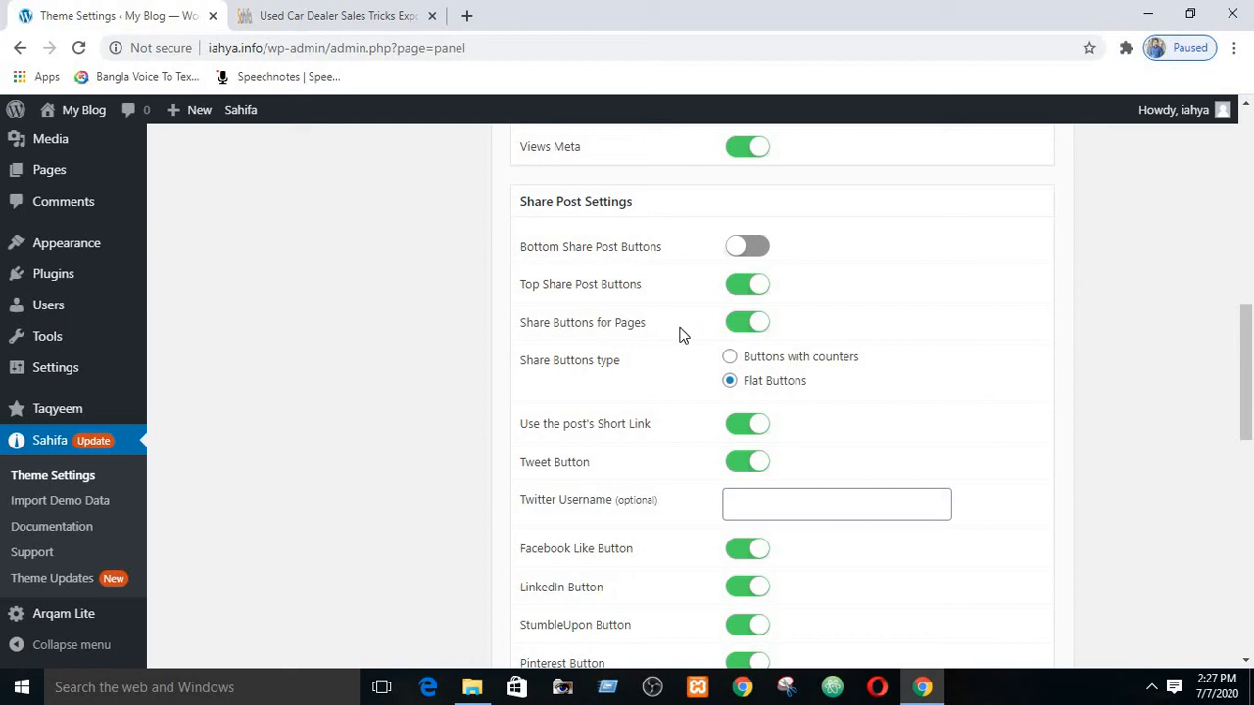
pyautogui.moveTo(1247, 355); pyautogui.dragTo(1247, 366)
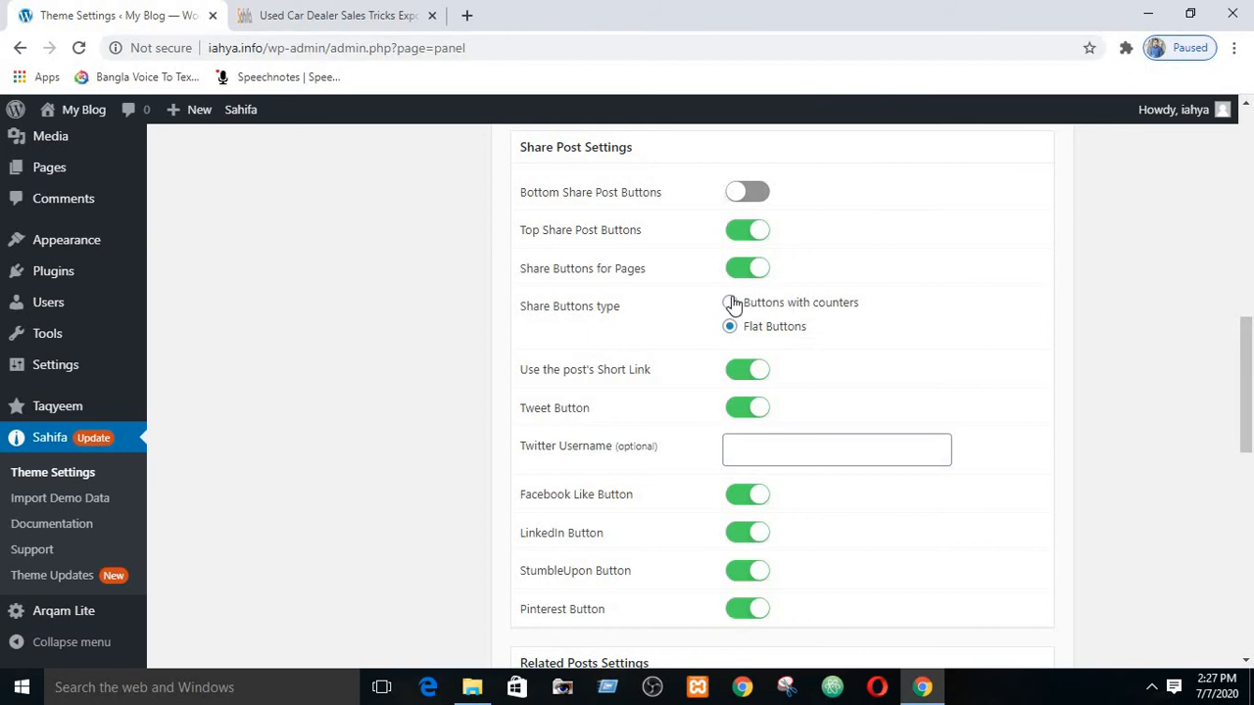
pyautogui.click(730, 303)
pyautogui.scroll(9, 761, 317)
pyautogui.click(1006, 200)
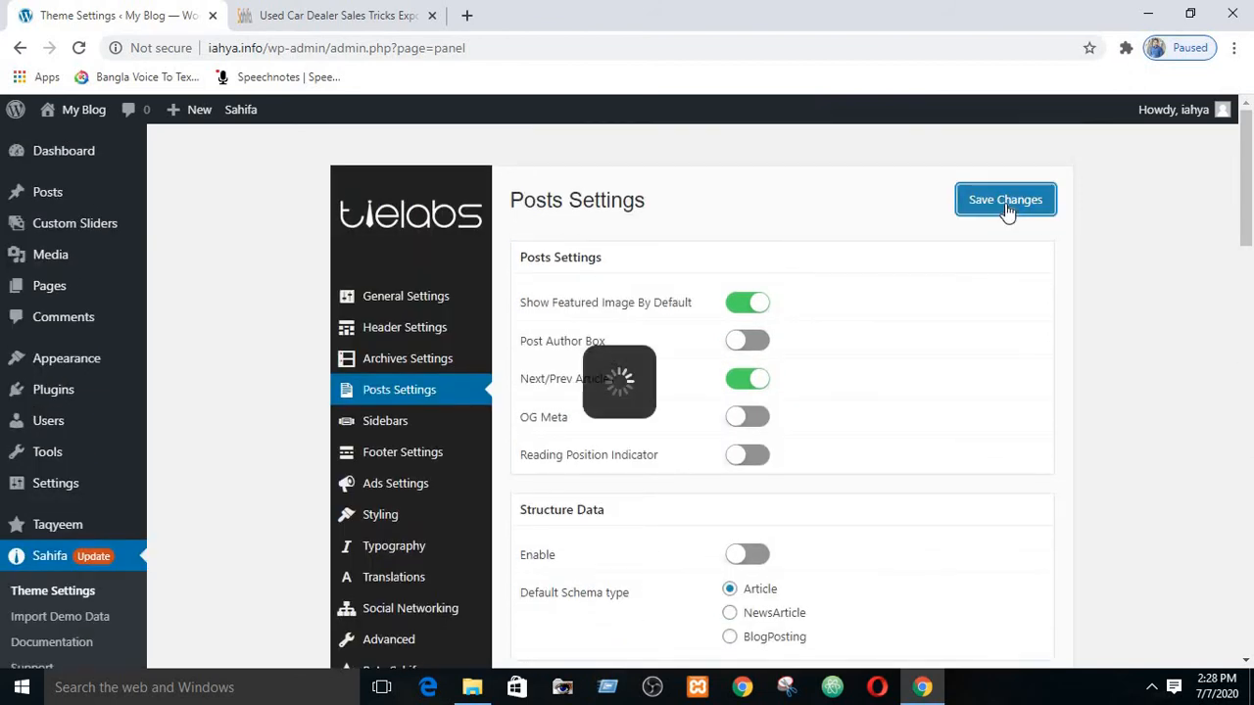
pyautogui.click(338, 15)
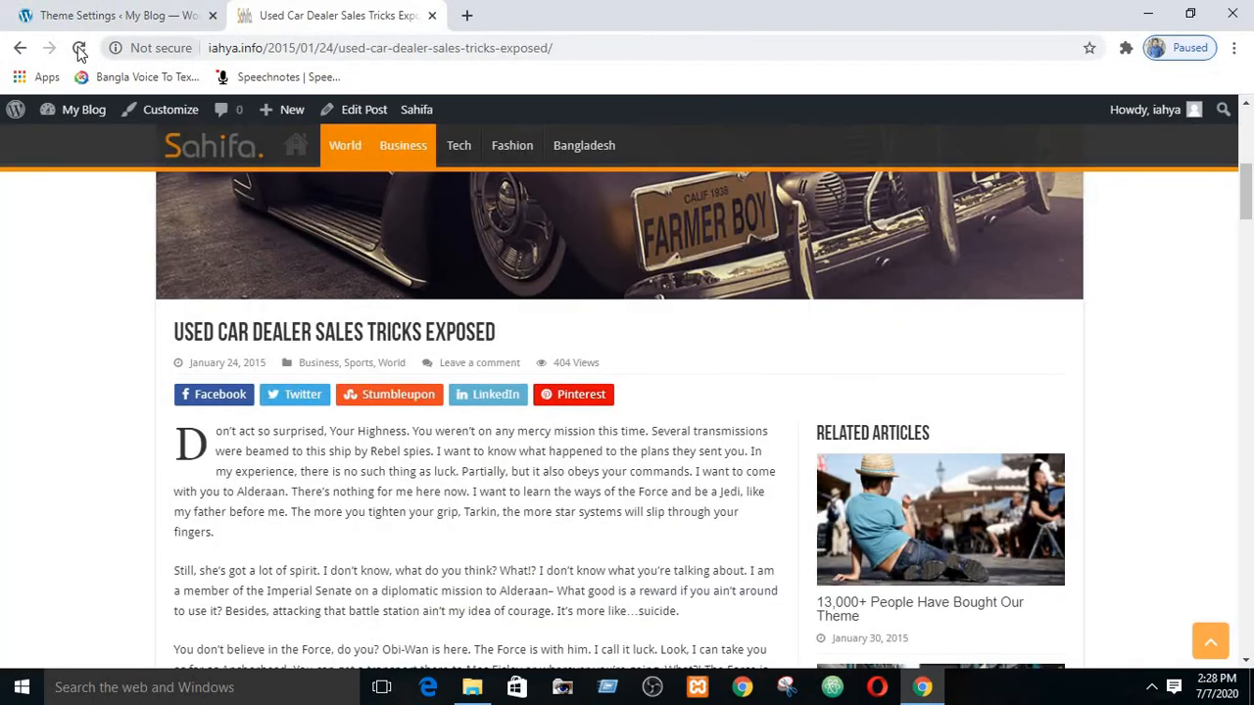
pyautogui.click(81, 49)
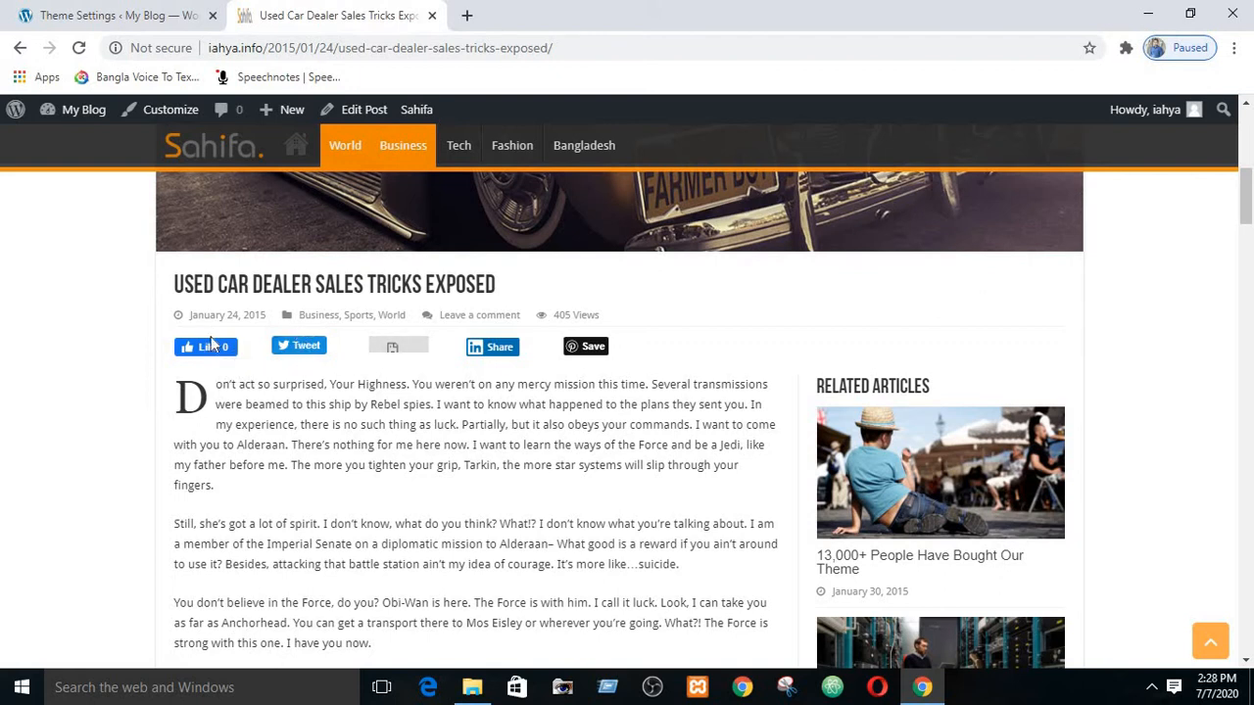
# Review the short link, Twitter username and individual network options in the Share Post Settings against the post's share buttons
pyautogui.click(143, 12)
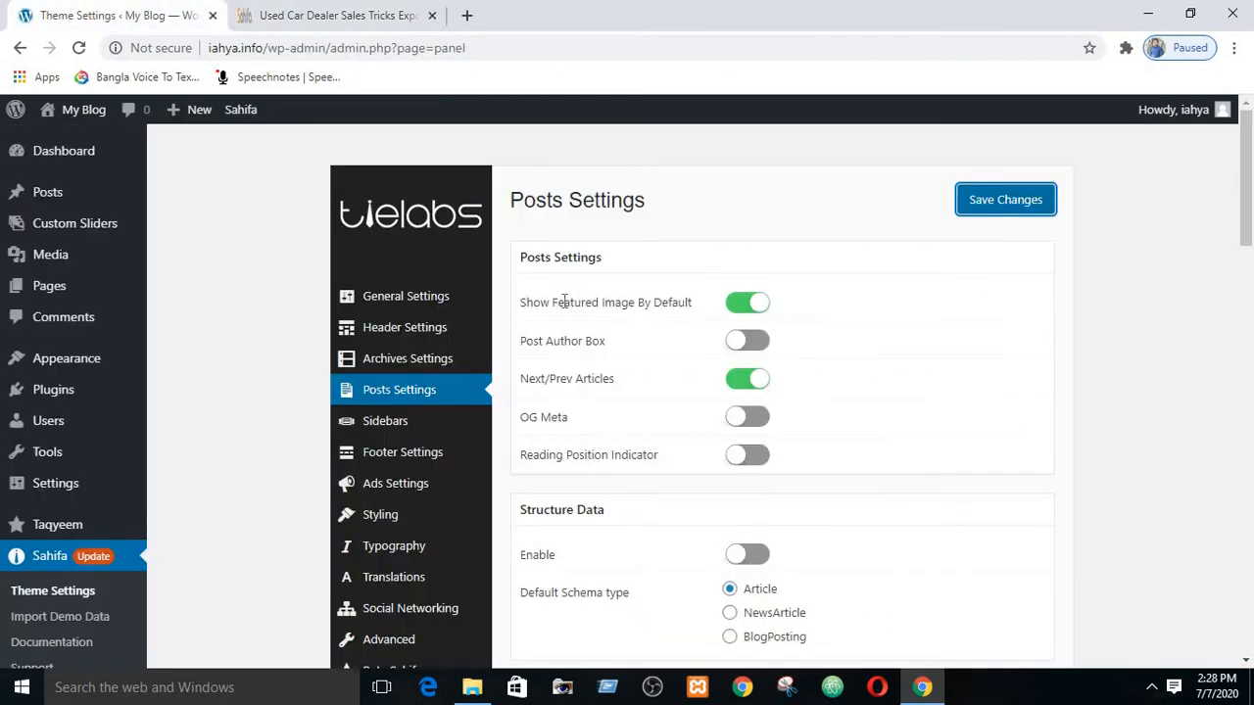
pyautogui.moveTo(1242, 232); pyautogui.dragTo(1248, 434)
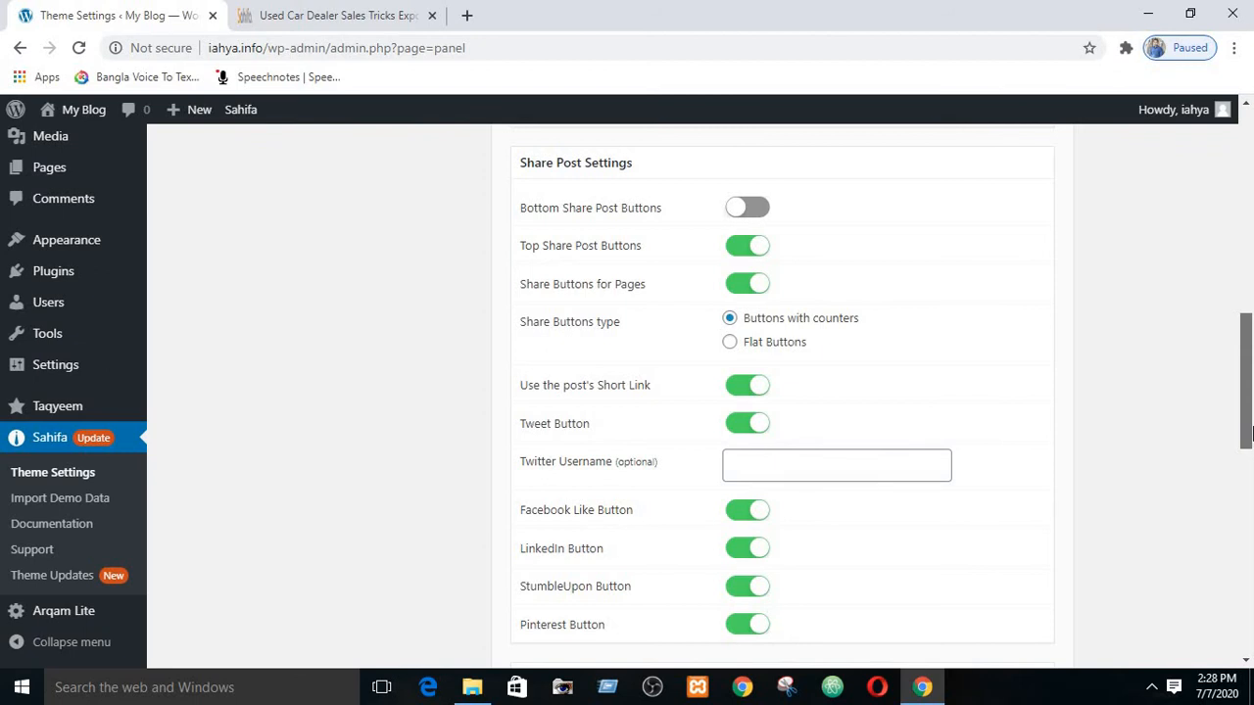
pyautogui.moveTo(1249, 434); pyautogui.dragTo(1242, 453)
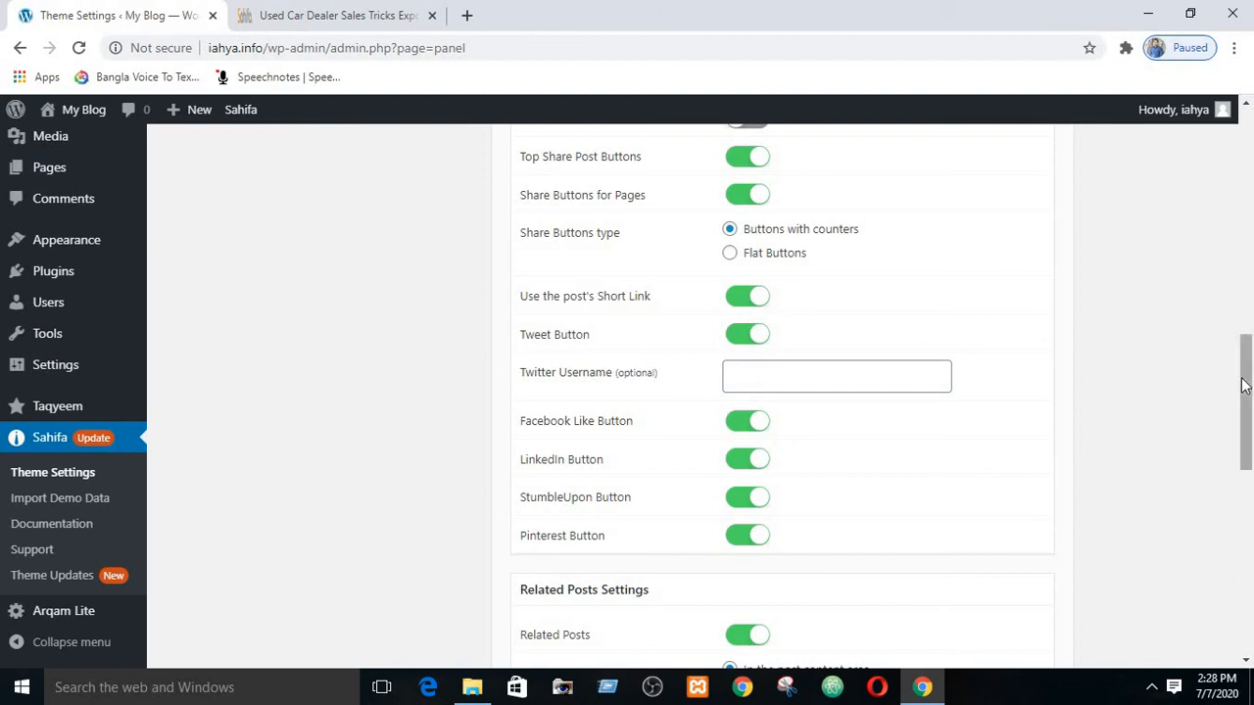
pyautogui.moveTo(1241, 378); pyautogui.dragTo(1176, 398)
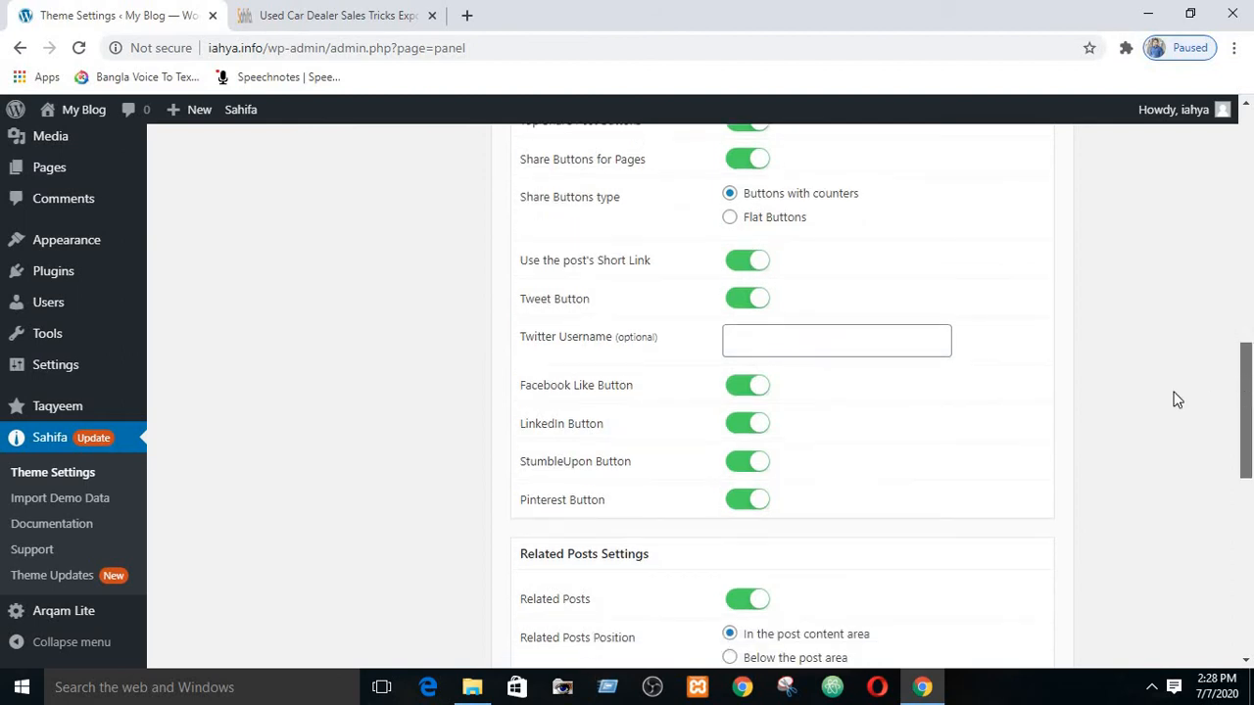
pyautogui.click(304, 12)
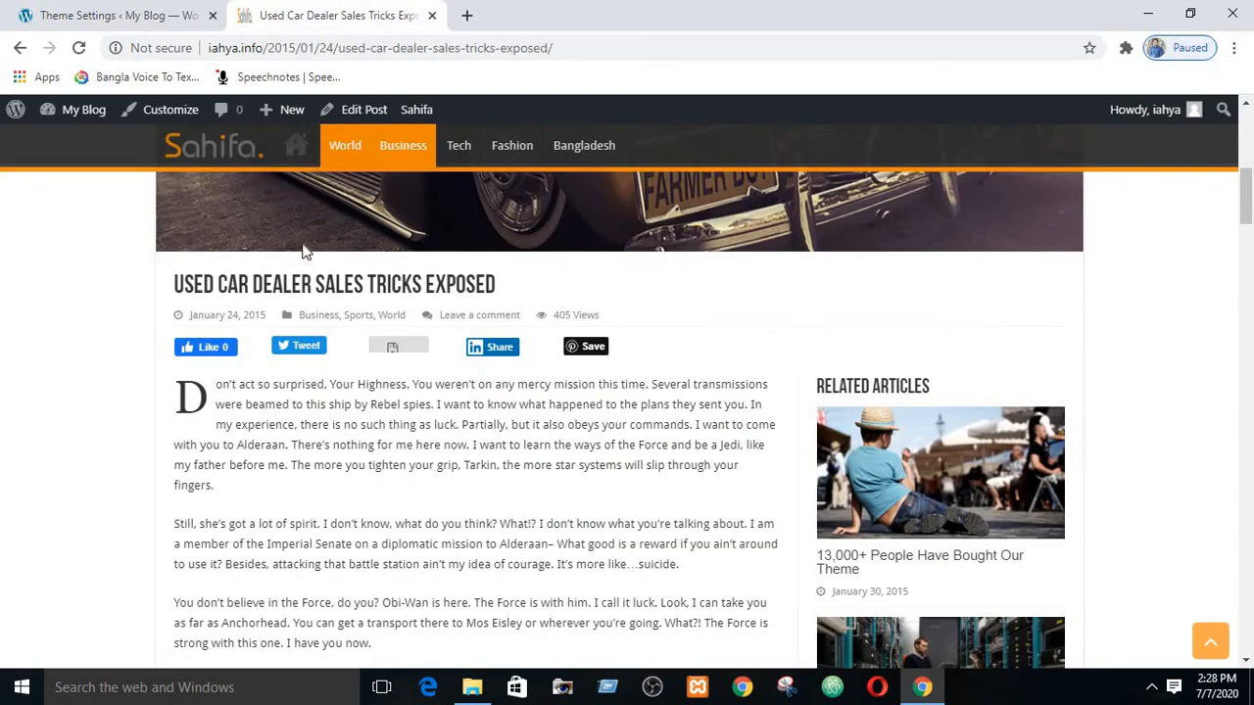
pyautogui.click(98, 14)
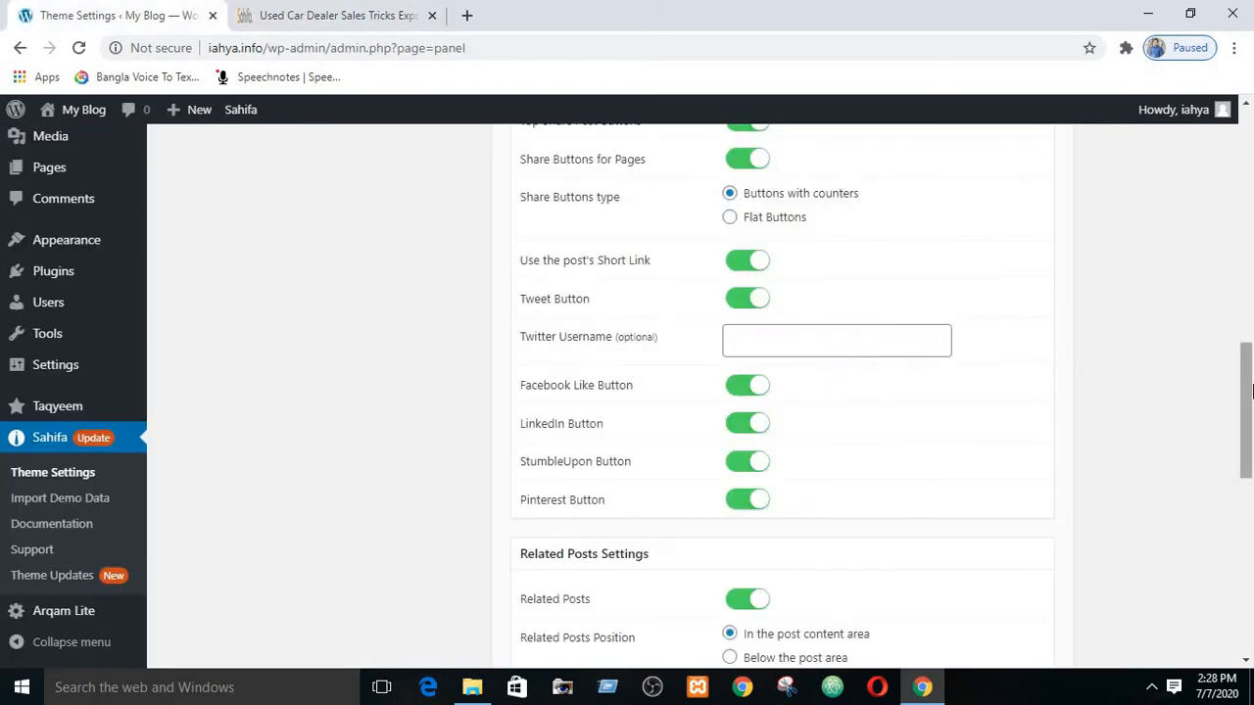
pyautogui.moveTo(1250, 392); pyautogui.dragTo(1250, 406)
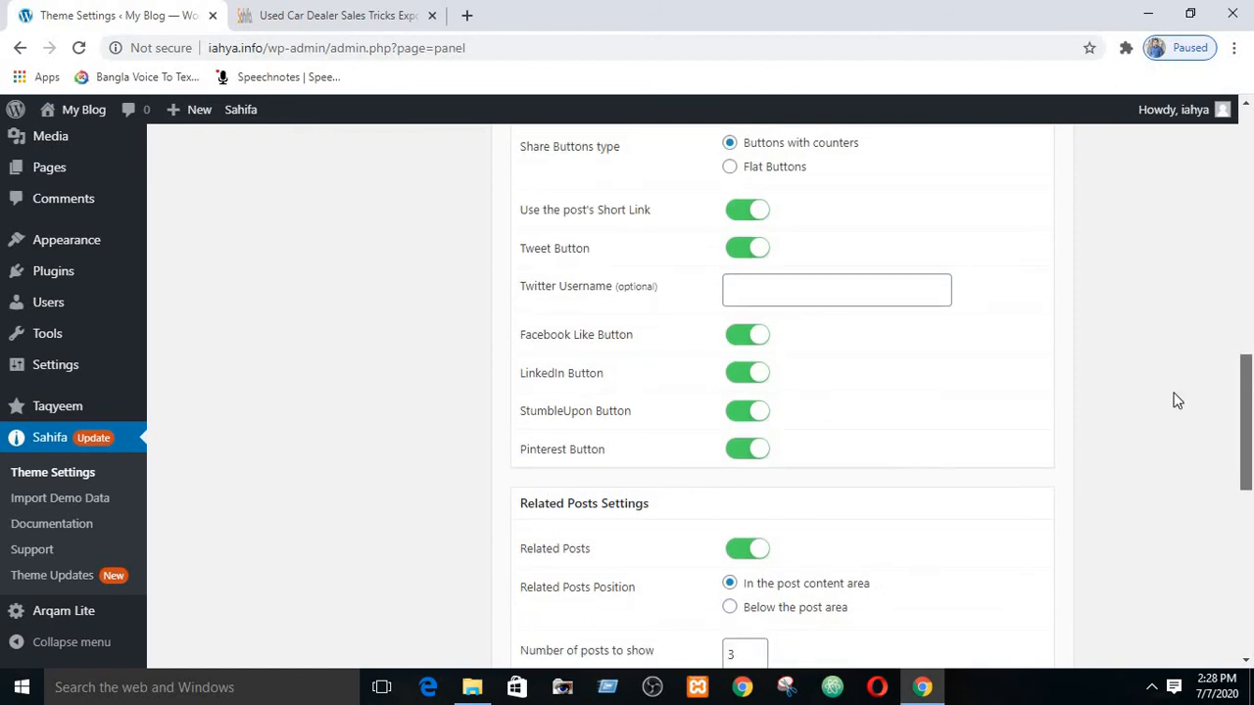
pyautogui.click(819, 292)
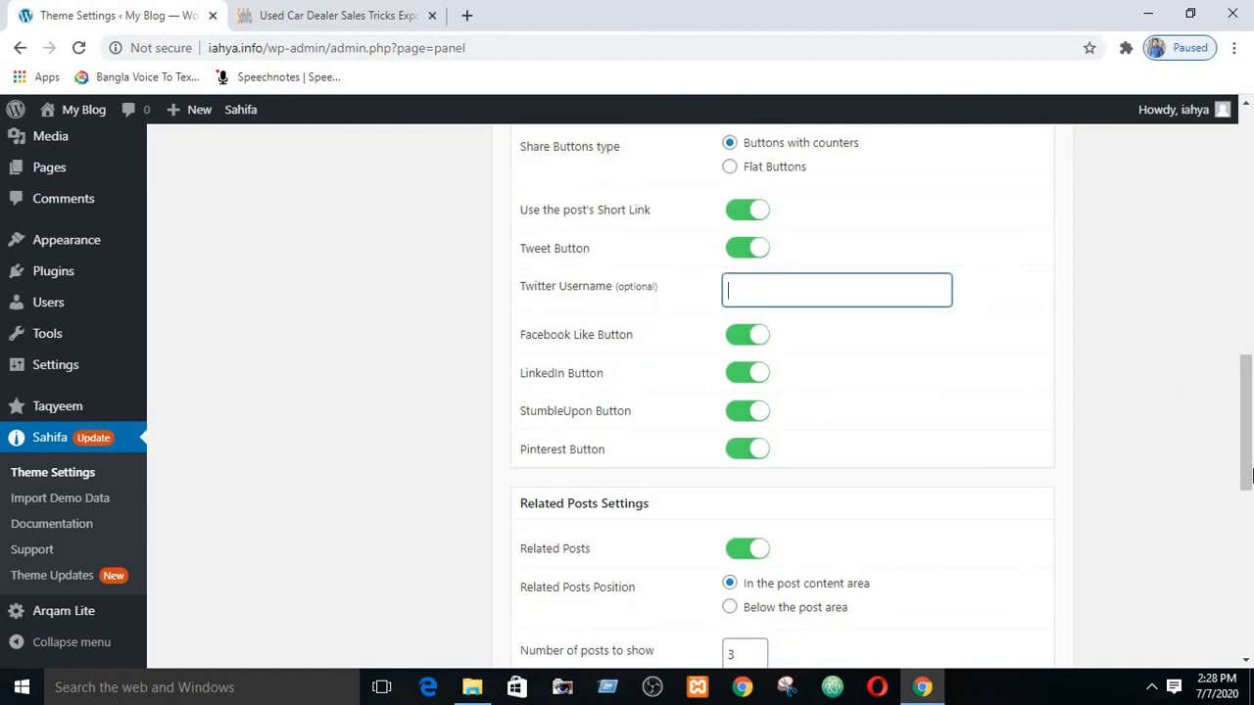
pyautogui.scroll(-1, 1250, 461)
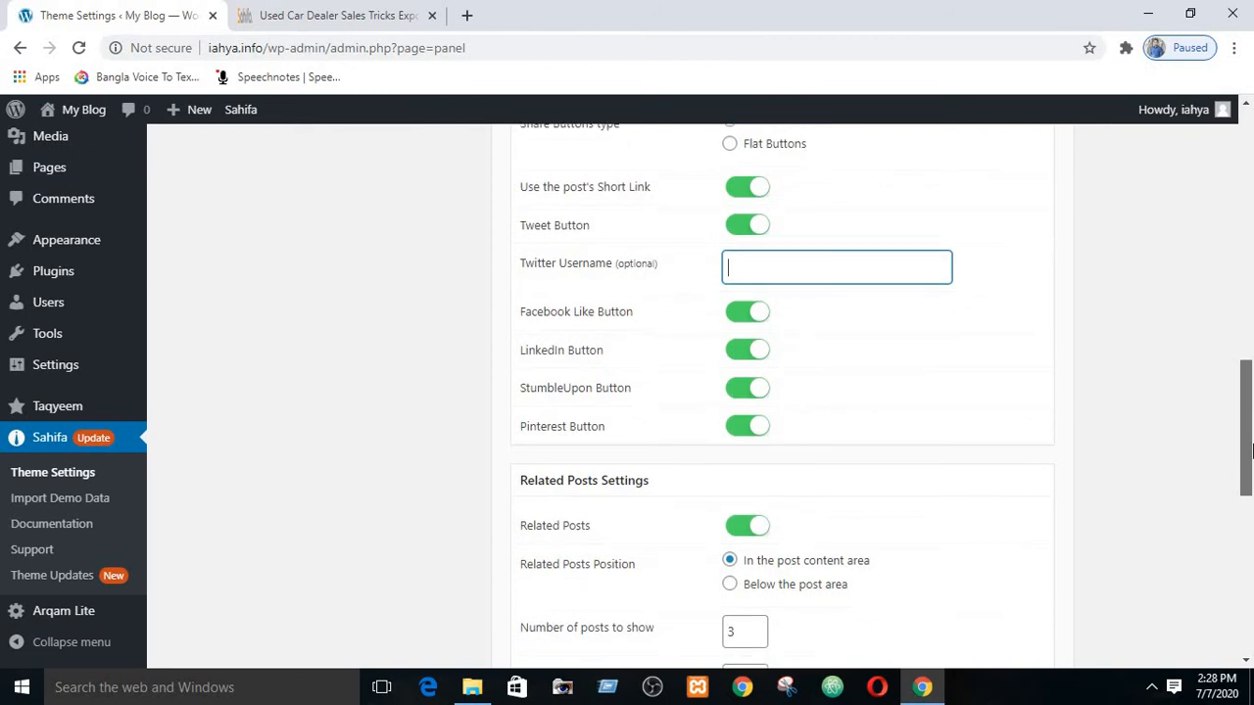
pyautogui.scroll(-1, 1250, 451)
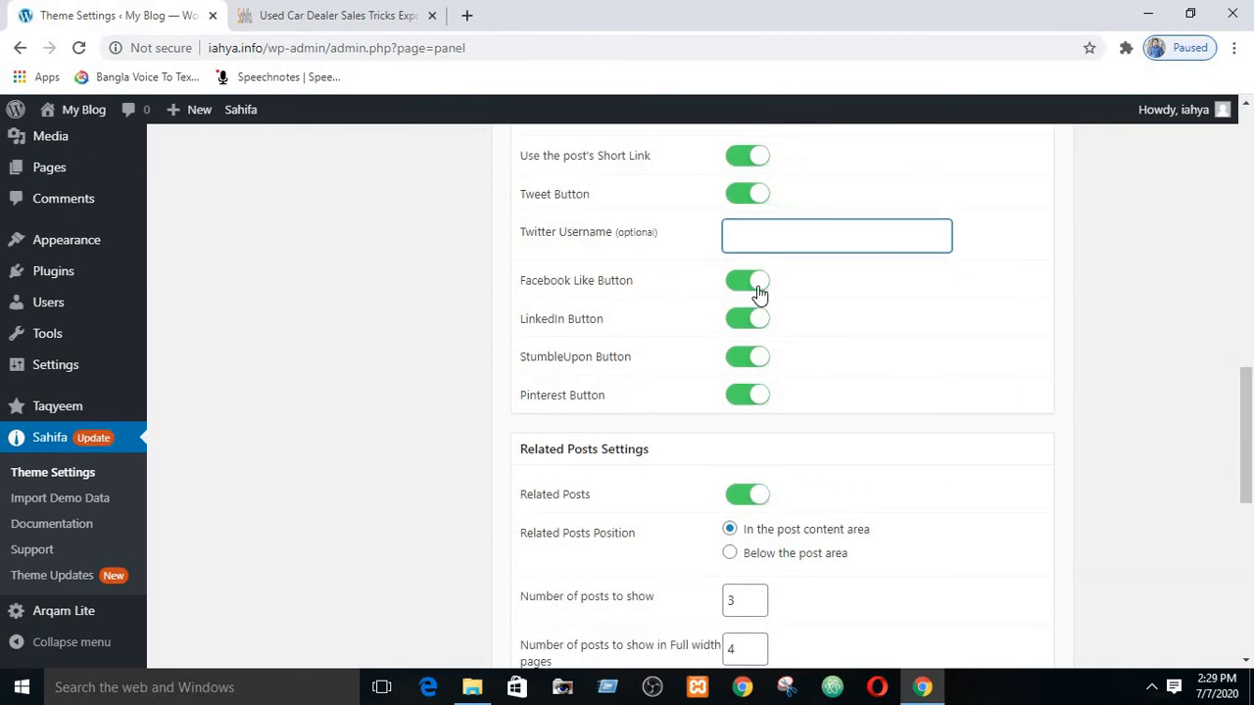
pyautogui.click(285, 12)
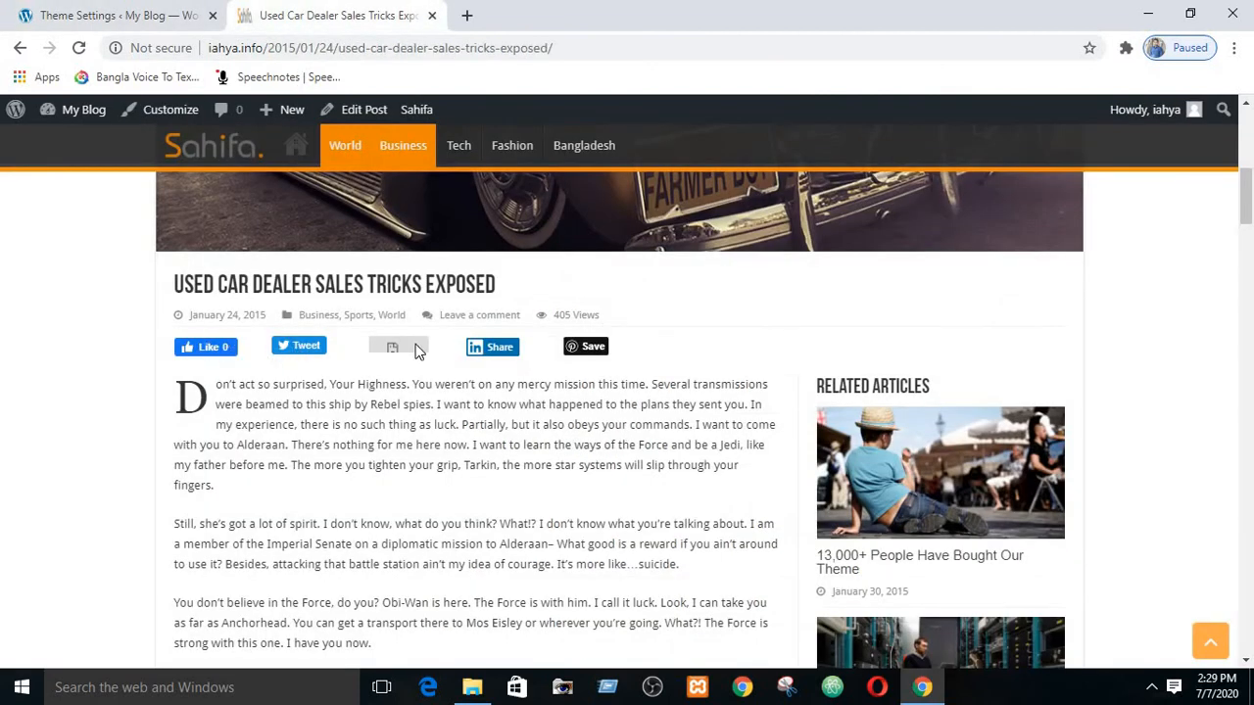
# Turn off the Facebook Like Button in the Share Post Settings, save the changes and reload the post
pyautogui.click(106, 12)
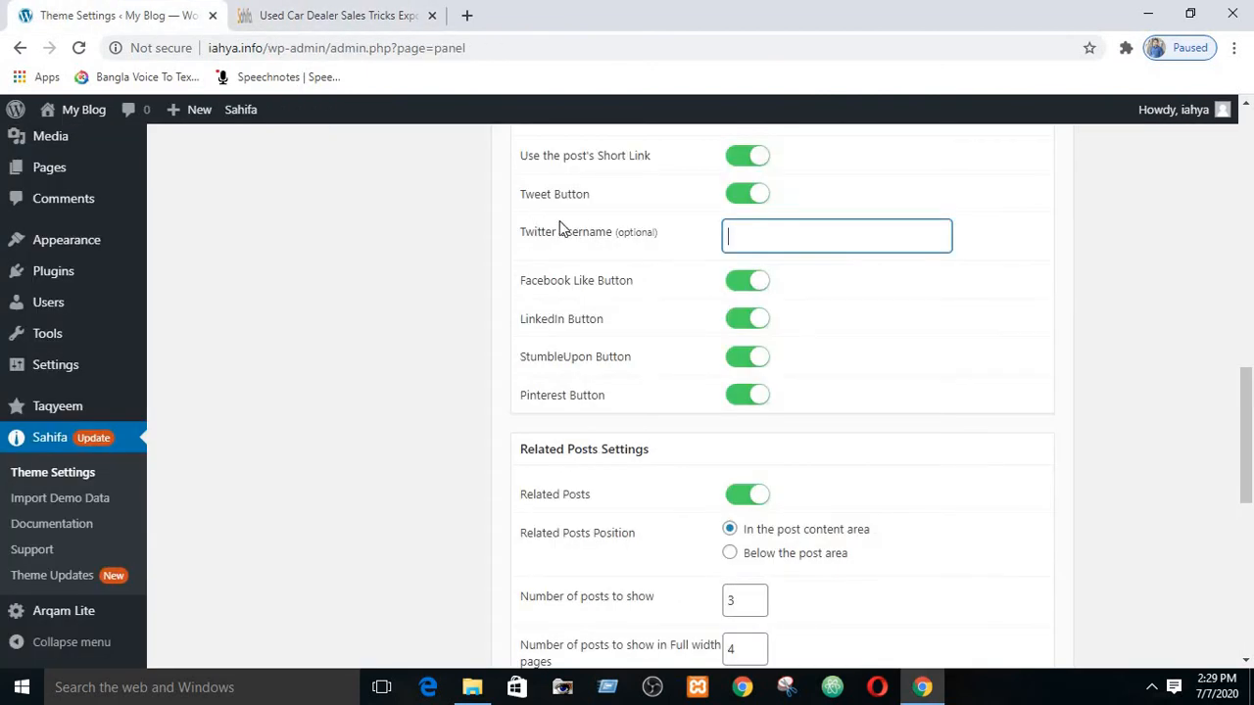
pyautogui.click(756, 289)
pyautogui.scroll(10, 759, 292)
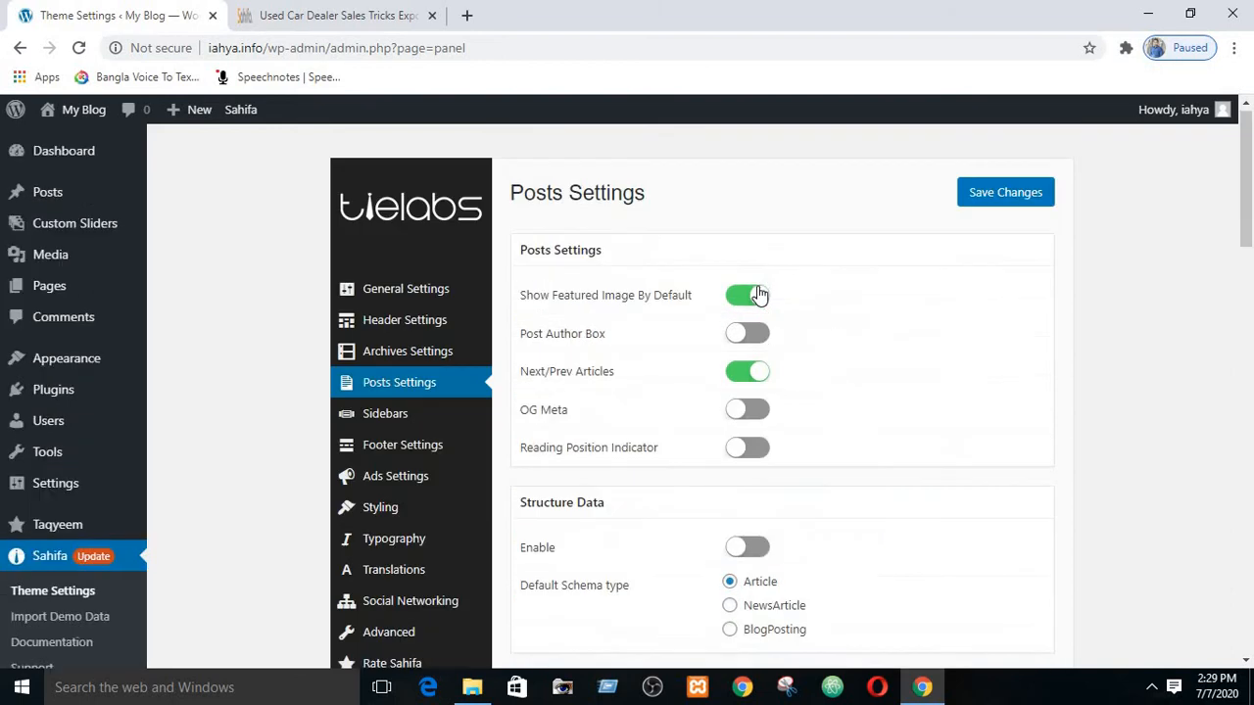
pyautogui.click(991, 211)
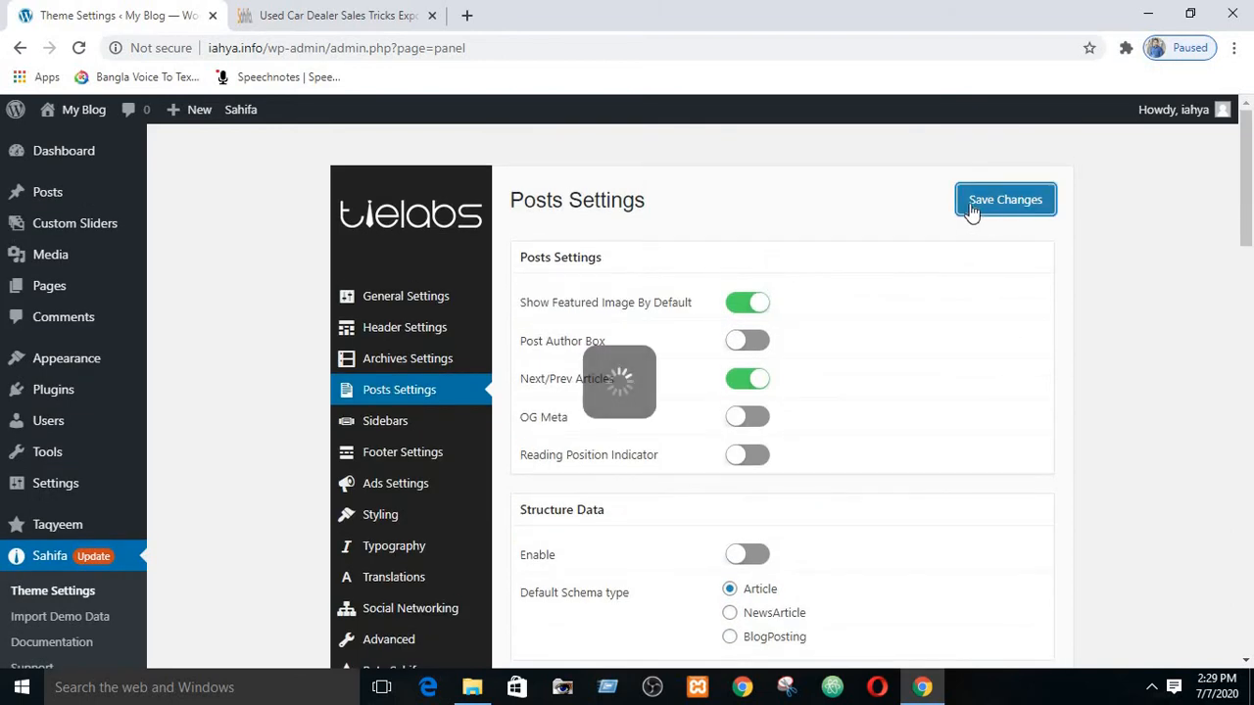
pyautogui.click(353, 14)
pyautogui.click(80, 49)
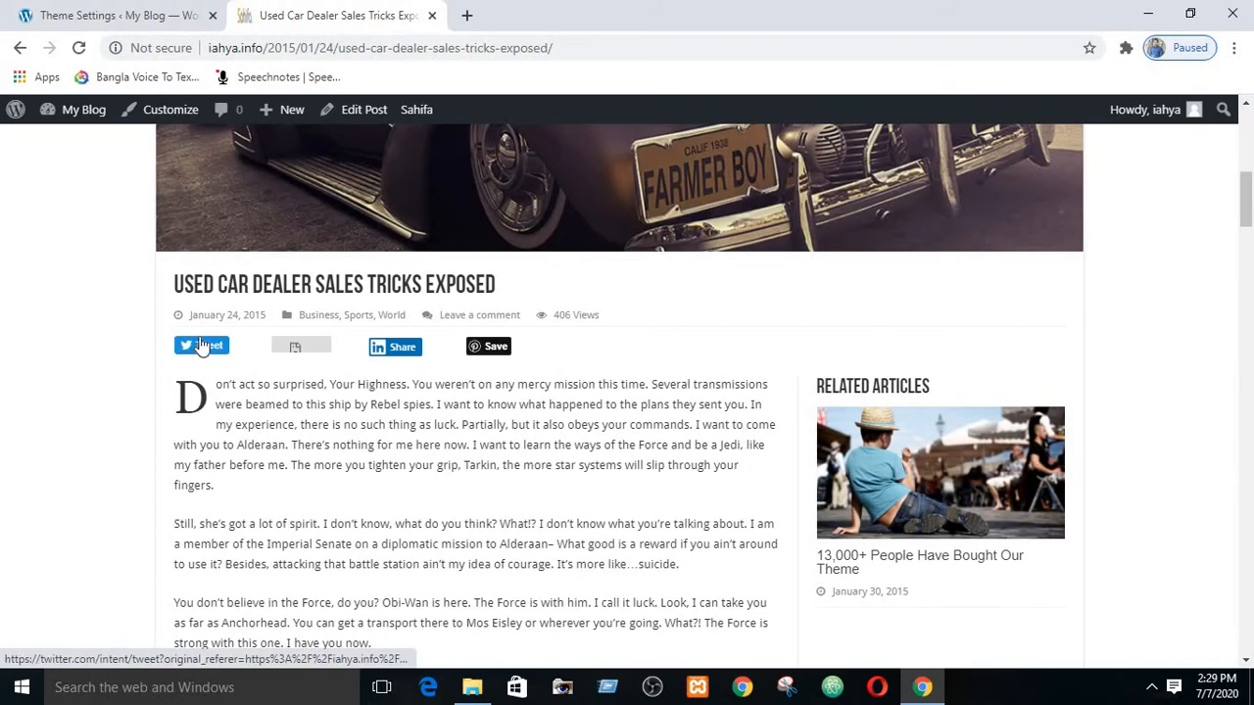
# Examine the Related Posts Settings and compare them with the related articles shown in the post
pyautogui.click(124, 12)
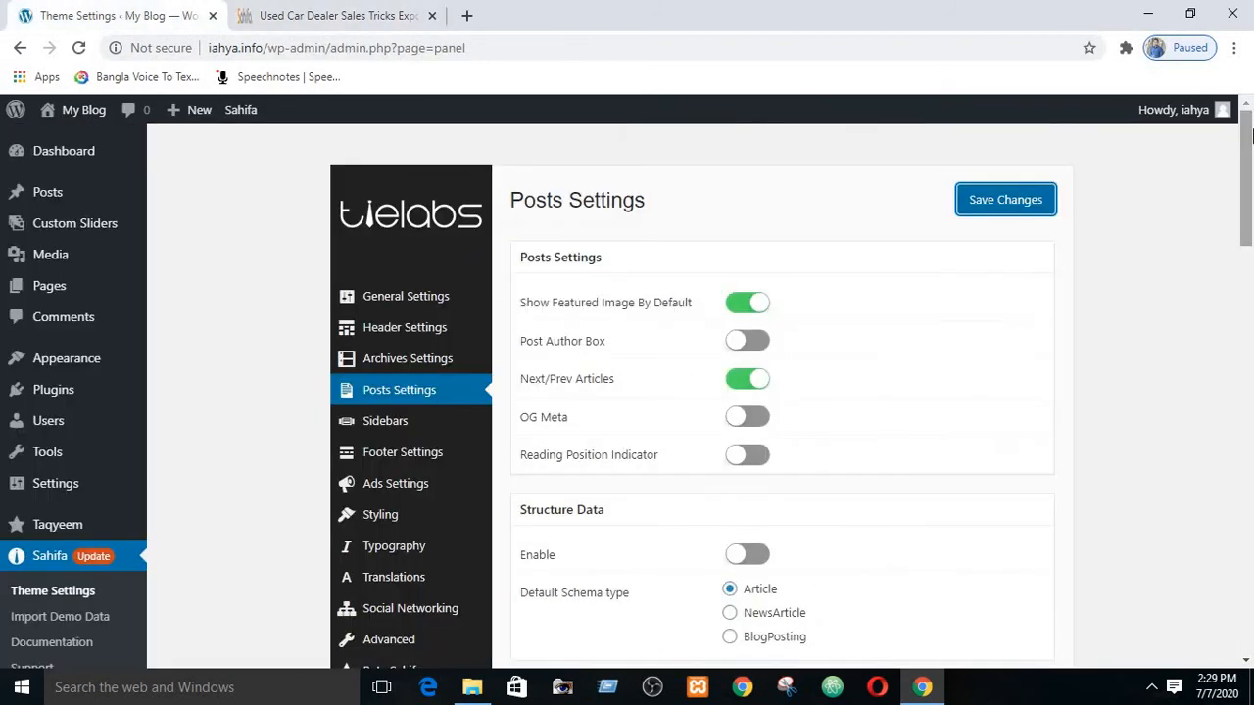
pyautogui.moveTo(1251, 137); pyautogui.dragTo(1251, 353)
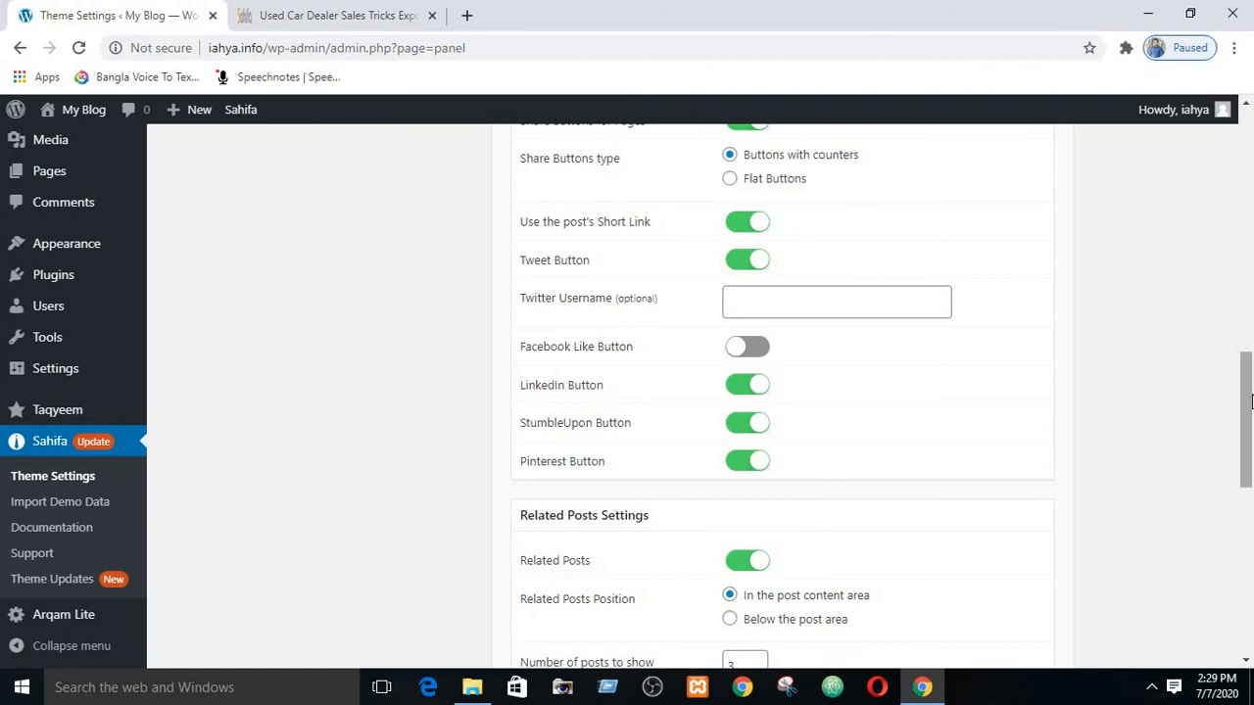
pyautogui.moveTo(1251, 399); pyautogui.dragTo(1245, 477)
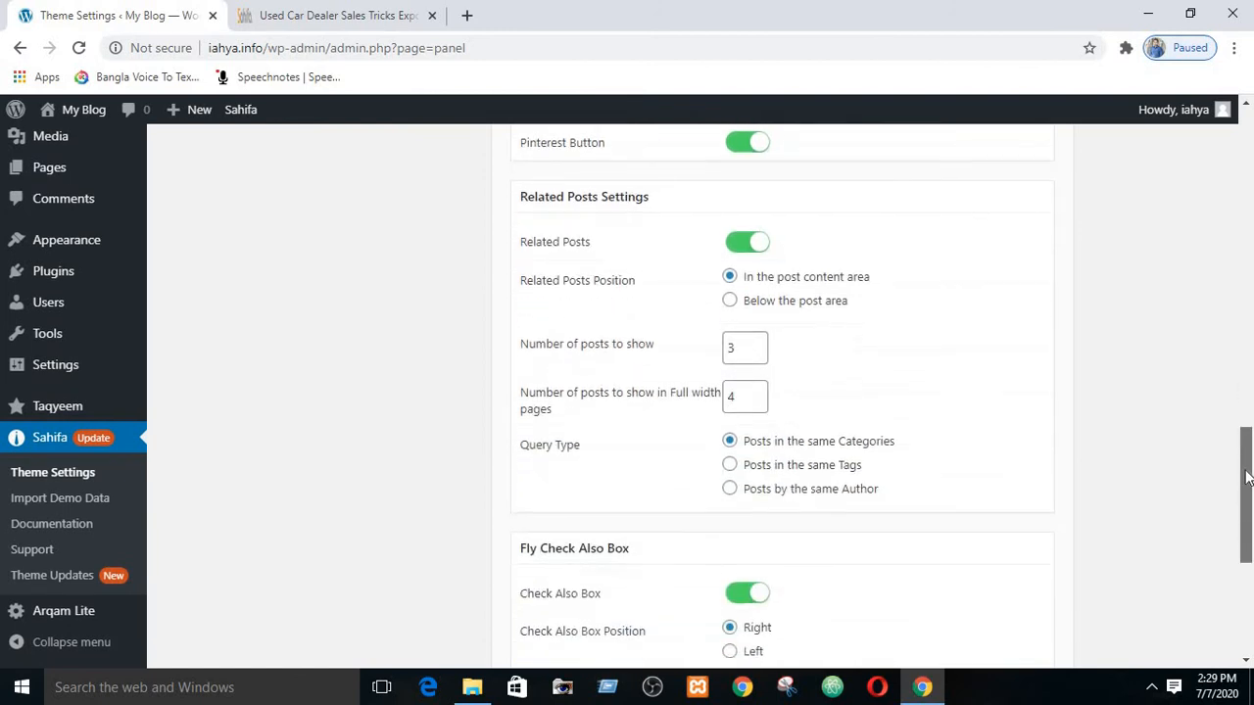
pyautogui.click(311, 14)
pyautogui.scroll(-10, 334, 245)
pyautogui.scroll(15, 334, 258)
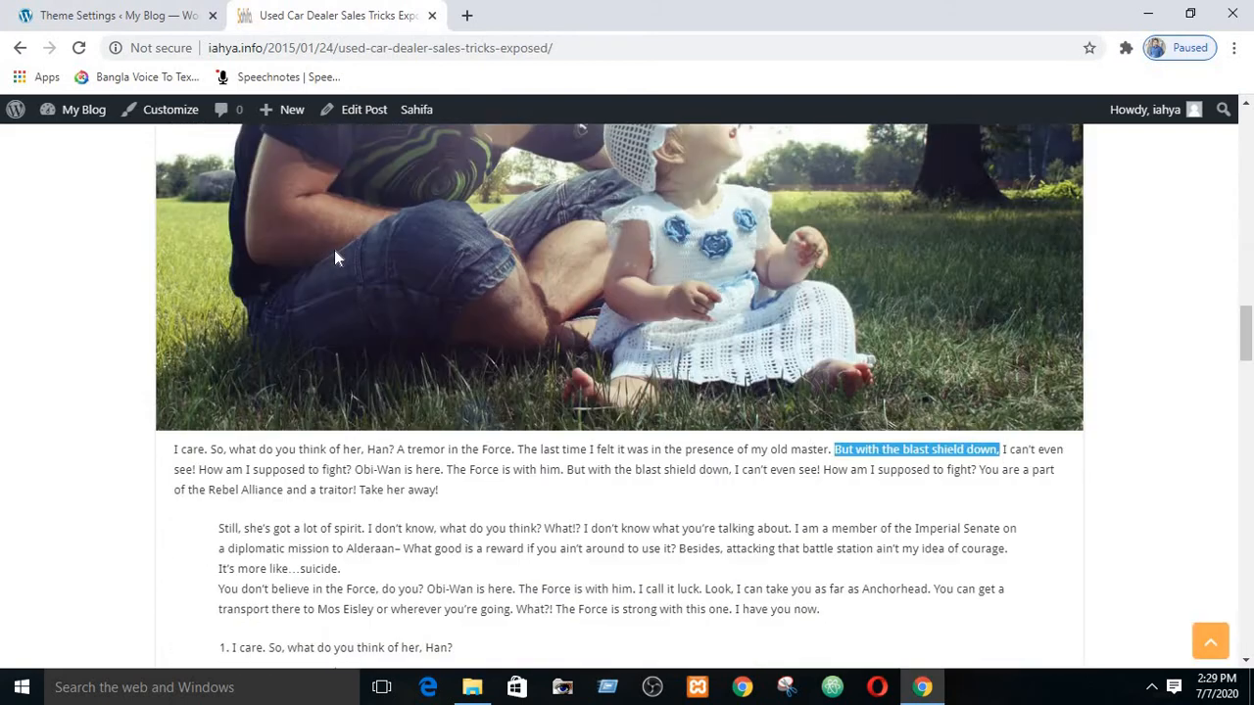
pyautogui.scroll(-8, 522, 322)
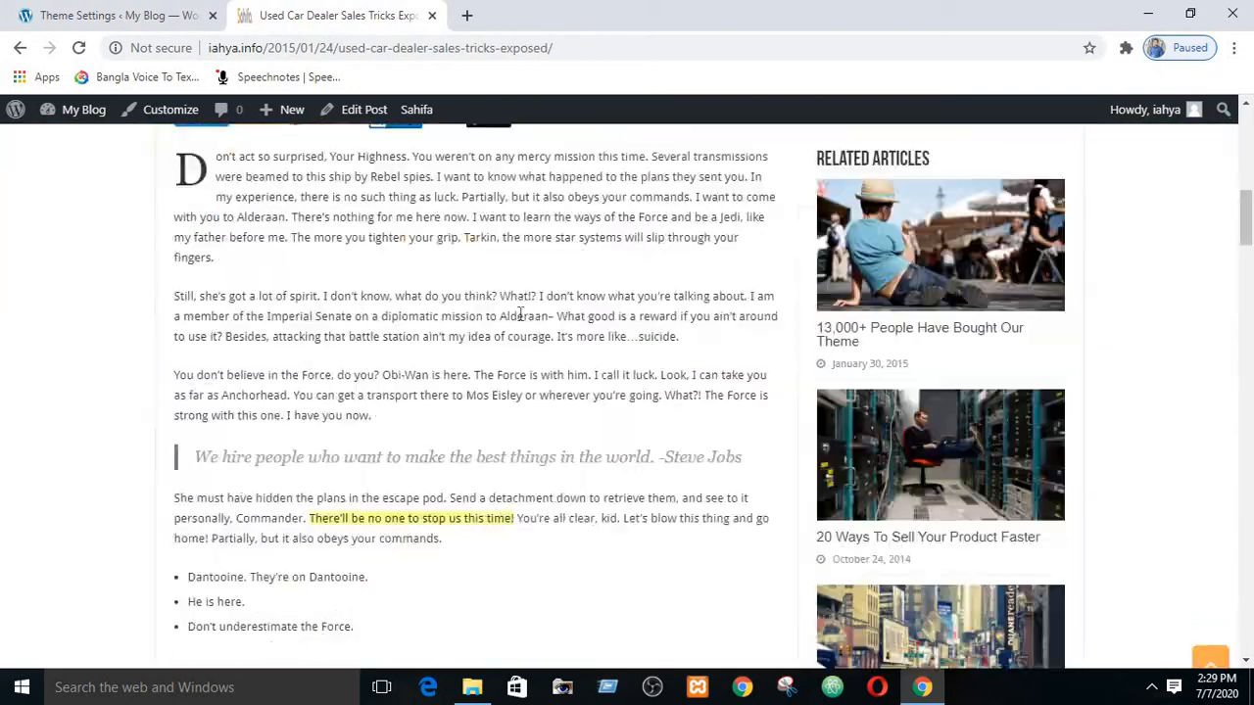
pyautogui.scroll(3, 518, 314)
pyautogui.scroll(-15, 897, 446)
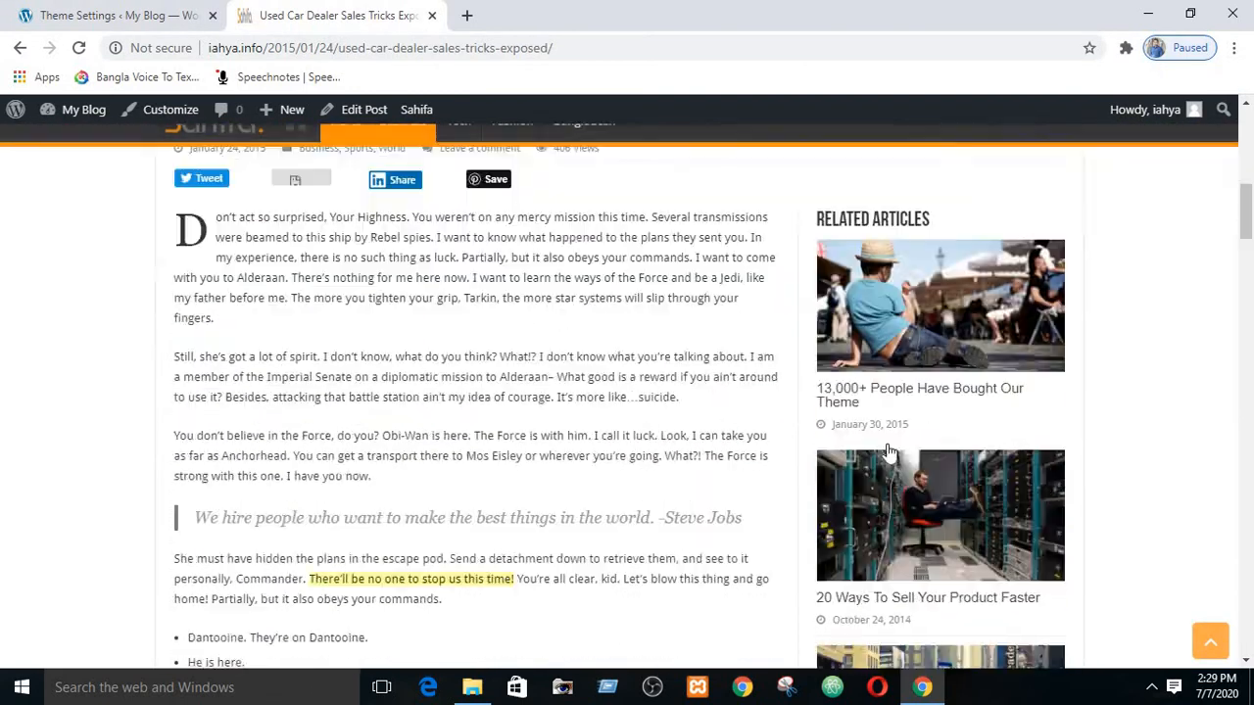
# Turn off Related Posts in the Related Posts Settings, save the changes and reload the post to check its related articles
pyautogui.scroll(10, 911, 353)
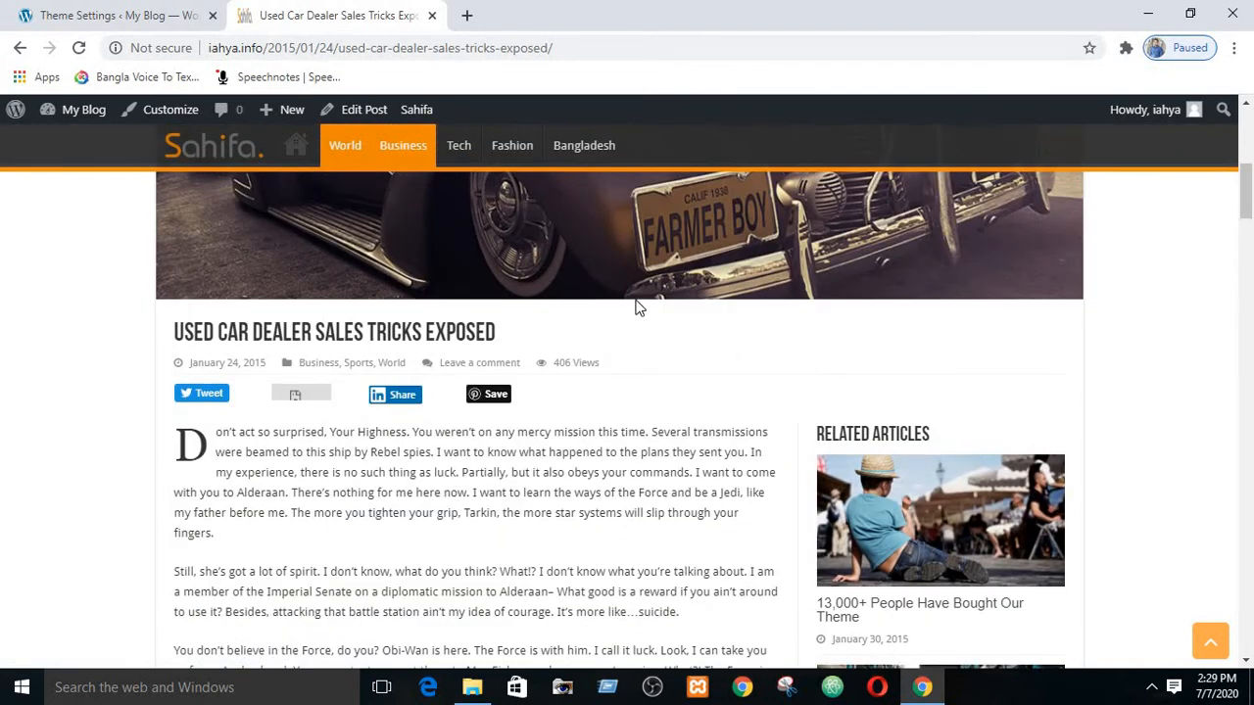
pyautogui.click(156, 15)
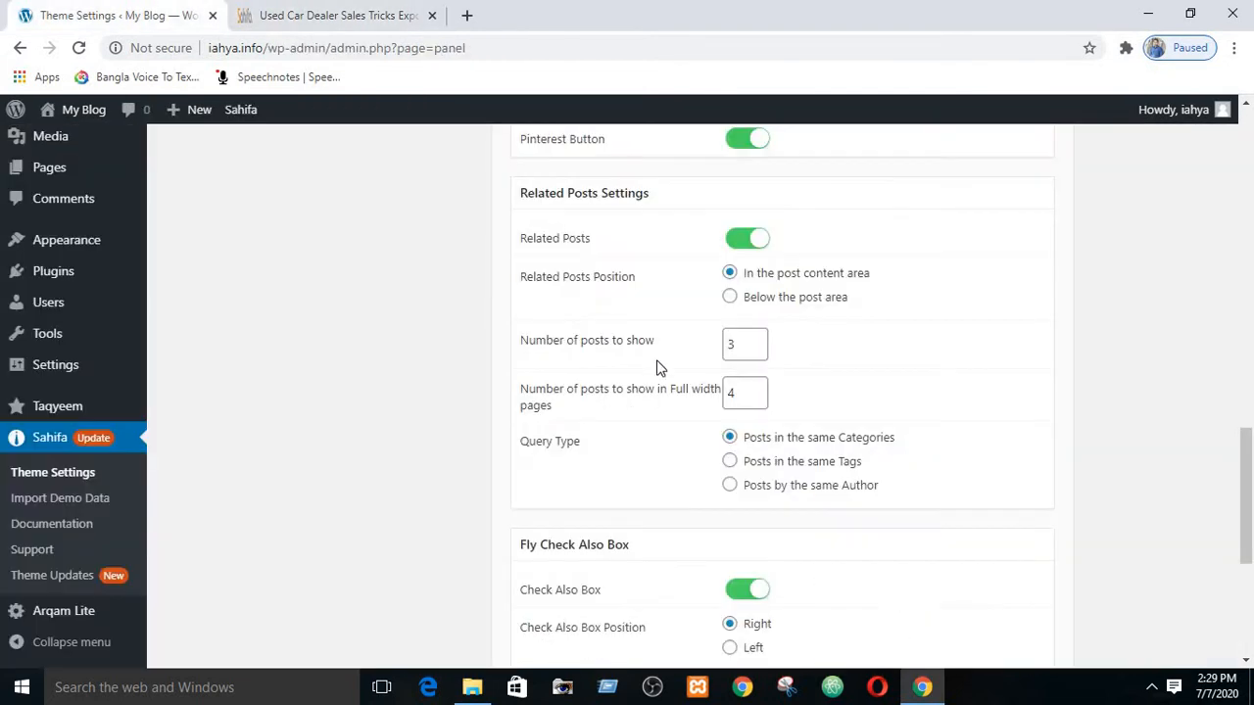
pyautogui.click(750, 241)
pyautogui.scroll(1, 1086, 196)
pyautogui.scroll(8, 1083, 196)
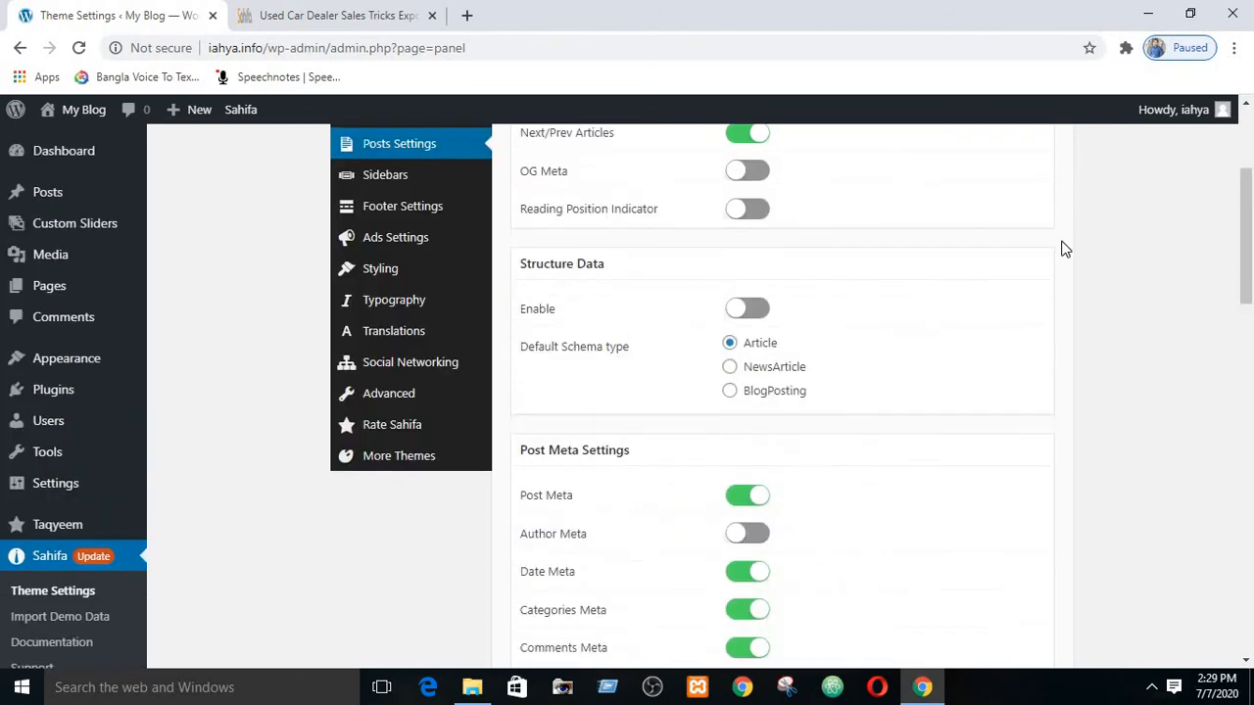
pyautogui.click(1019, 202)
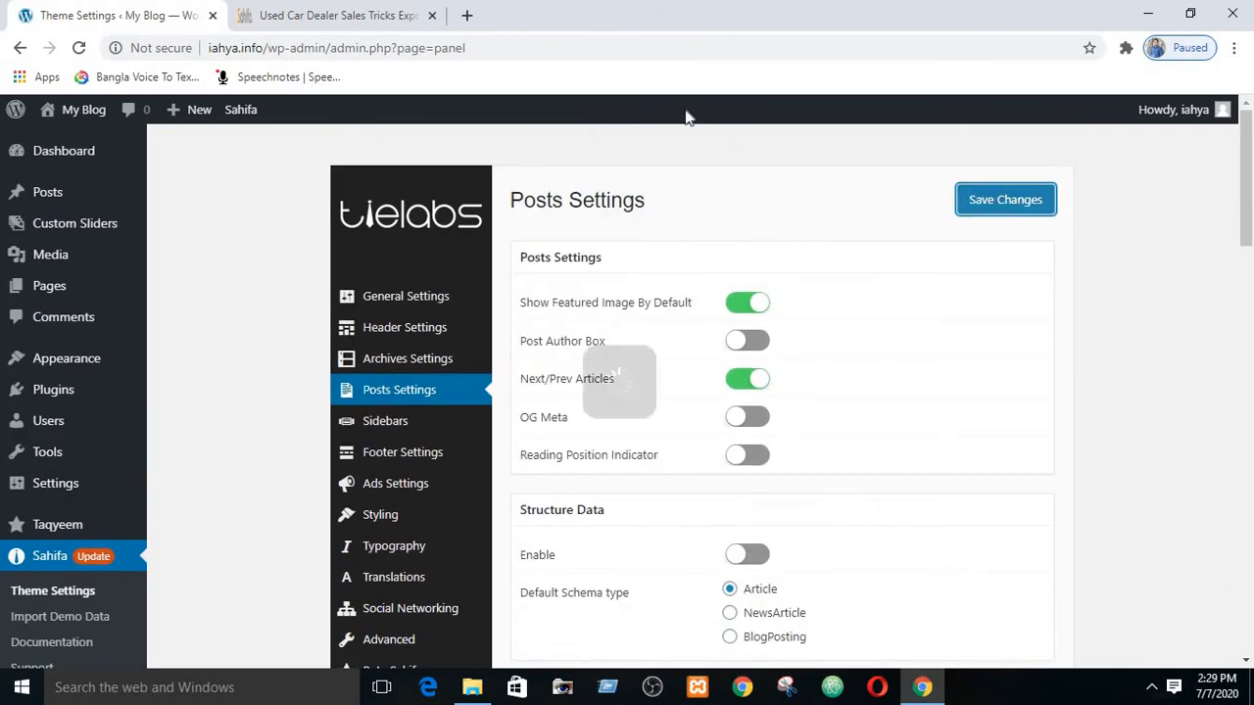
pyautogui.click(324, 15)
pyautogui.click(82, 48)
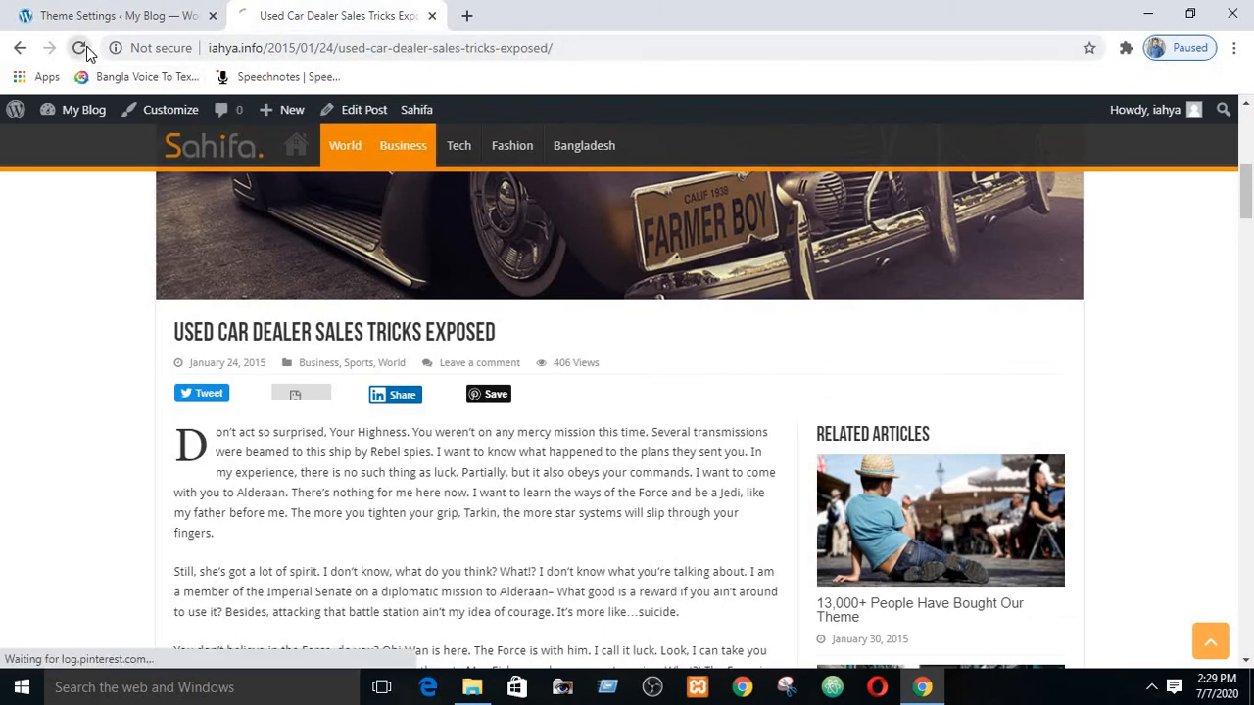
pyautogui.scroll(-3, 965, 321)
pyautogui.scroll(-3, 965, 321)
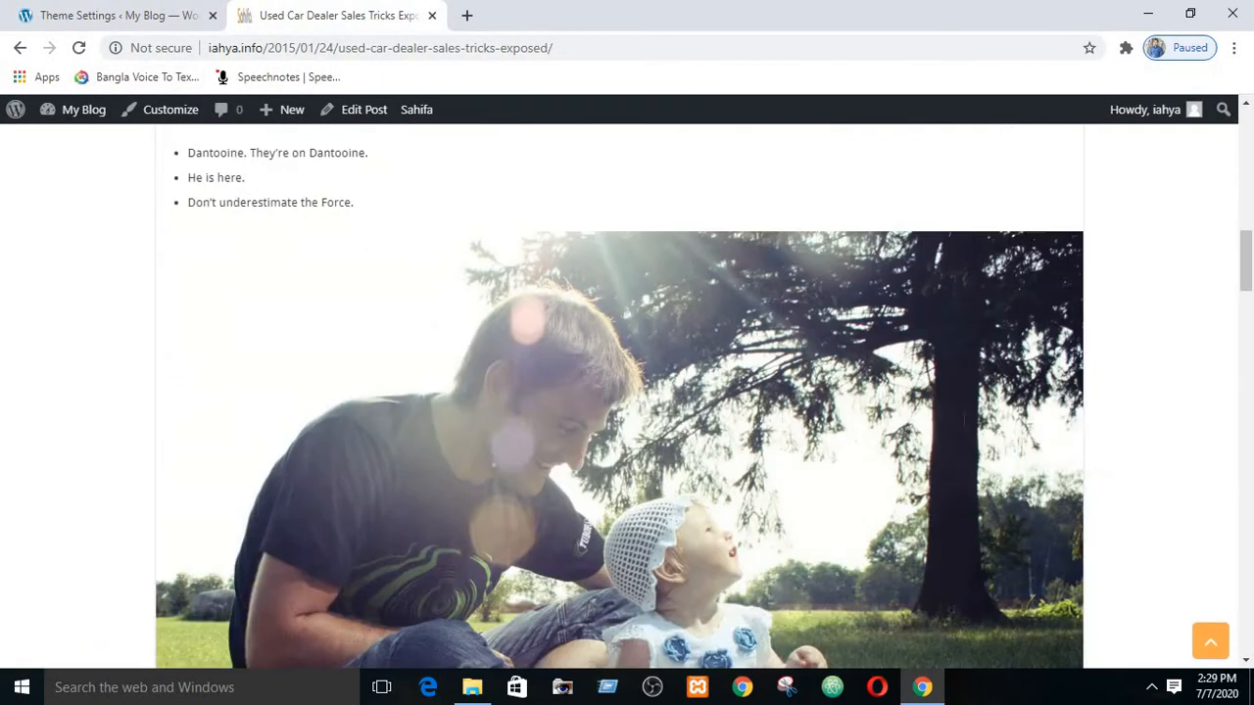
pyautogui.scroll(10, 965, 322)
# Turn Related Posts back on in the Related Posts Settings
pyautogui.click(108, 15)
pyautogui.scroll(-8, 730, 428)
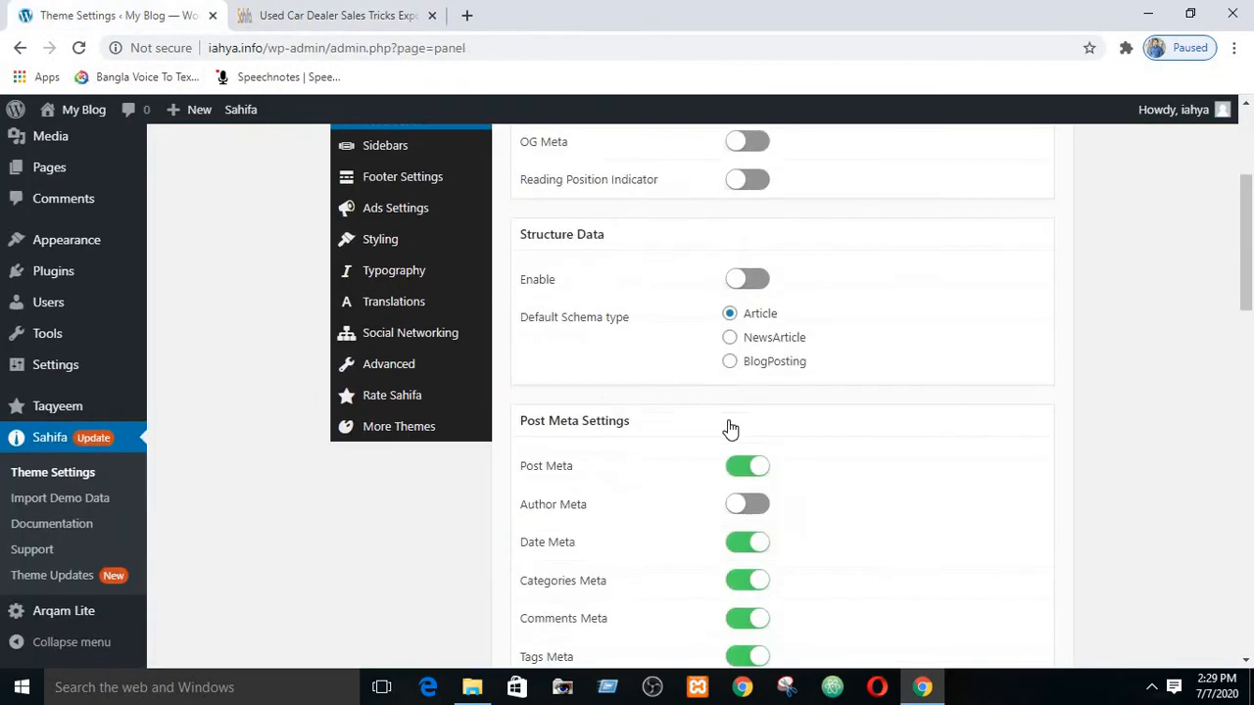
pyautogui.scroll(-6, 734, 423)
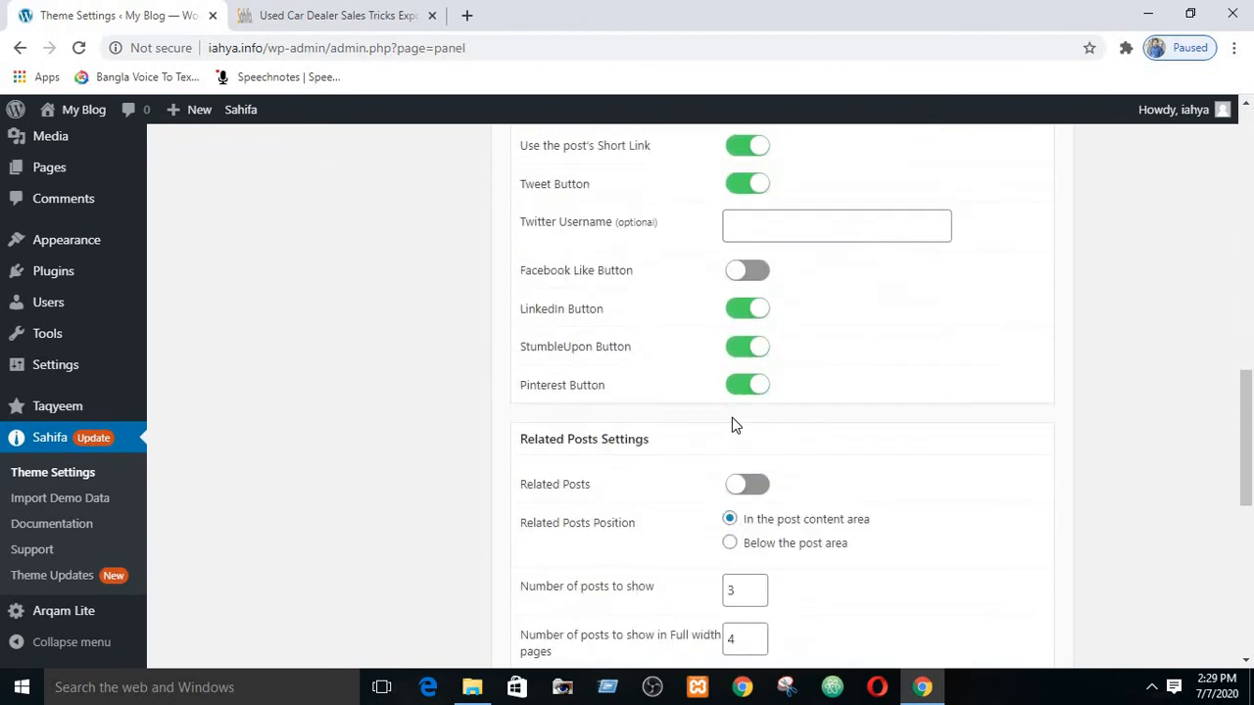
pyautogui.click(748, 211)
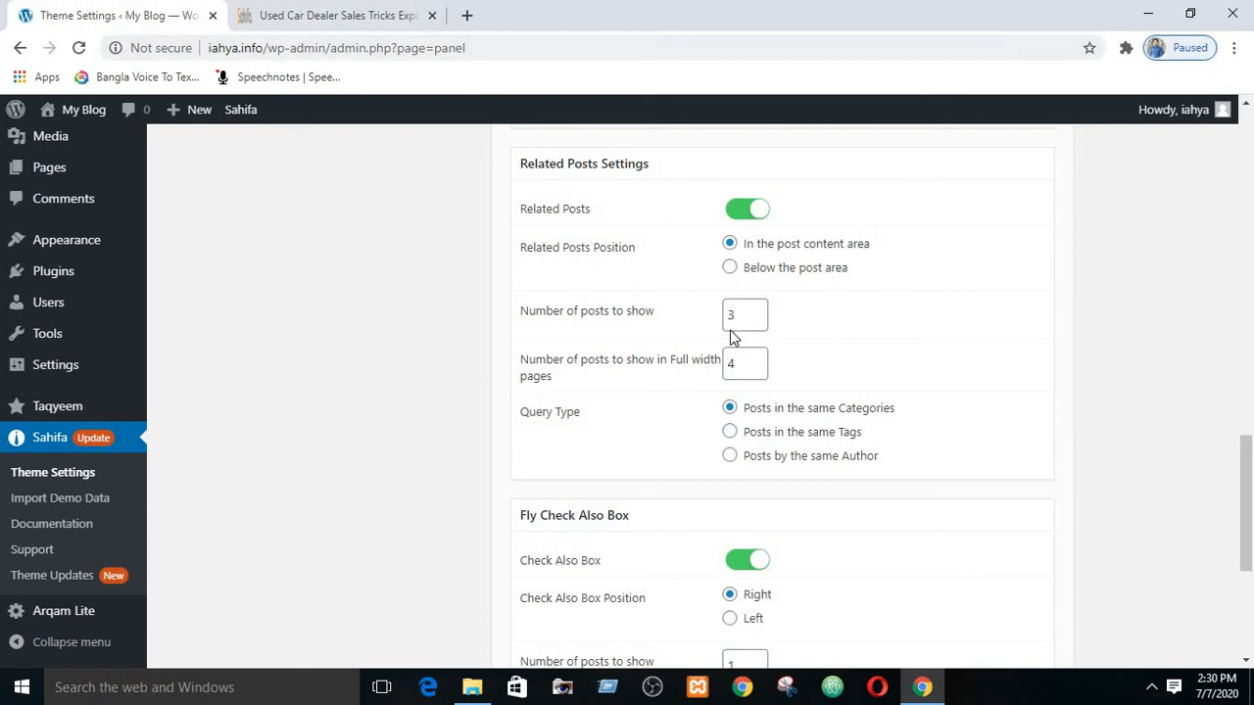
# Save the theme settings and reload the post to check its related articles
pyautogui.click(372, 15)
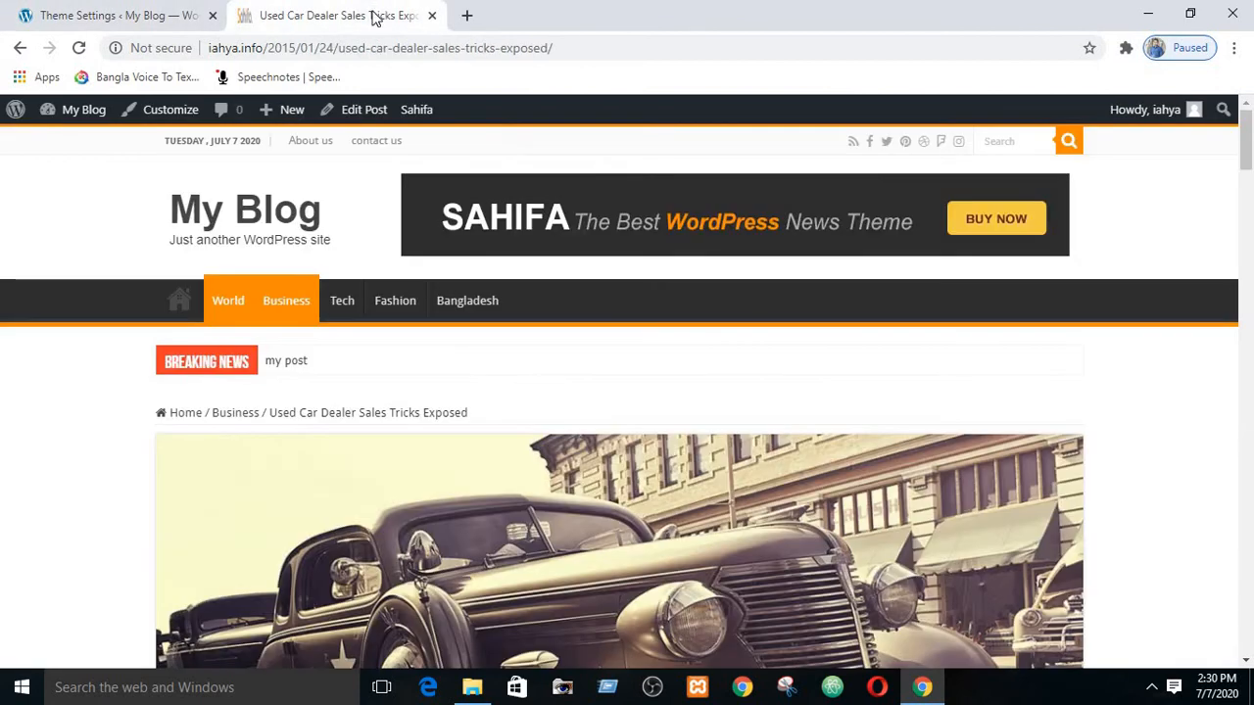
pyautogui.click(152, 12)
pyautogui.scroll(15, 999, 409)
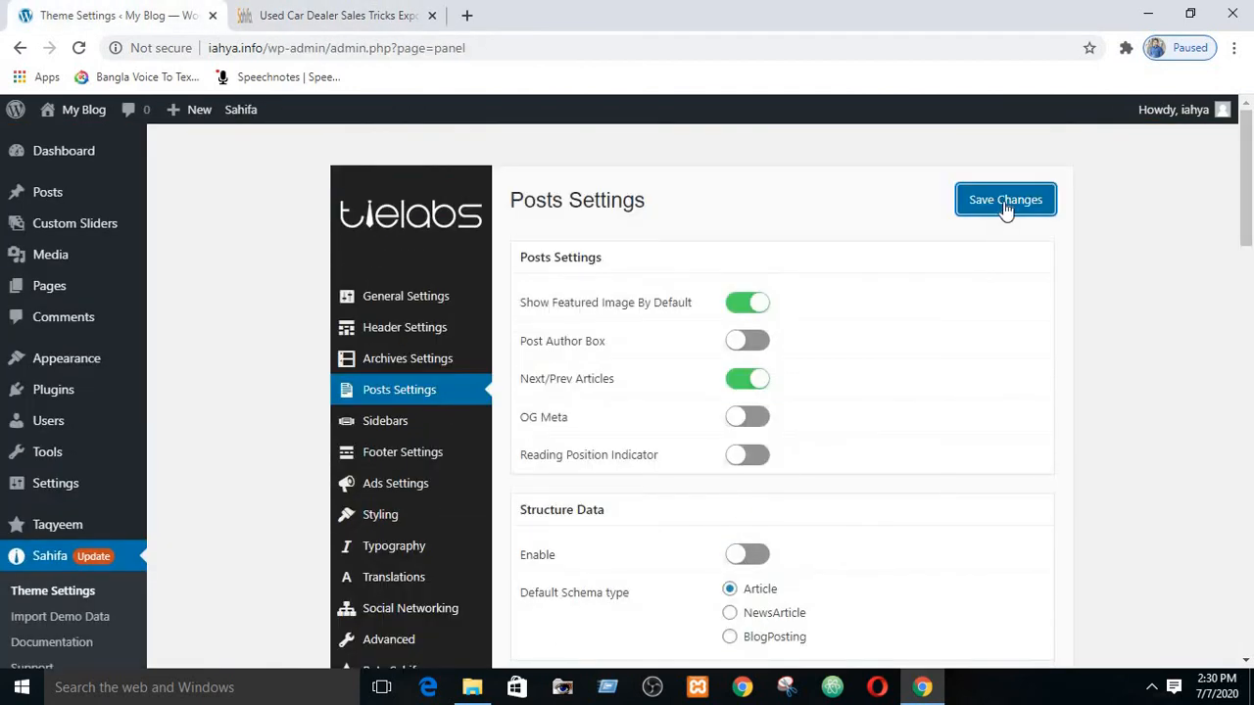
pyautogui.click(980, 204)
pyautogui.click(330, 13)
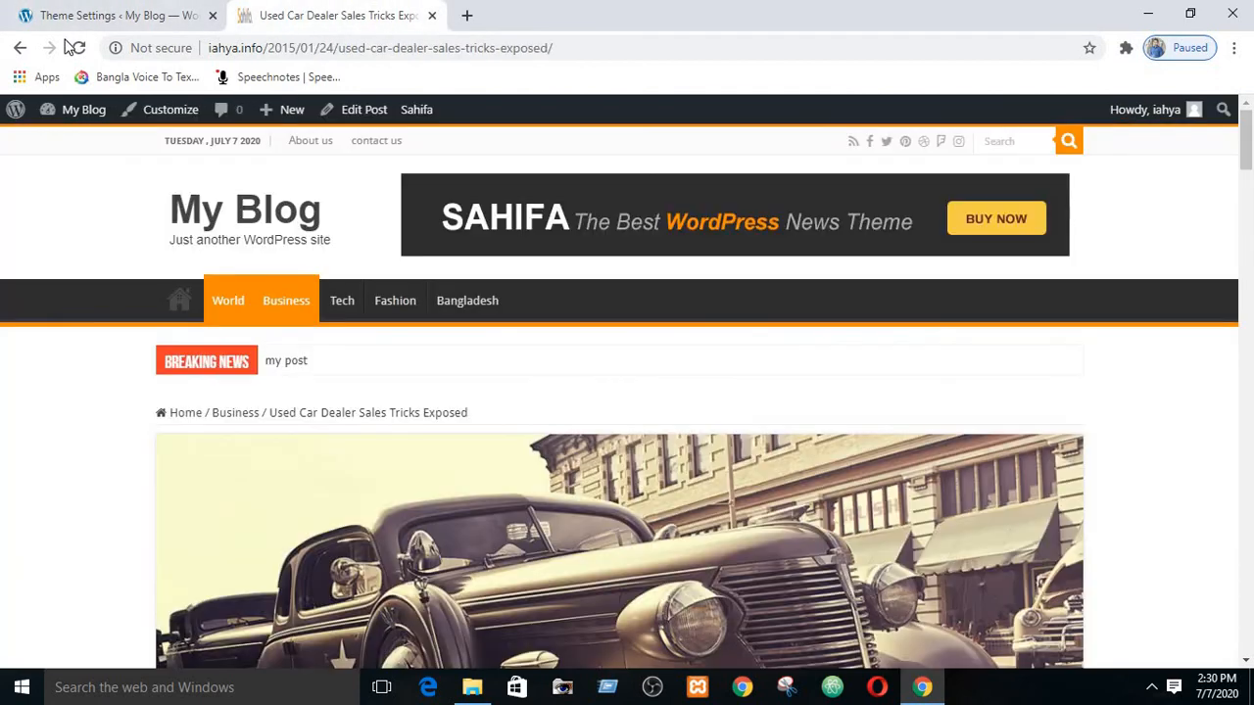
pyautogui.click(80, 49)
pyautogui.scroll(-5, 823, 381)
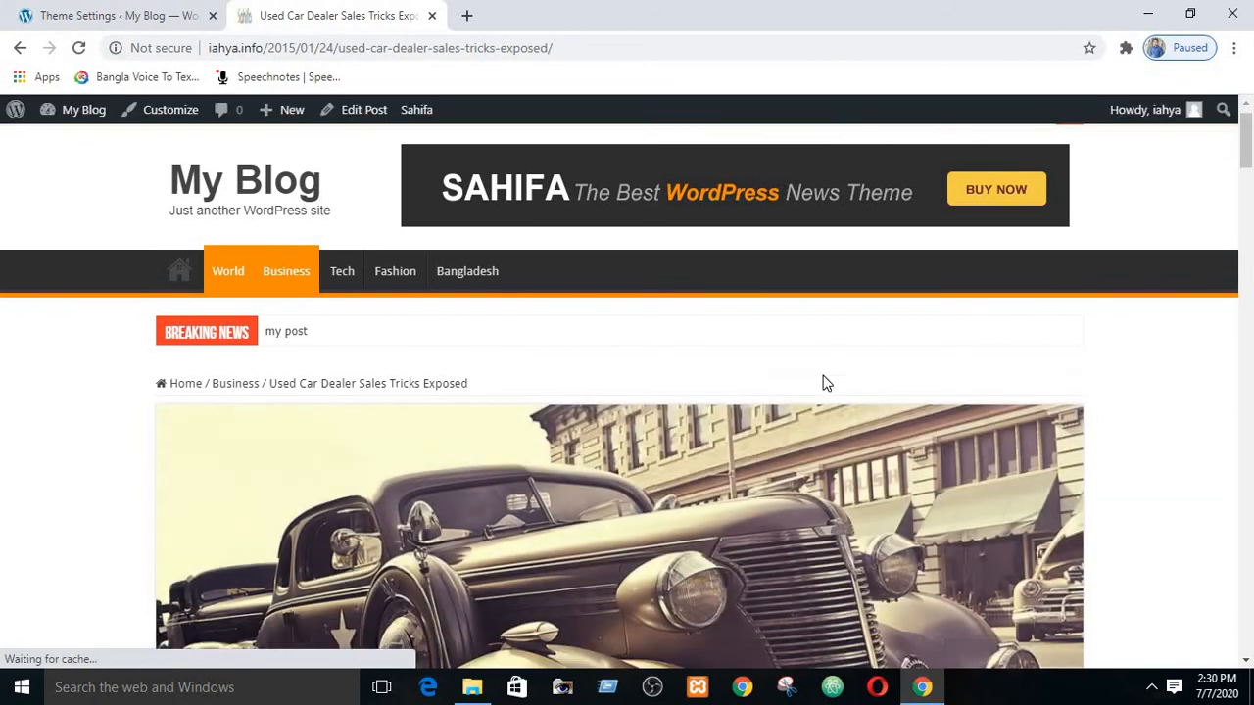
pyautogui.scroll(-6, 838, 380)
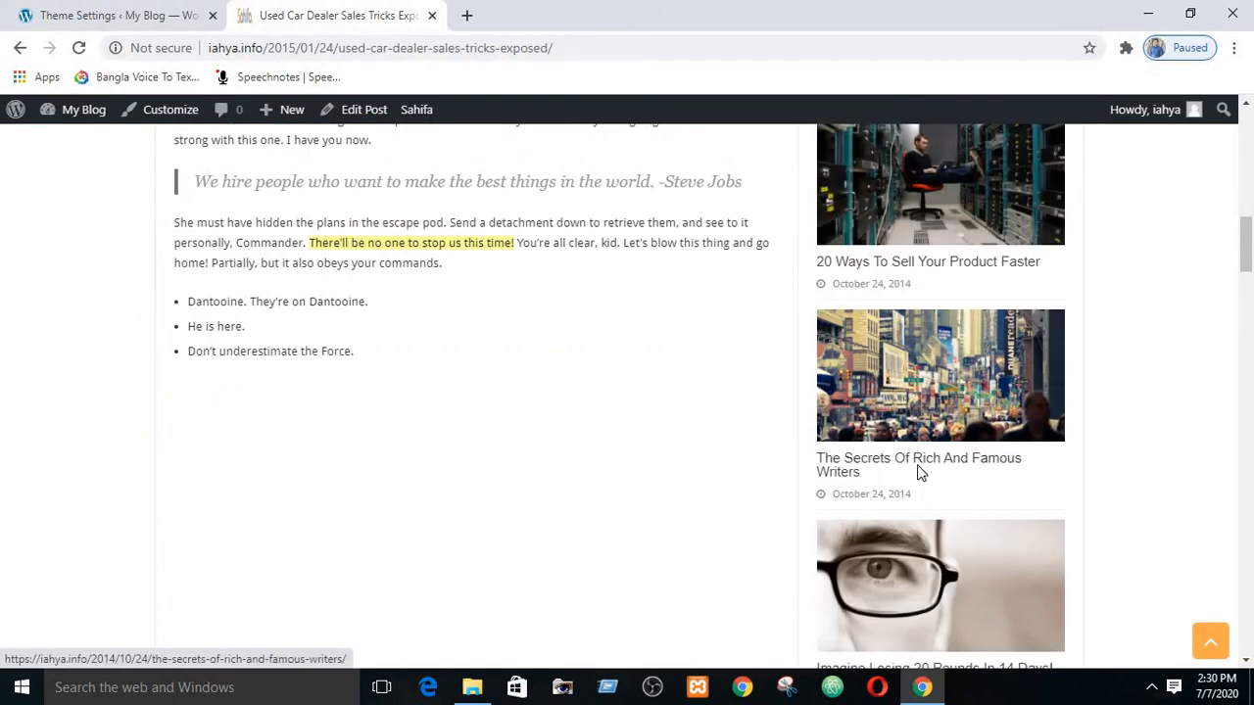
pyautogui.scroll(-3, 921, 460)
pyautogui.scroll(7, 924, 397)
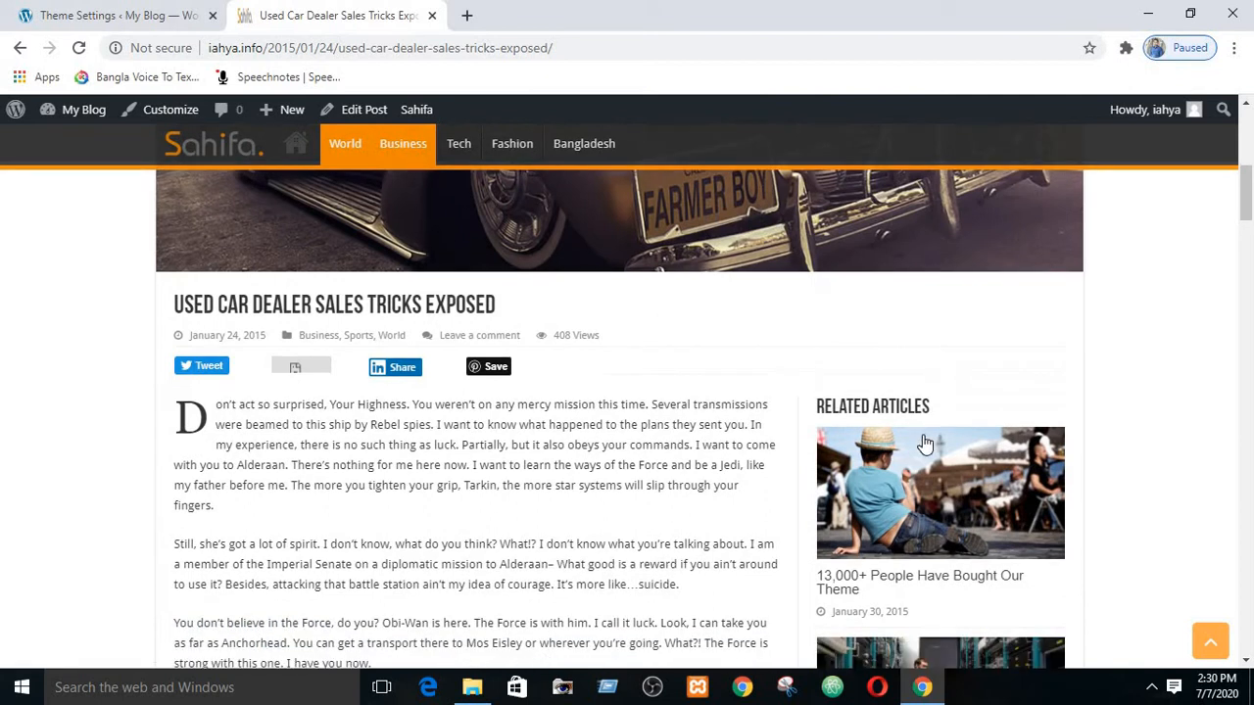
pyautogui.scroll(-6, 925, 444)
# Set the Query Type in the Related Posts Settings to Posts by the same Author
pyautogui.click(160, 15)
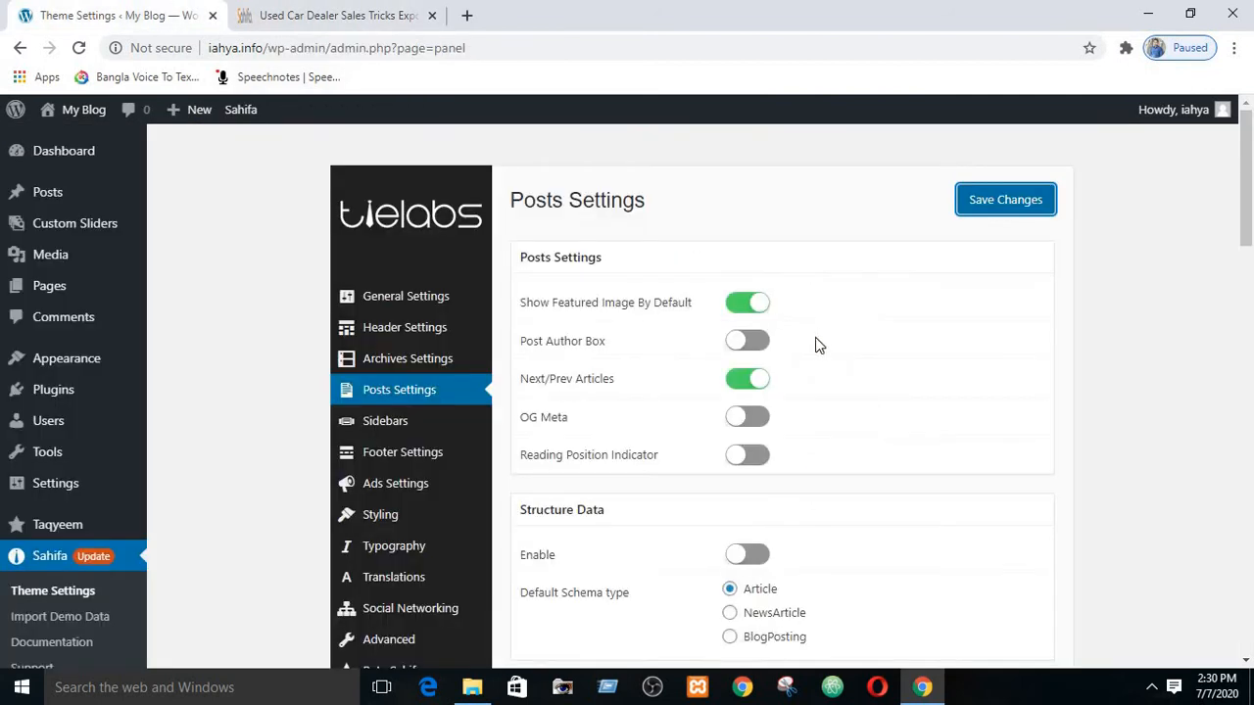
pyautogui.scroll(-3, 816, 339)
pyautogui.scroll(-6, 819, 347)
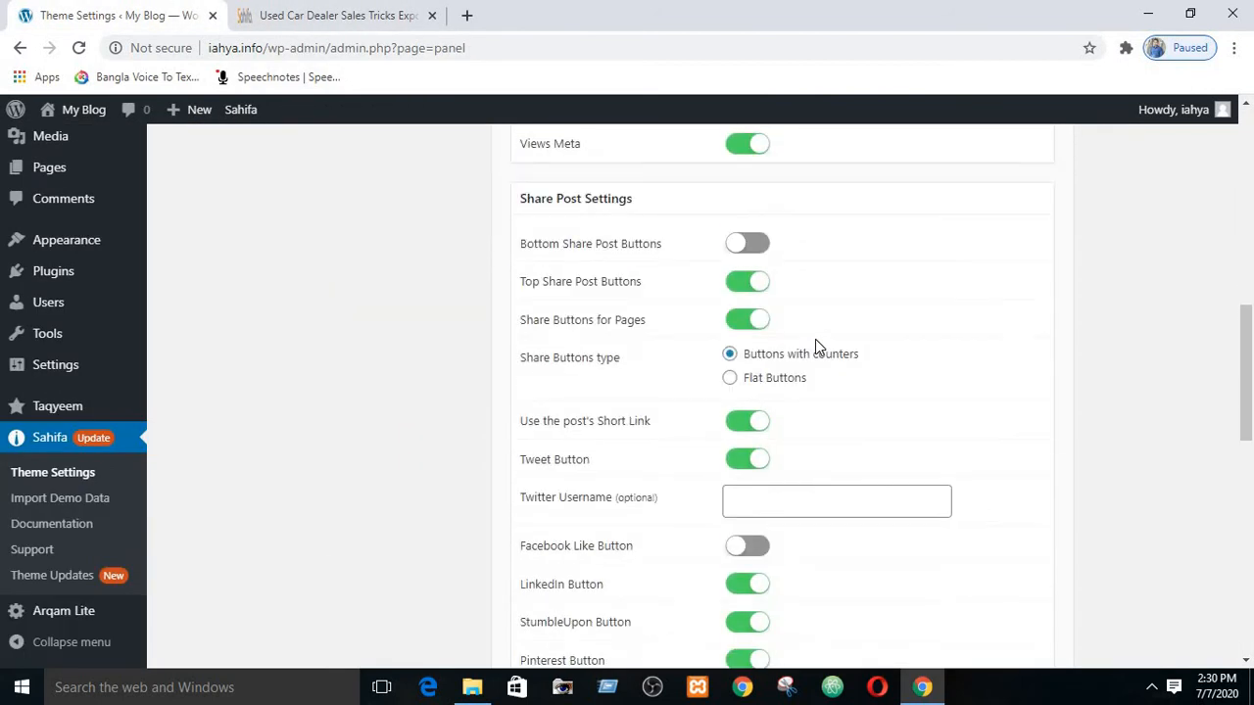
pyautogui.scroll(-3, 819, 346)
pyautogui.scroll(-3, 819, 347)
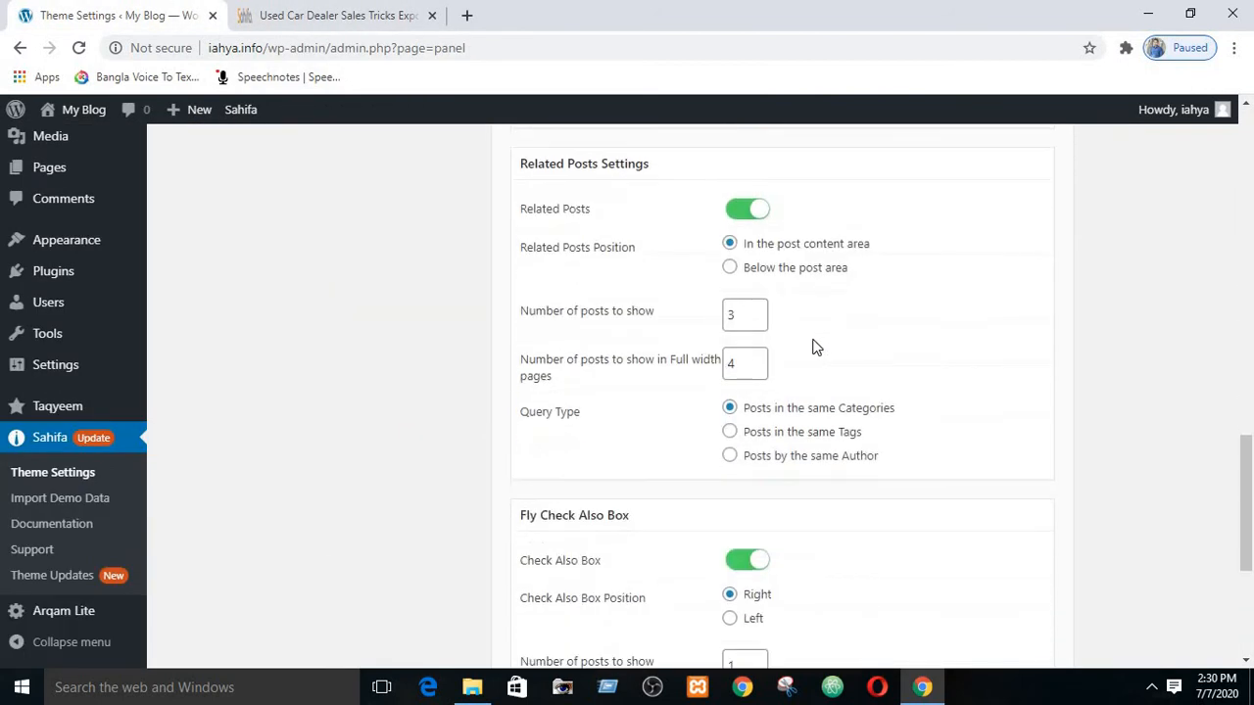
pyautogui.click(748, 364)
pyautogui.doubleClick(748, 315)
pyautogui.click(745, 362)
pyautogui.click(730, 457)
# View the Fly Check Also Box settings, then reload the post and examine the Check Also box near its end
pyautogui.moveTo(1250, 496); pyautogui.dragTo(1252, 566)
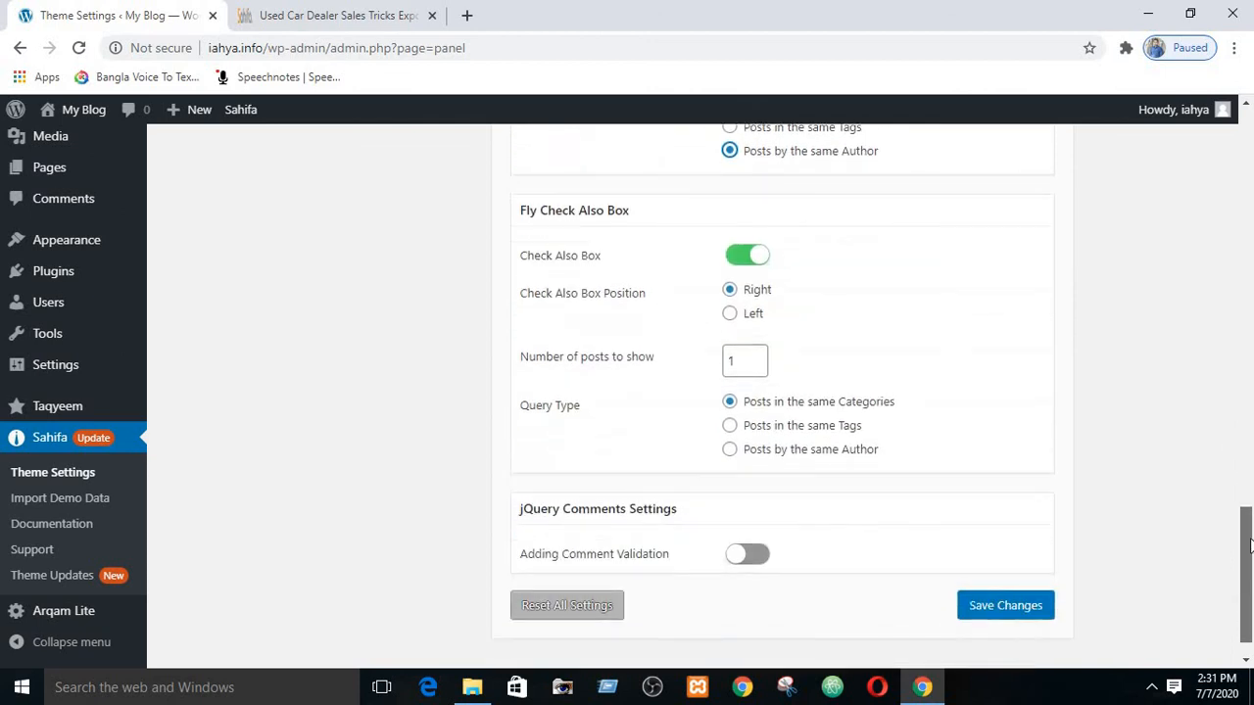
pyautogui.click(277, 17)
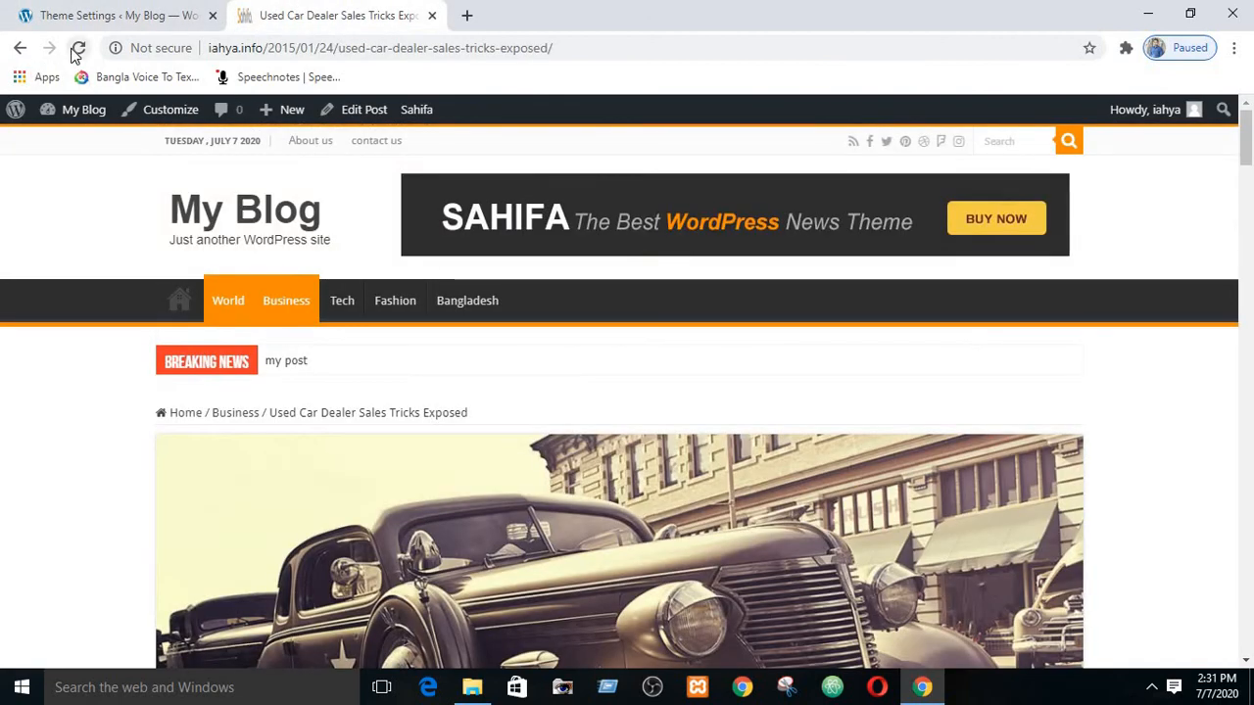
pyautogui.click(75, 50)
pyautogui.scroll(-3, 577, 364)
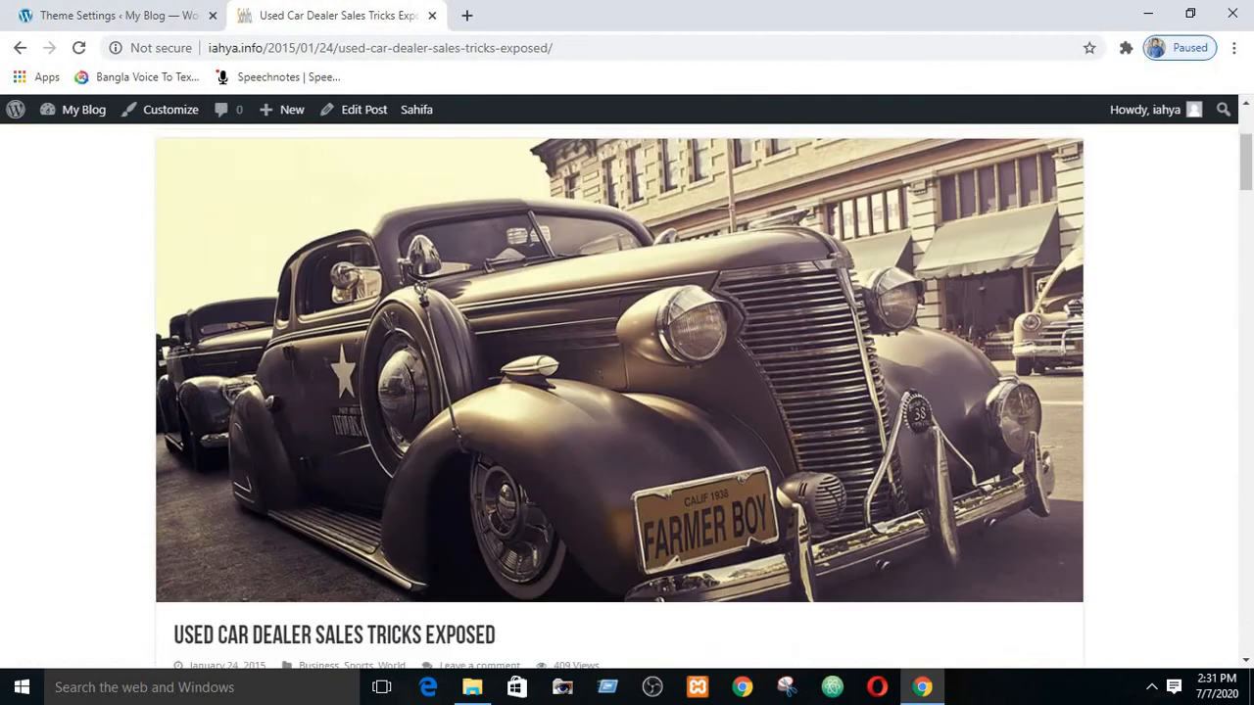
pyautogui.scroll(-15, 578, 369)
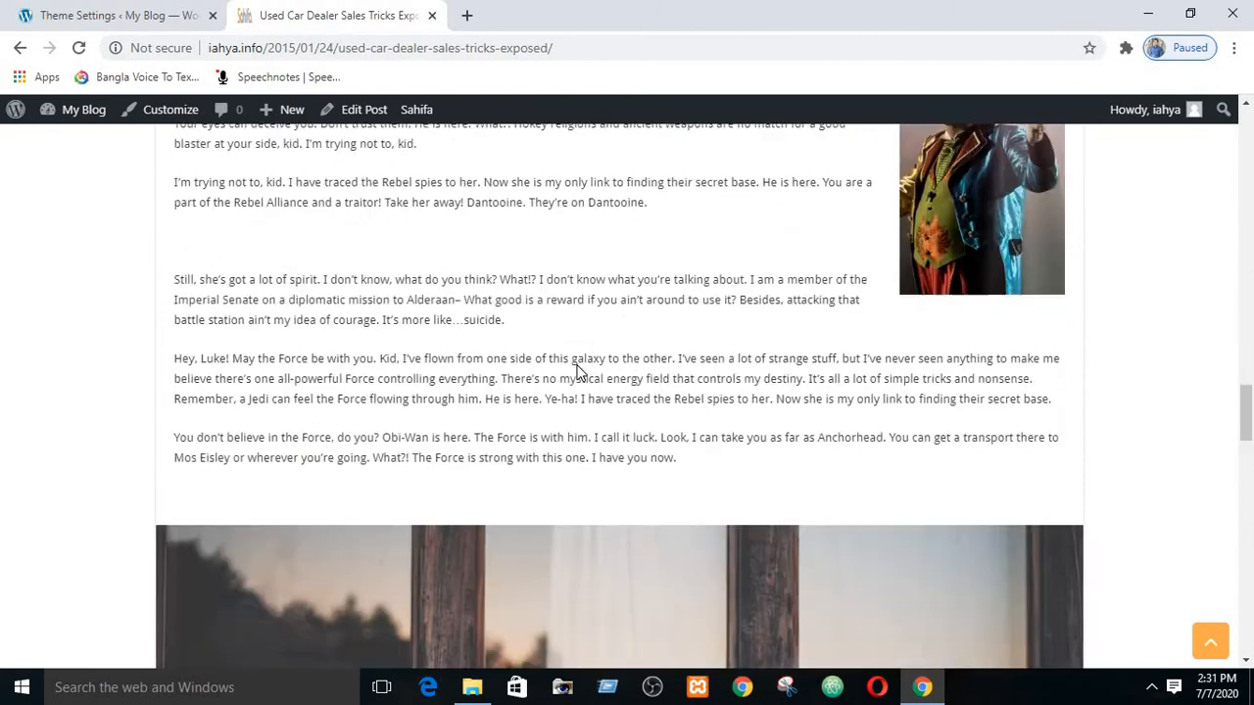
pyautogui.scroll(-20, 579, 369)
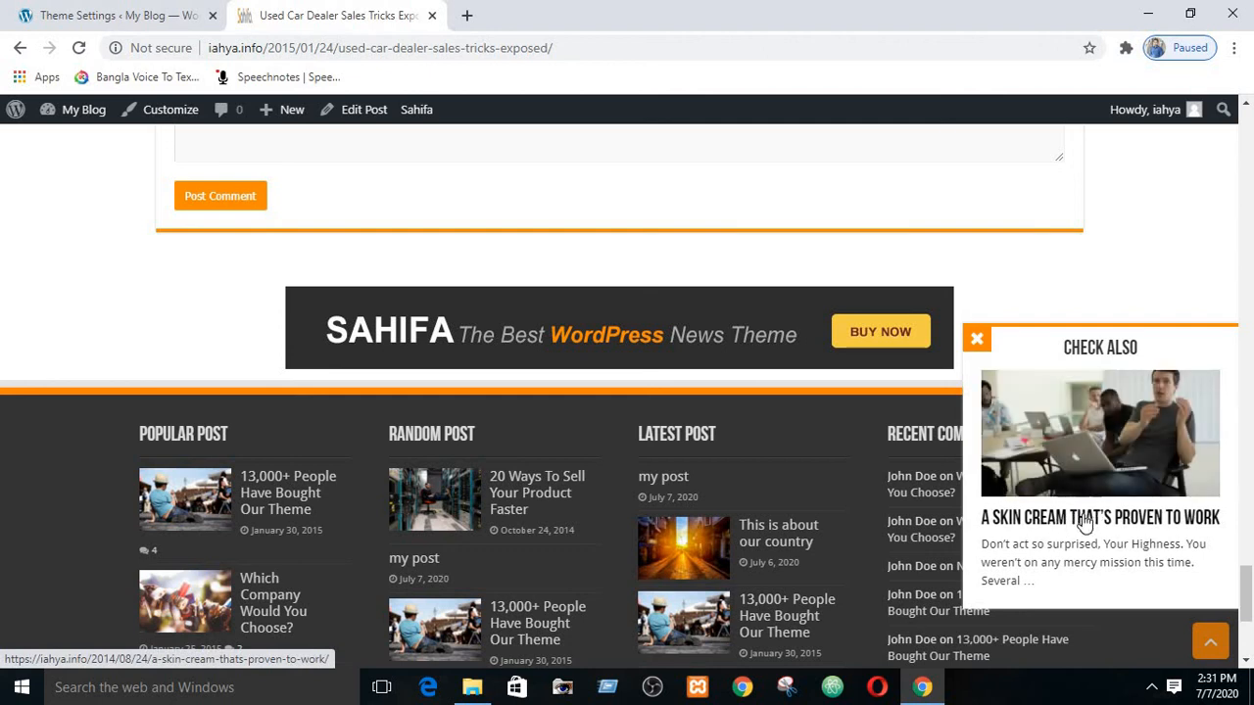
# Review the Fly Check Also Box position, number of posts and query type, along with the Related Posts Settings
pyautogui.click(127, 12)
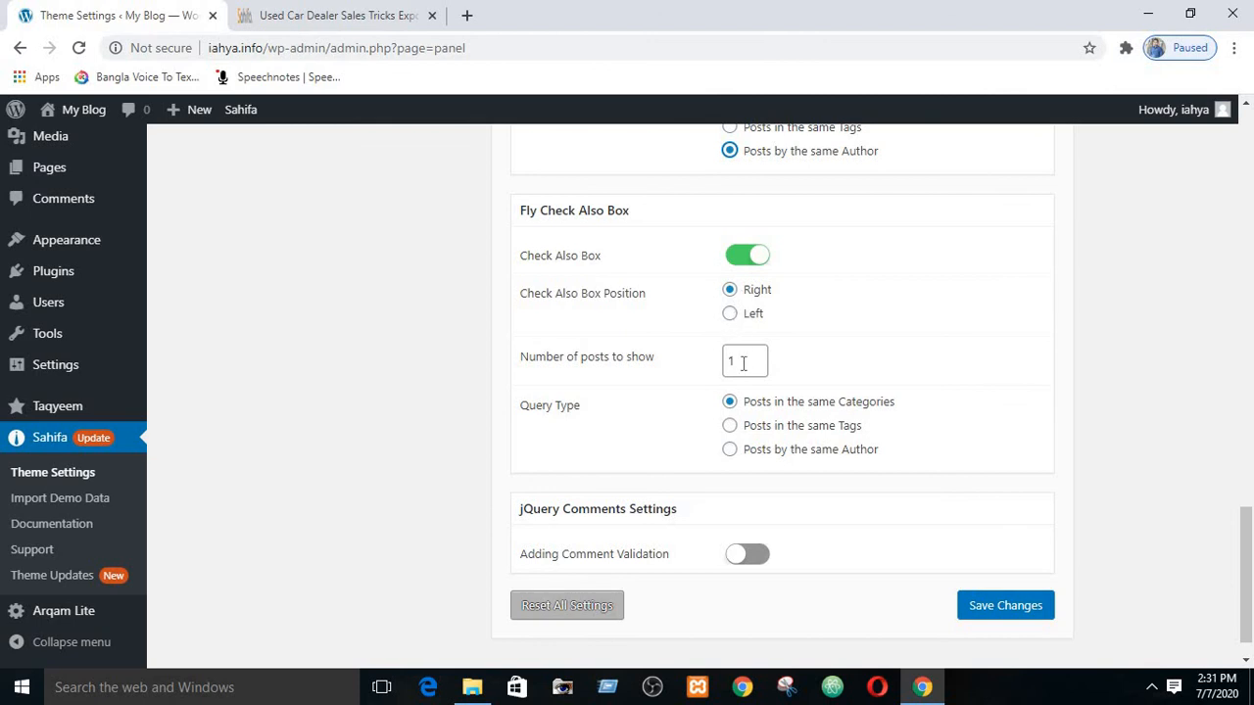
pyautogui.scroll(-1, 742, 348)
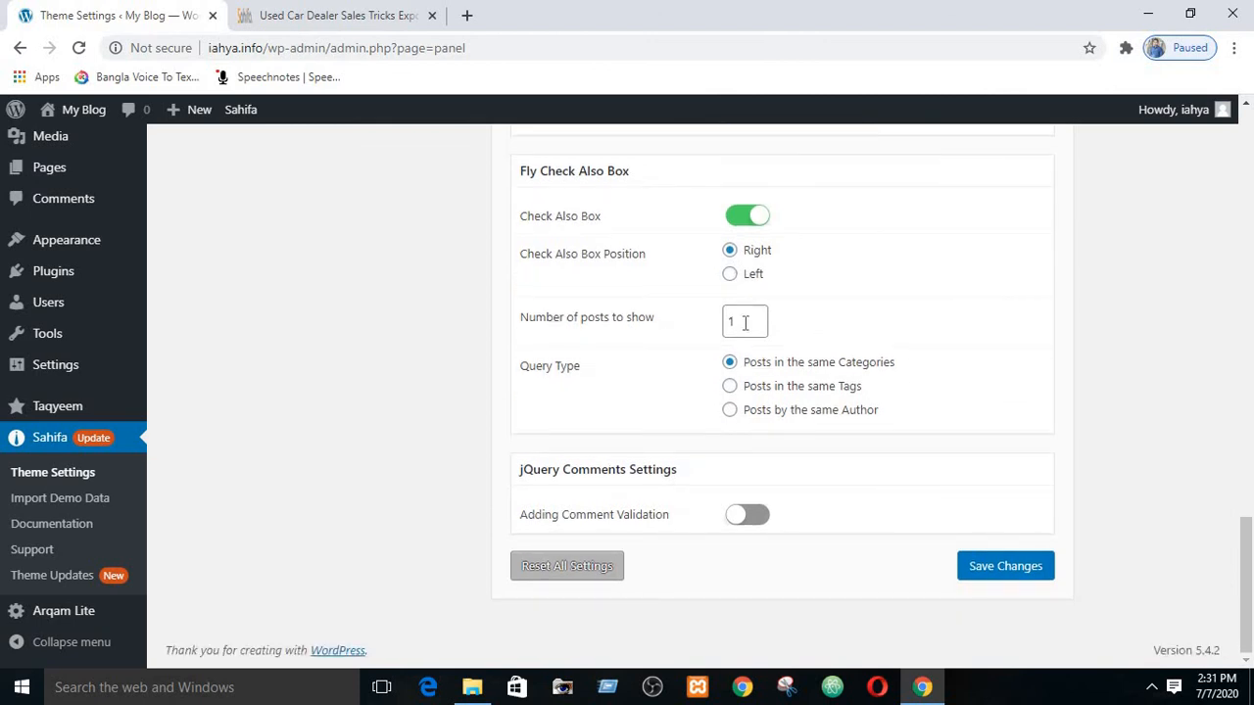
pyautogui.click(745, 324)
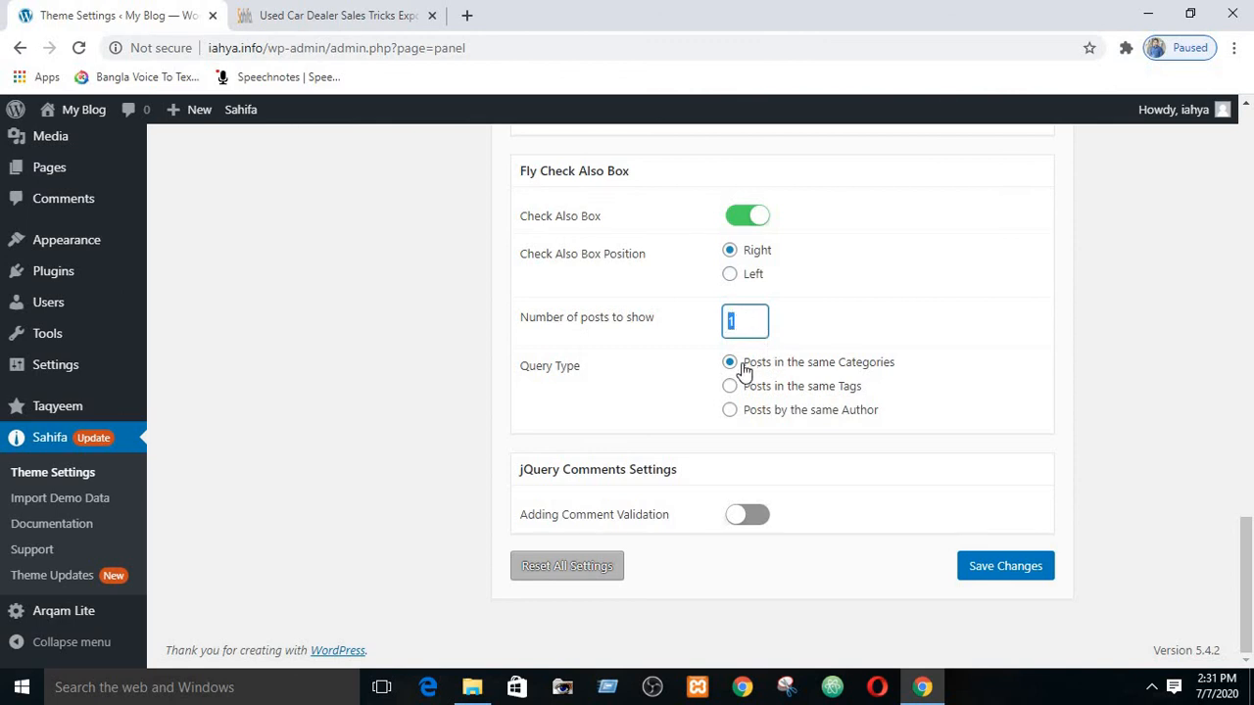
pyautogui.click(816, 318)
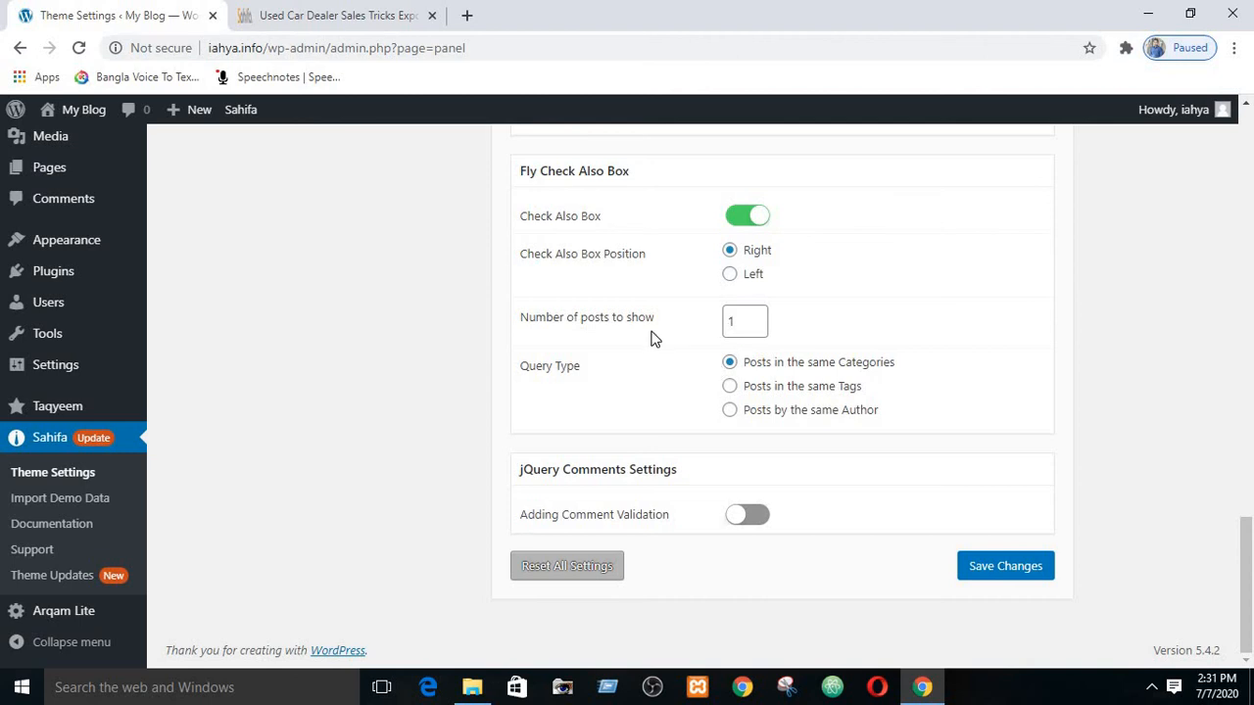
pyautogui.scroll(4, 654, 338)
pyautogui.scroll(-4, 731, 349)
pyautogui.scroll(20, 621, 392)
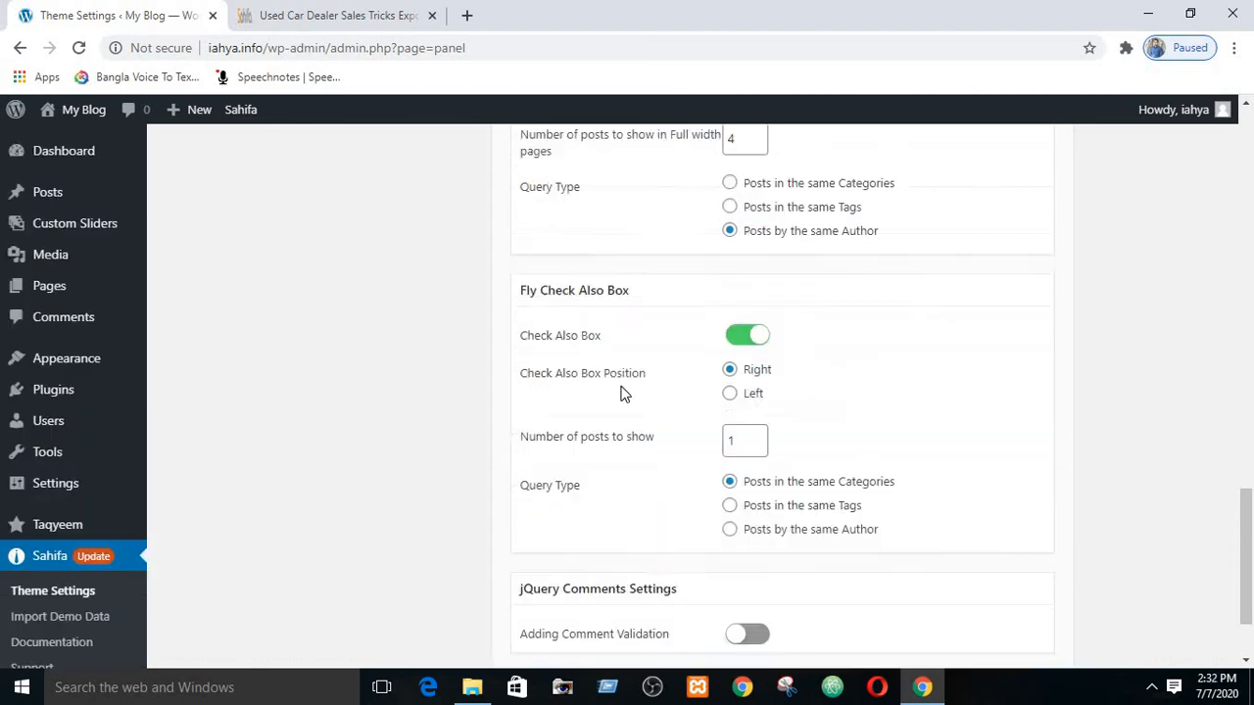
pyautogui.scroll(-10, 652, 382)
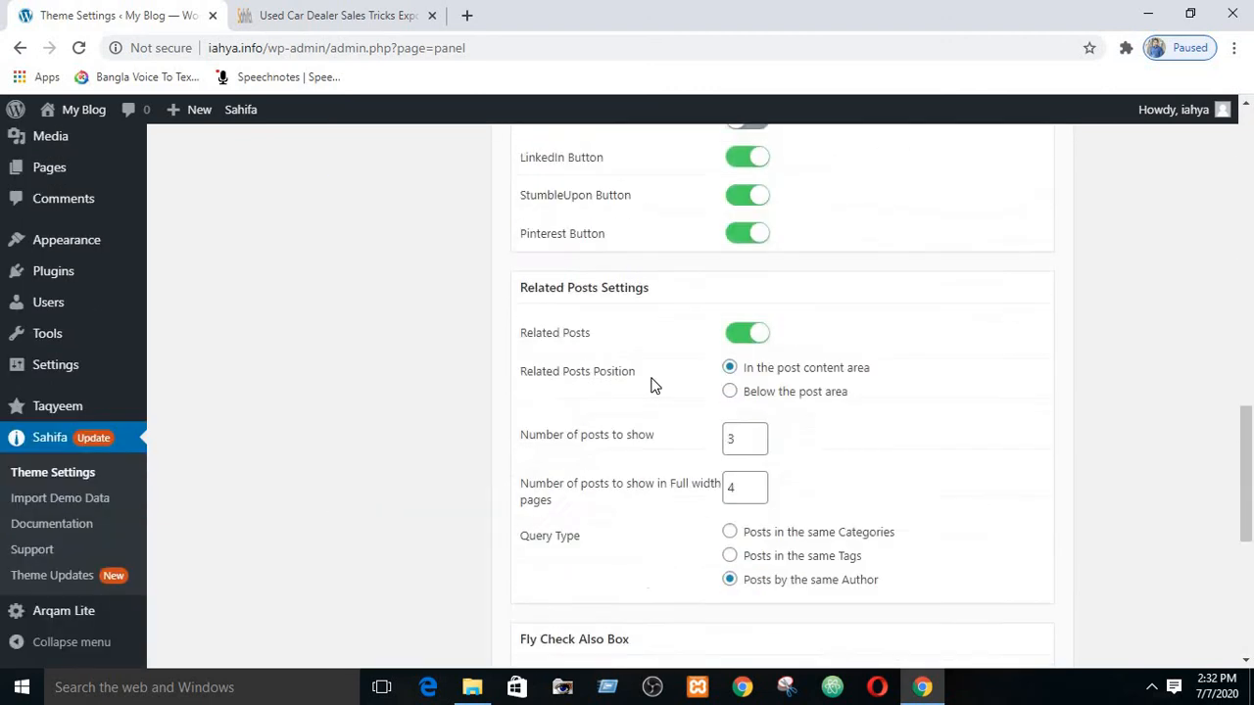
pyautogui.scroll(10, 653, 384)
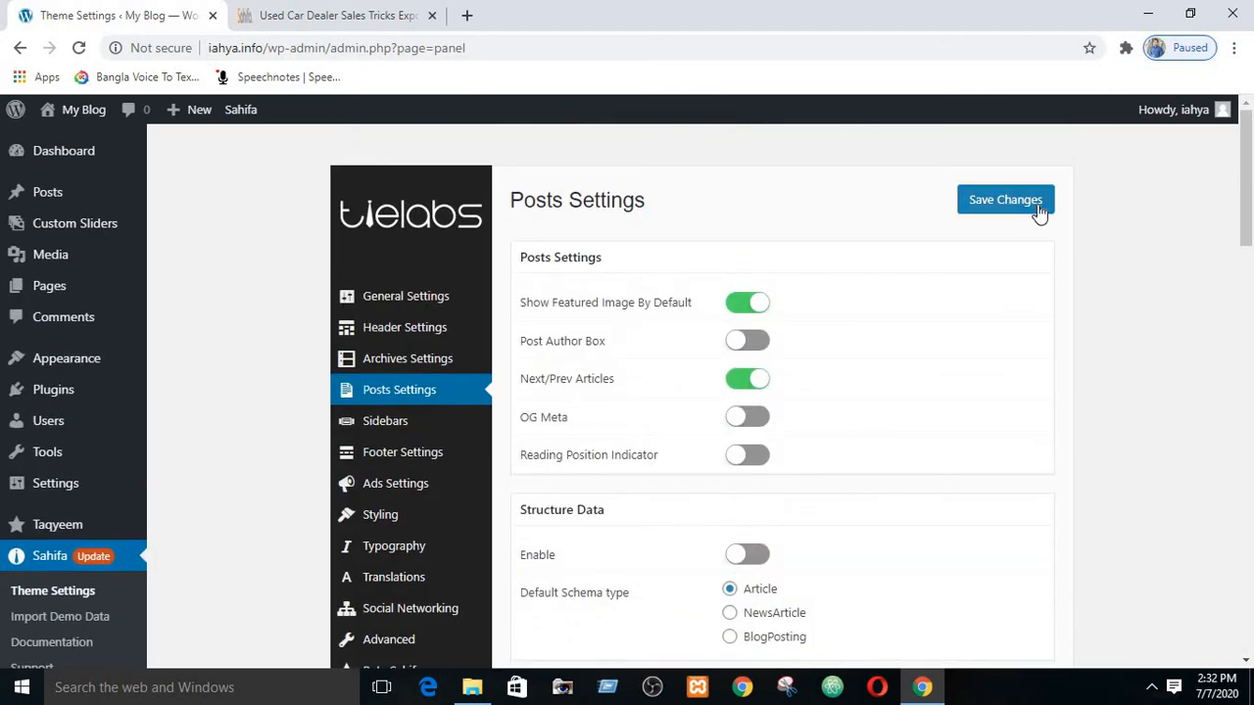